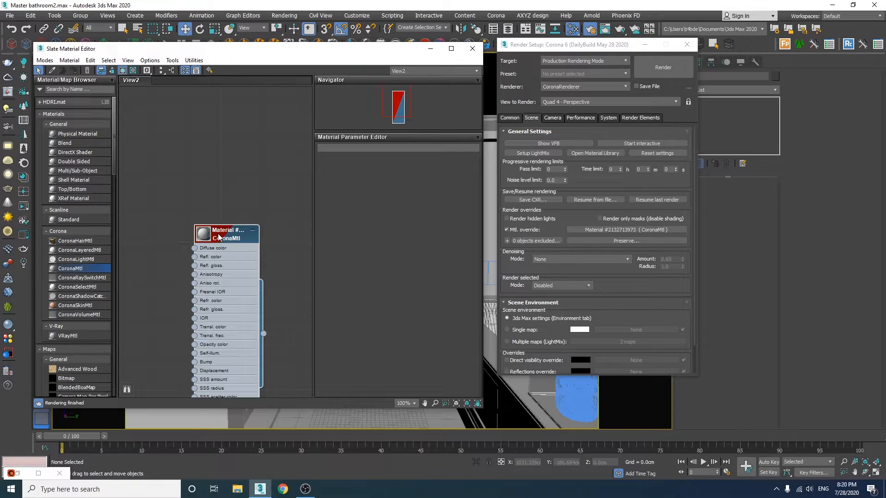
Set the diffuse color value of the Corona override material to 160 and close the material editor.
double_click(219, 236)
left_click(442, 175)
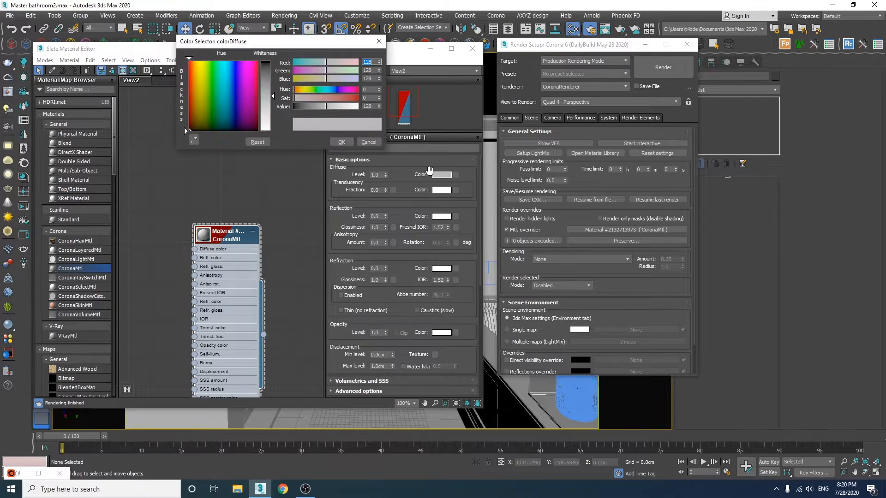
double_click(370, 106)
type("160")
key("Return")
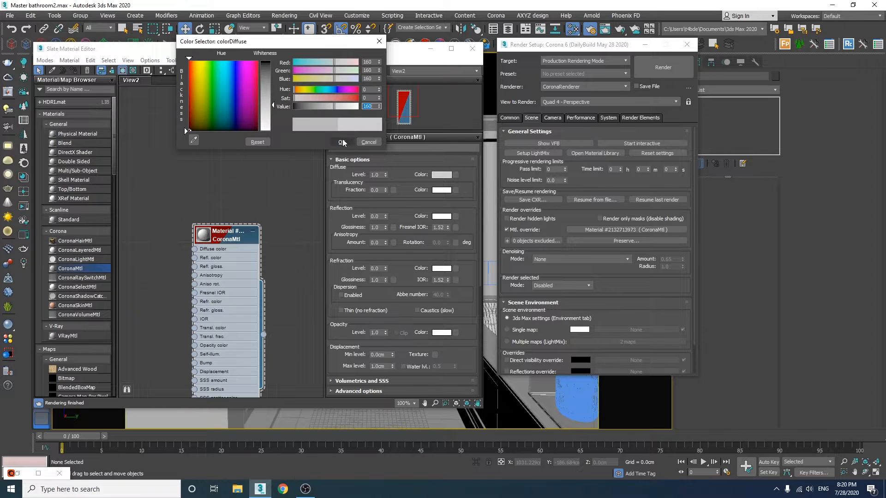
left_click(342, 141)
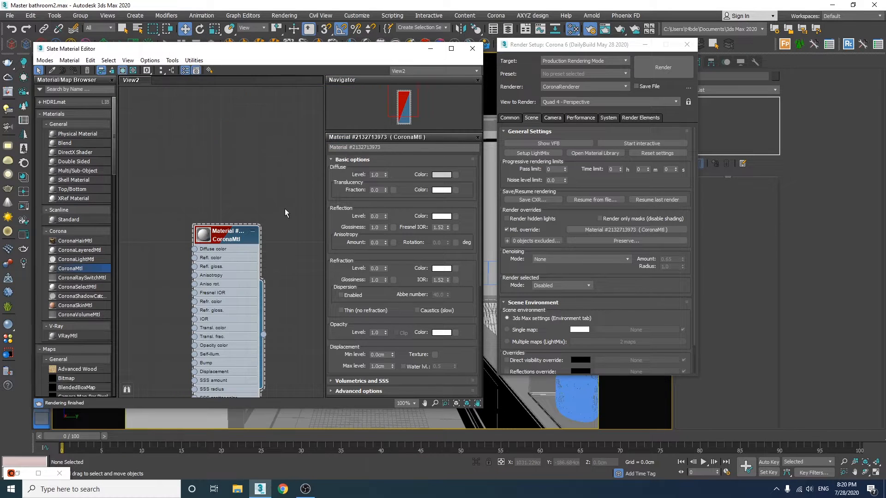
left_click(472, 49)
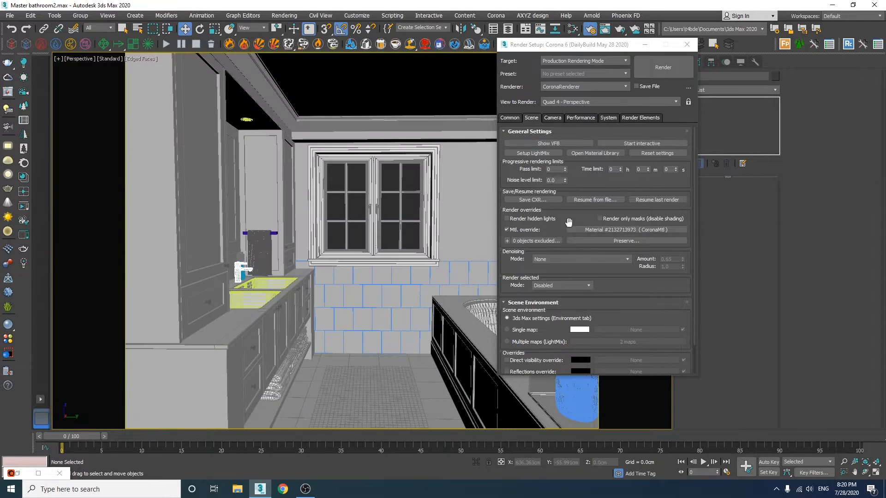
Set the material override to preserve light and glass materials, then close the render settings.
left_click(591, 241)
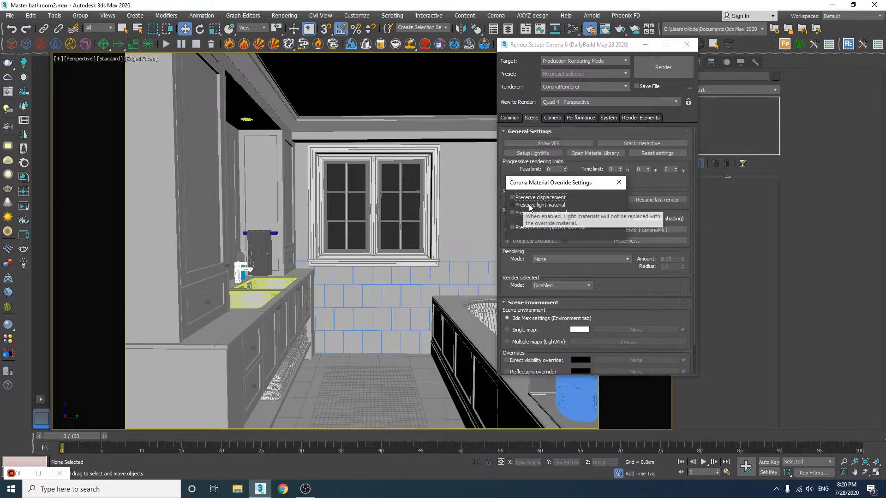
left_click(530, 206)
left_click(529, 213)
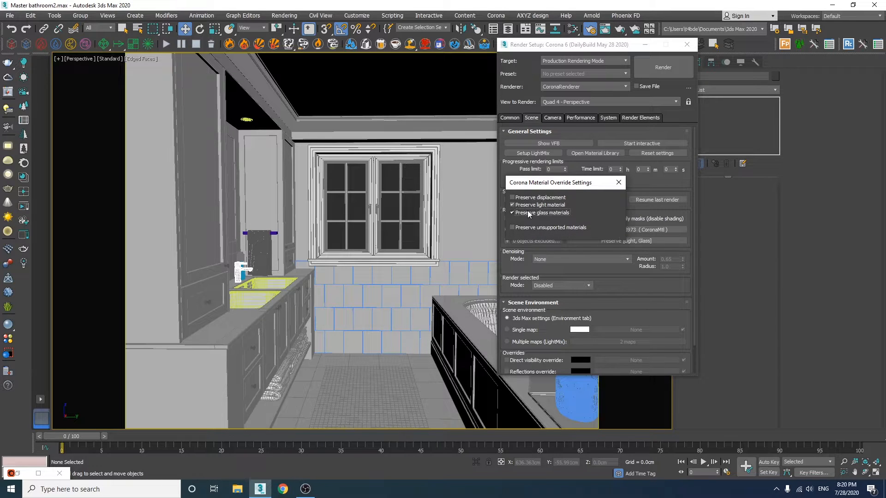
left_click(619, 183)
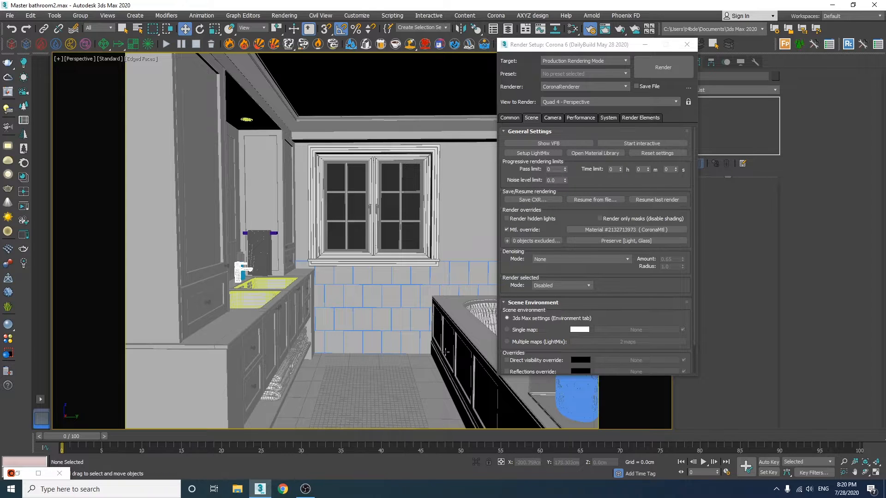
left_click(687, 45)
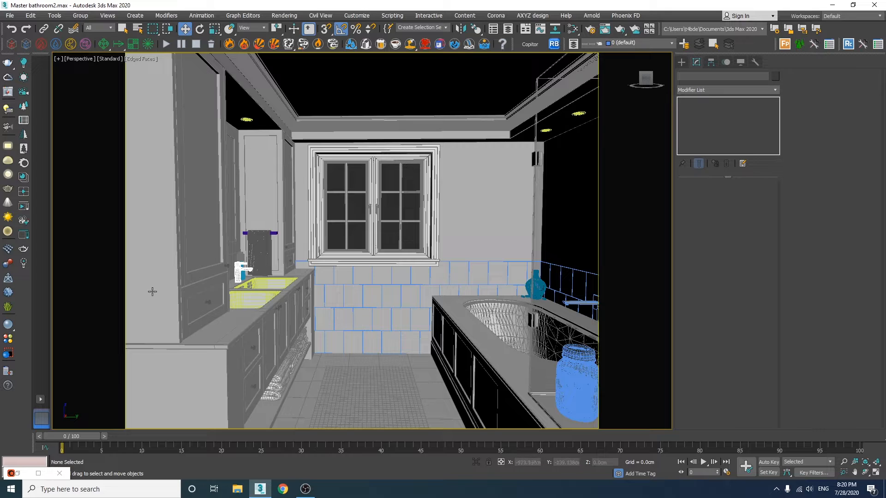
Start an interactive render and place a targeted Corona Sun over the bathroom floor, at about X -164.8, Y 52.1, Z 62.2.
left_click(25, 206)
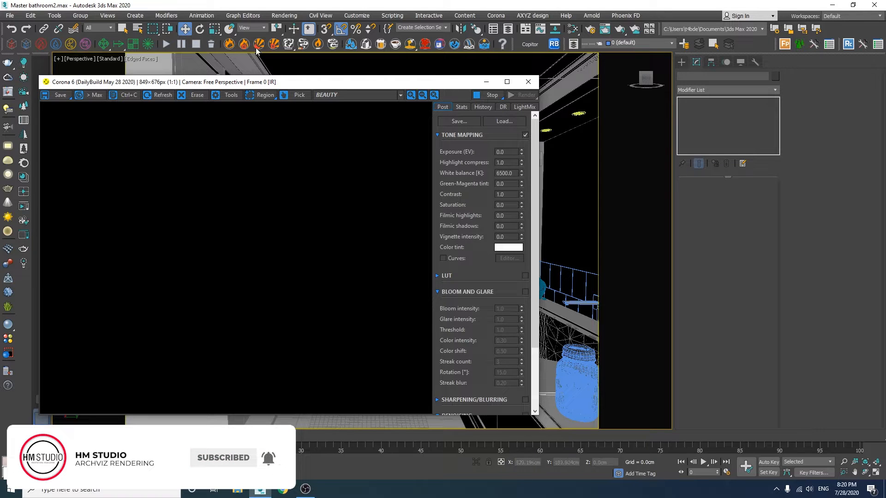
left_click_drag(178, 84, 730, 246)
left_click(681, 62)
left_click(744, 118)
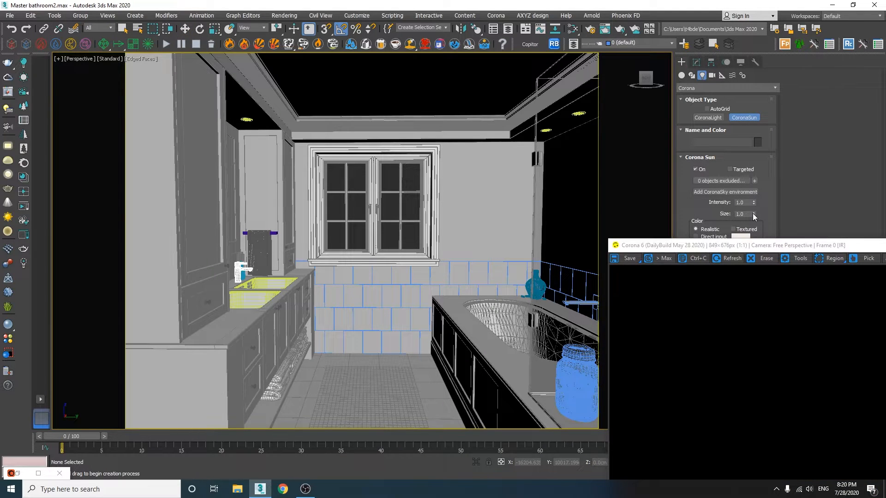
left_click_drag(370, 392, 374, 404)
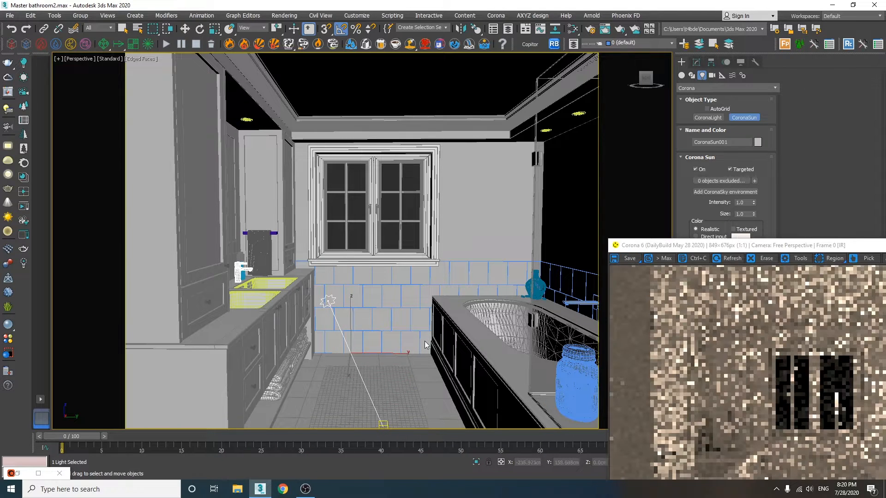
right_click(378, 386)
left_click_drag(670, 246, 112, 93)
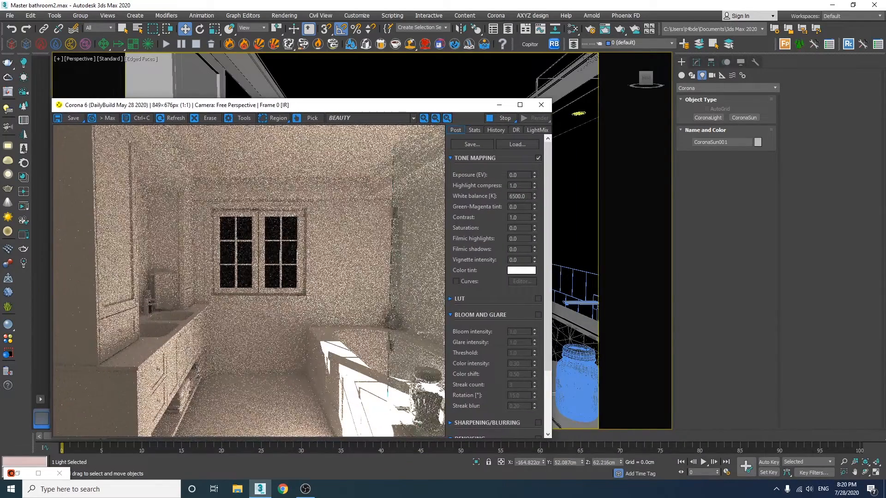
Add a CoronaSky environment from the sun's parameters.
left_click(701, 66)
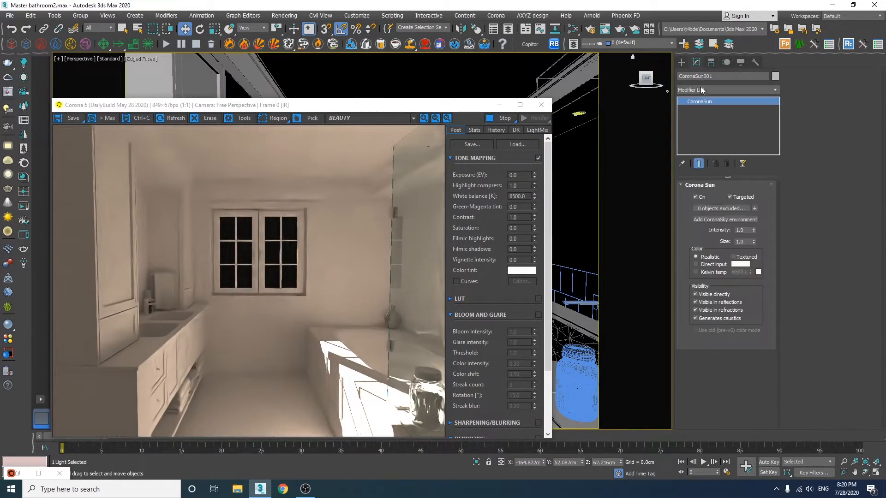
left_click(732, 221)
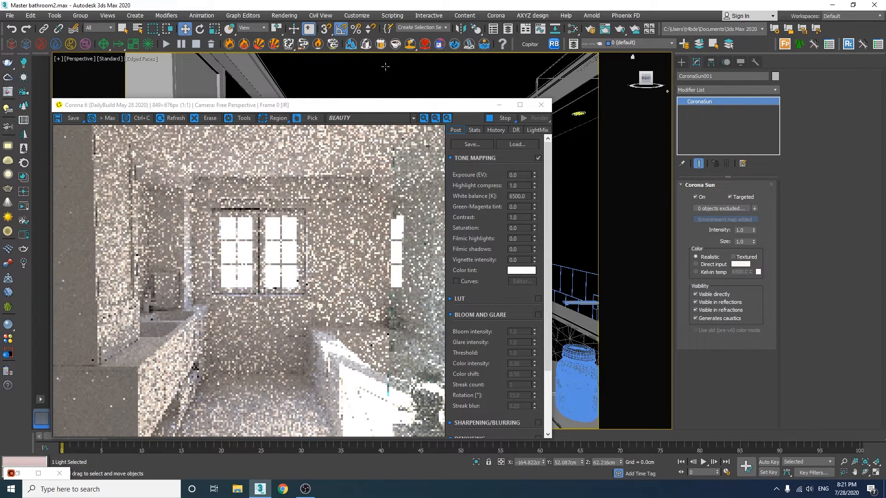
left_click_drag(366, 111, 363, 36)
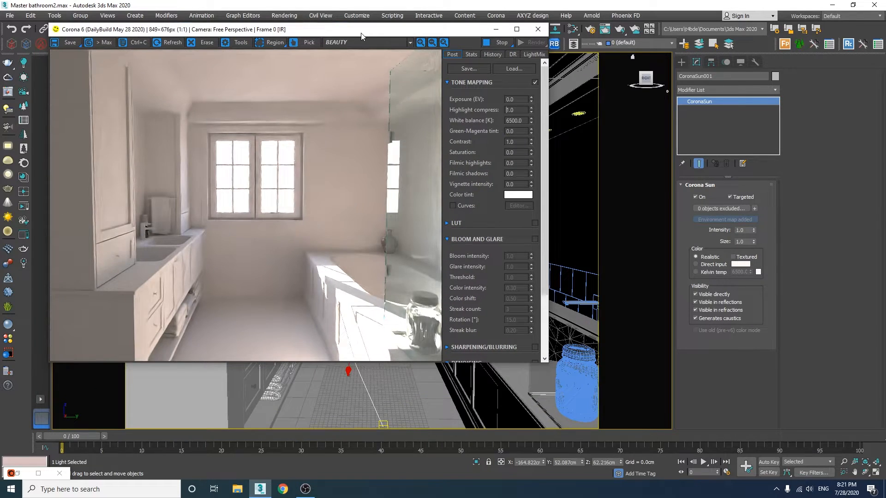
Set the render's highlight compression to 10 in the tone mapping.
double_click(510, 110)
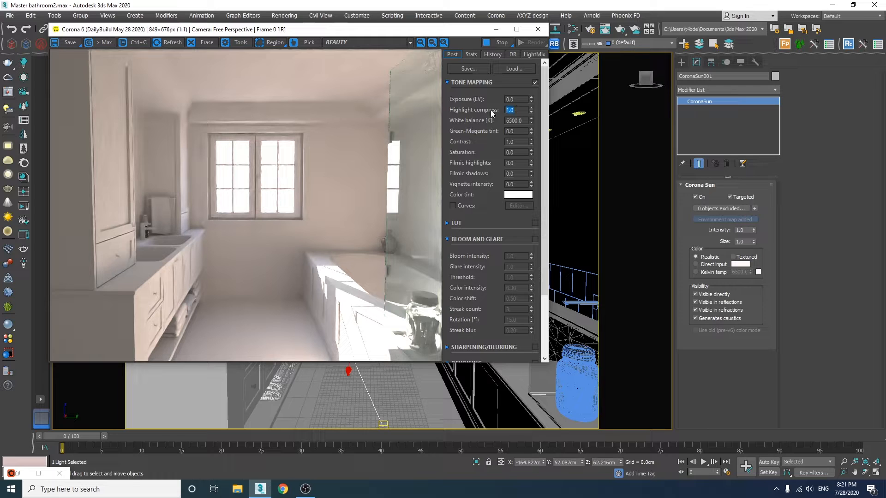
type("10")
key("Return")
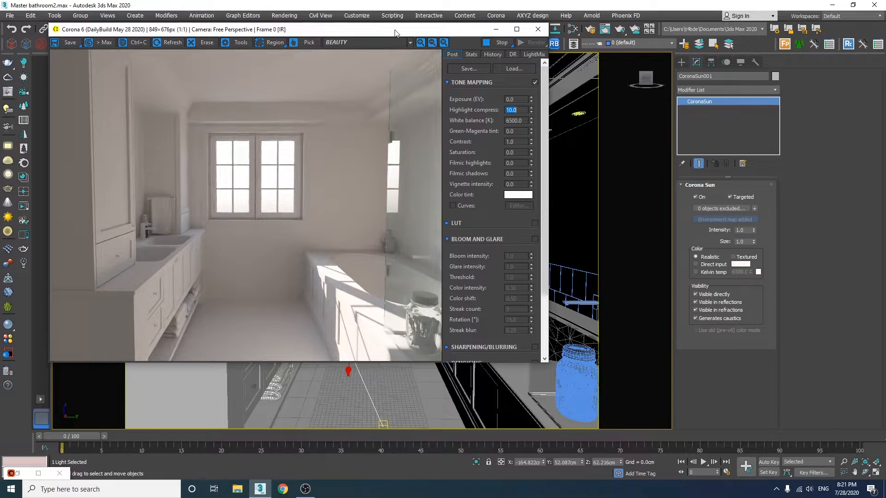
left_click_drag(395, 32, 399, 57)
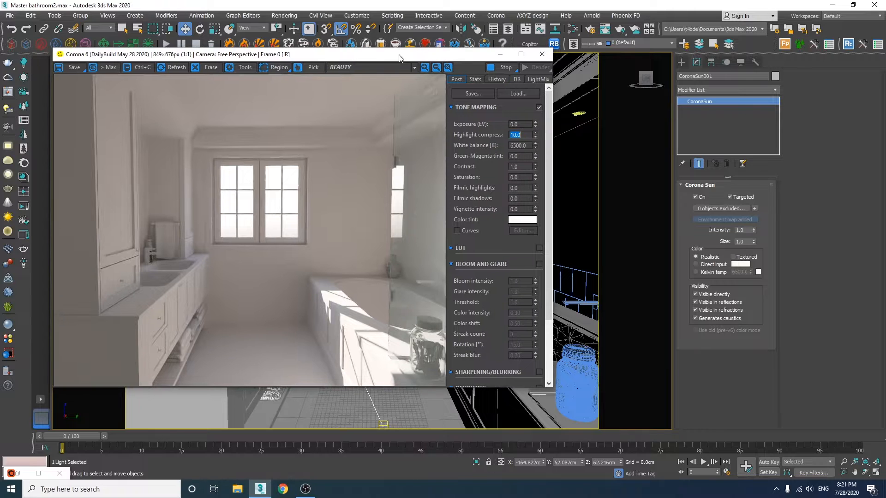
Set the Corona Sun's size to 15 for softer shadows.
double_click(741, 241)
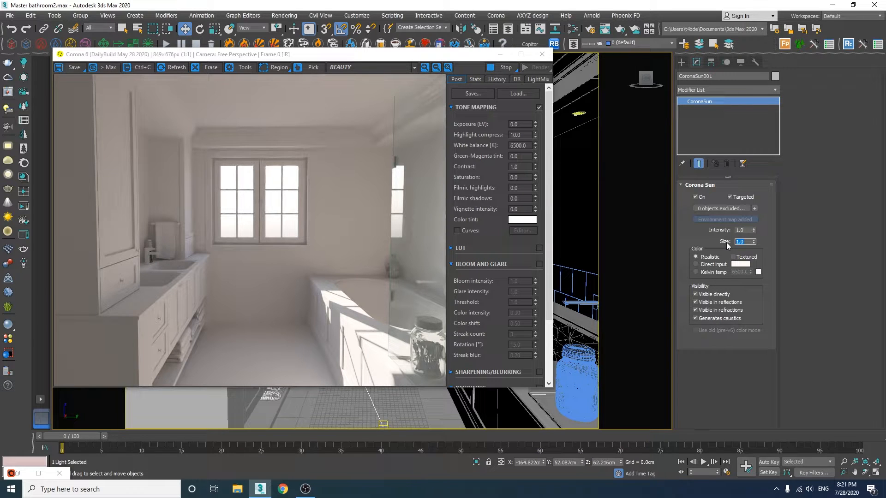
type("15")
key("Return")
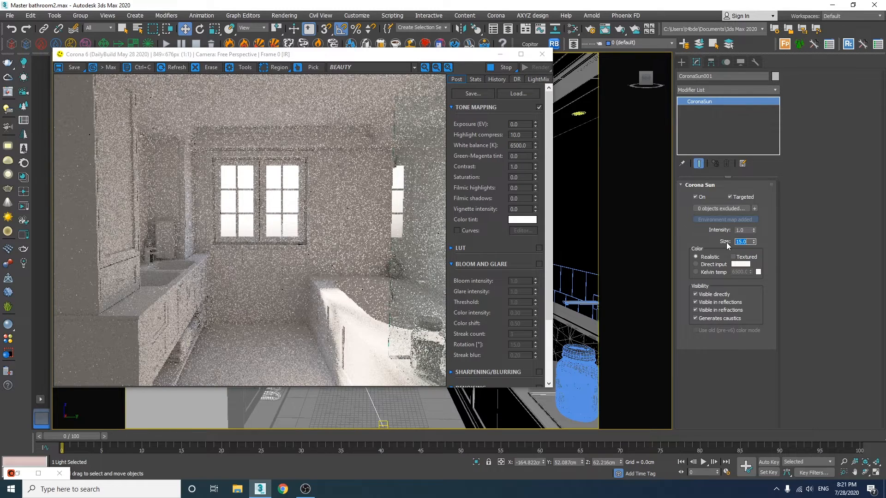
Reposition the Corona Sun to about Y 17.5 and Z 57.7, check the light on the bathtub, and close the render window.
left_click_drag(235, 57, 589, 53)
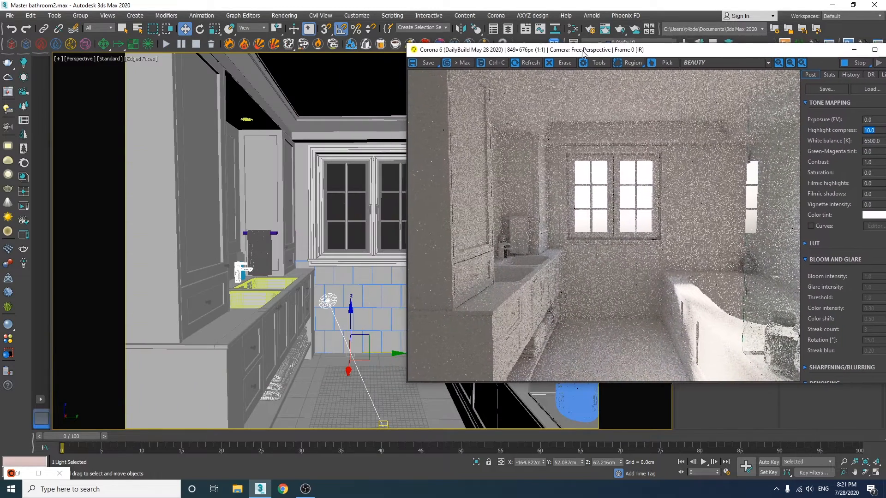
left_click_drag(365, 354, 347, 354)
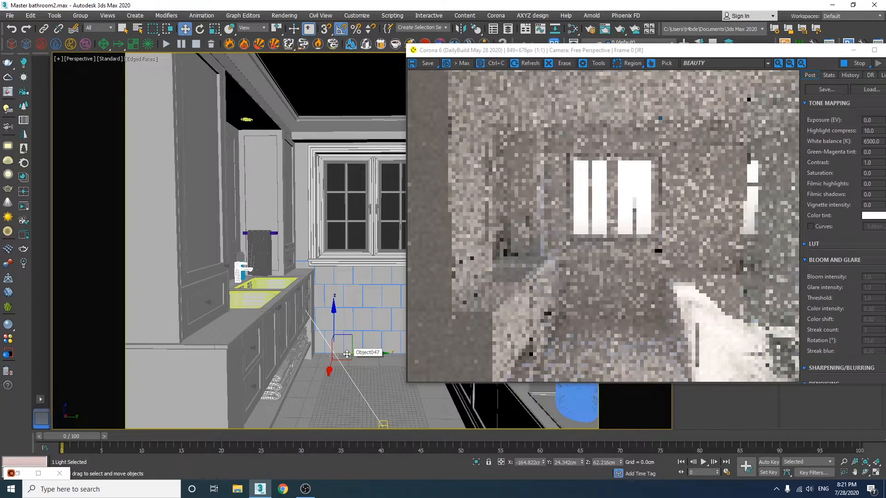
left_click_drag(579, 51, 619, 148)
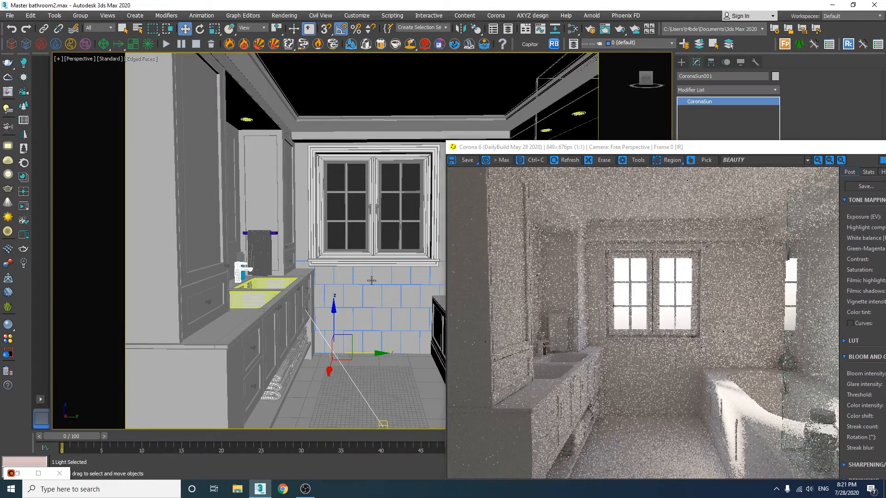
middle_click_drag(372, 281, 425, 269, "alt")
left_click_drag(648, 151, 471, 81)
left_click_drag(212, 331, 212, 334)
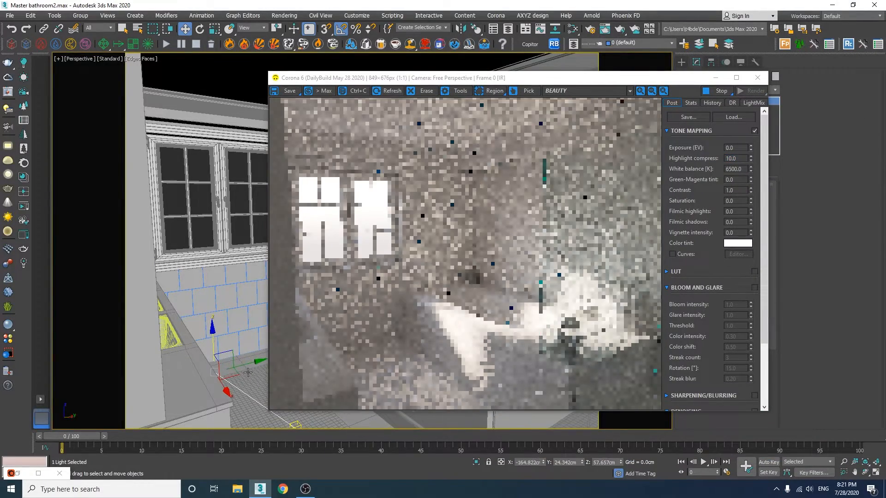
left_click_drag(243, 365, 239, 366)
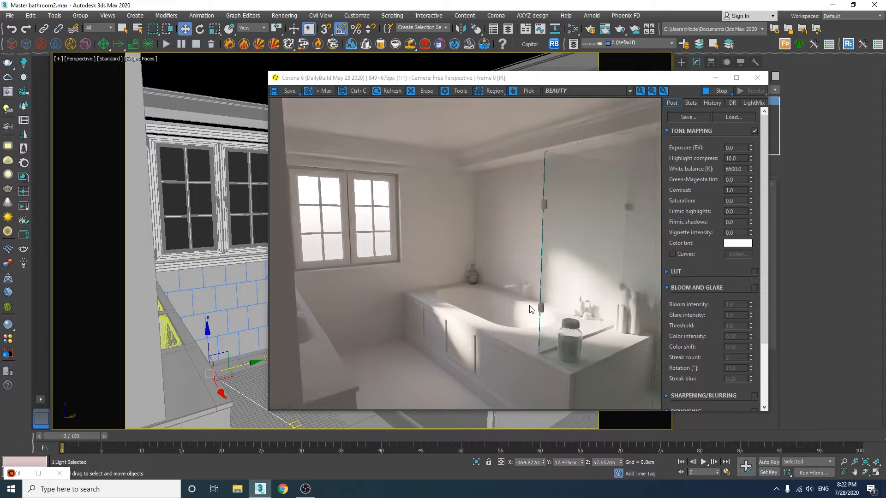
left_click(758, 78)
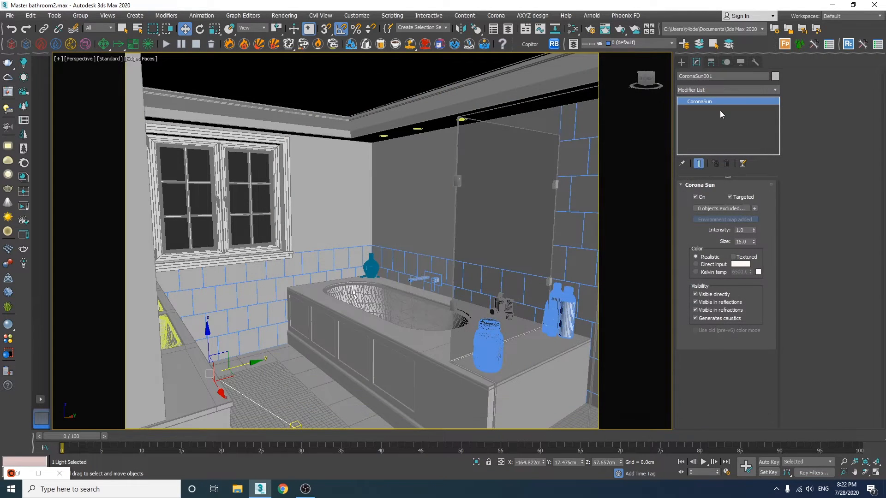
Generate an interactive LightMix with layers separated by instanced lights.
left_click(591, 30)
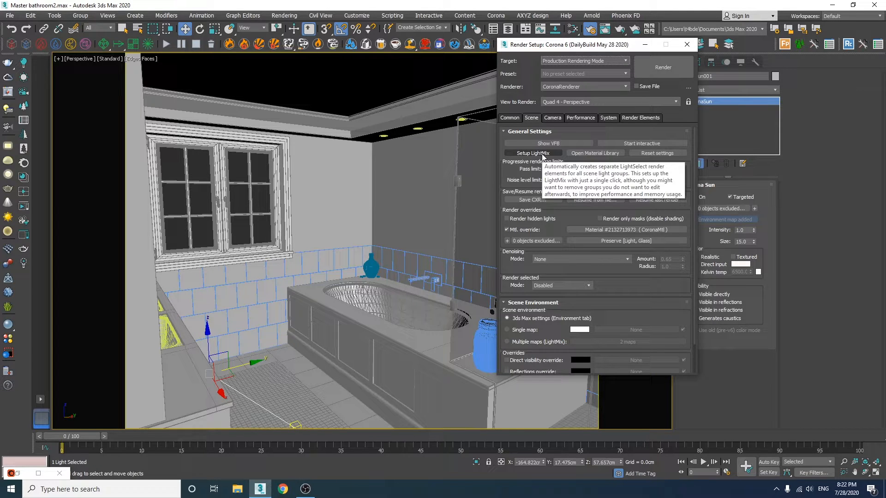
left_click(543, 155)
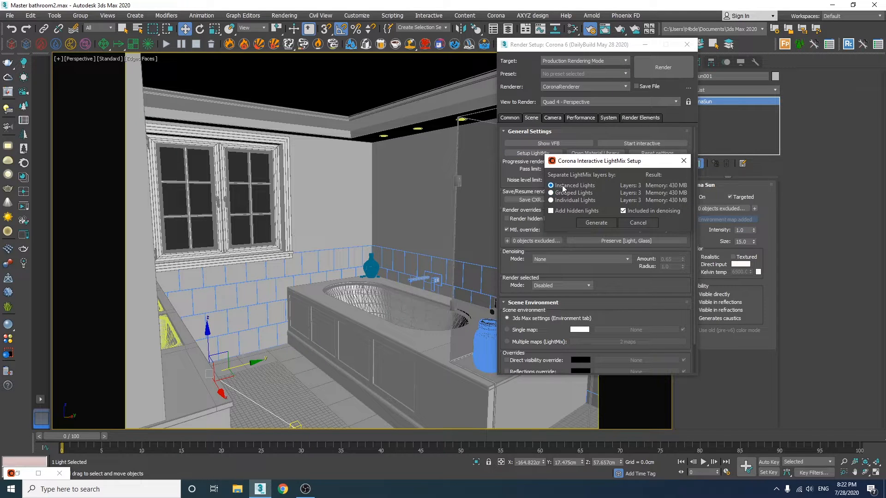
left_click(599, 223)
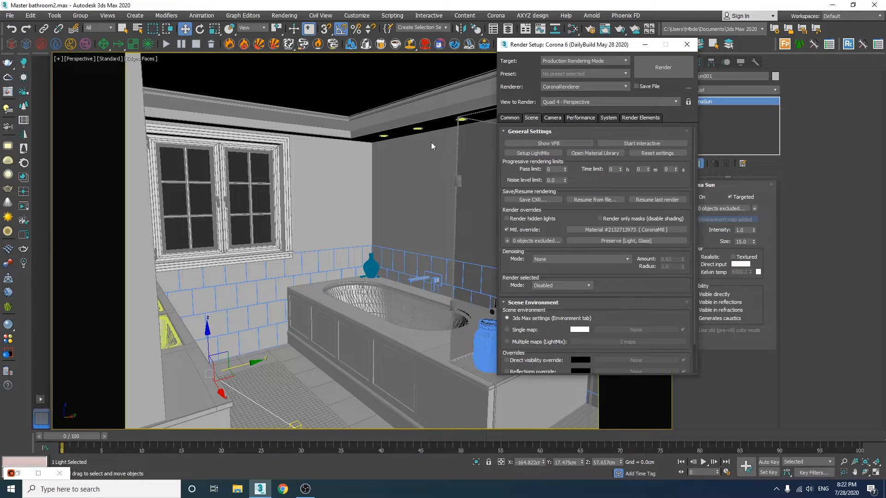
left_click(687, 44)
Restart the interactive render and balance its LightMix with the skylight environment at 2.426 and the Corona Sun at 0.388.
left_click(23, 207)
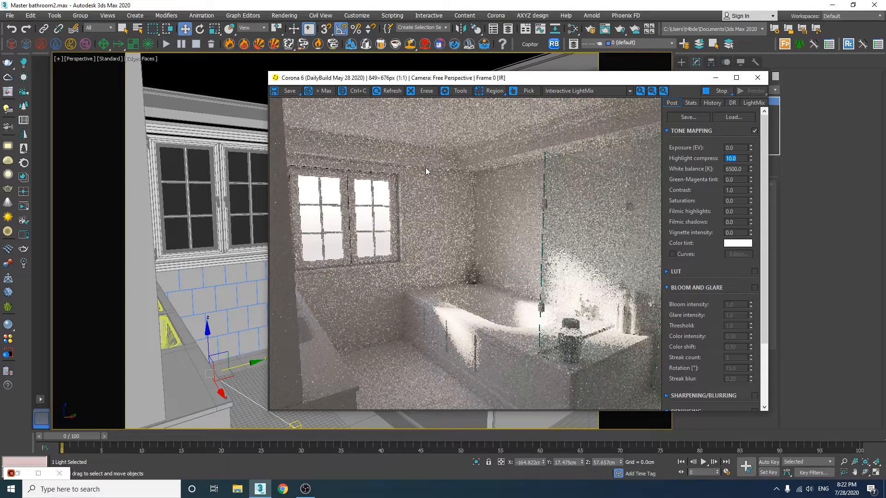
left_click(754, 103)
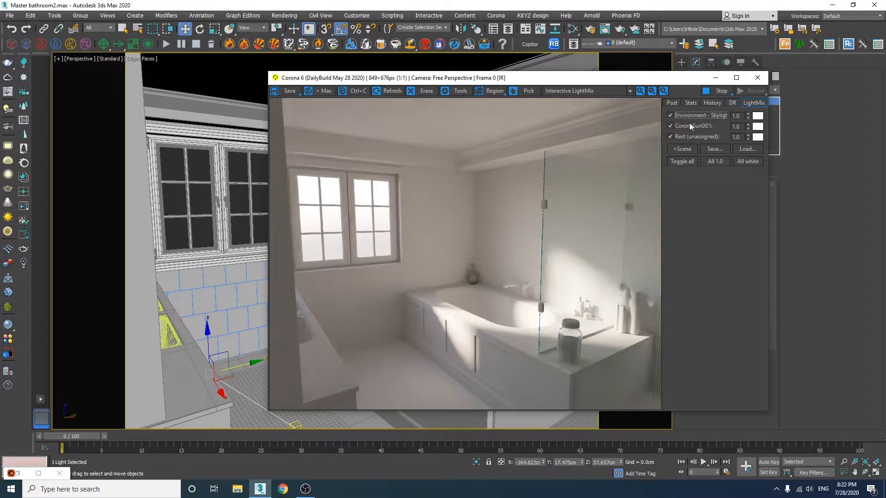
left_click_drag(748, 128, 747, 137)
left_click(740, 161)
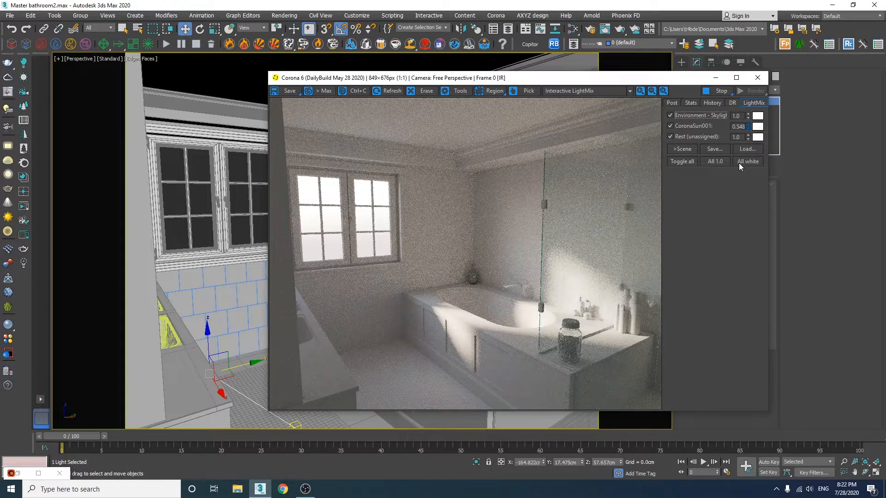
left_click_drag(748, 131, 719, 217)
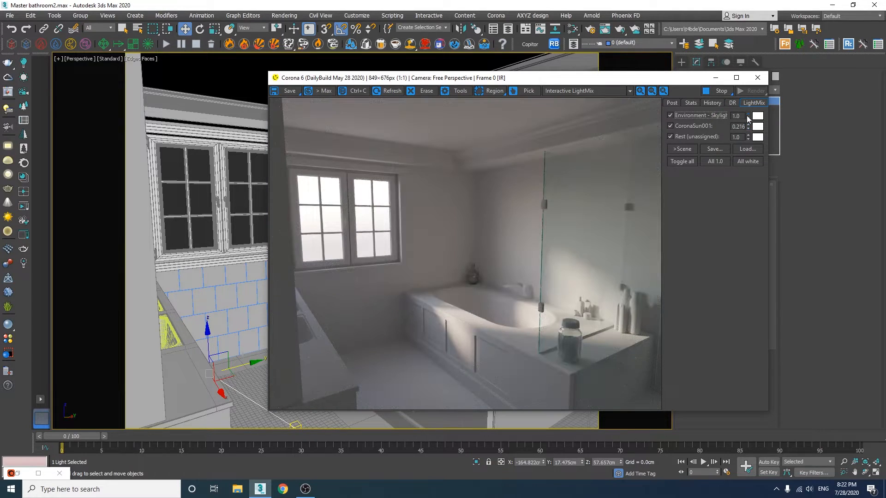
left_click_drag(746, 115, 682, 6)
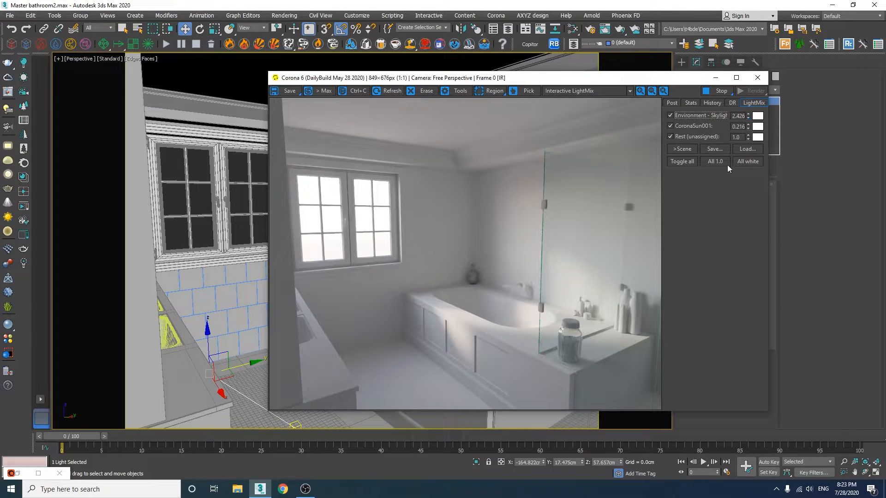
left_click_drag(748, 123, 740, 88)
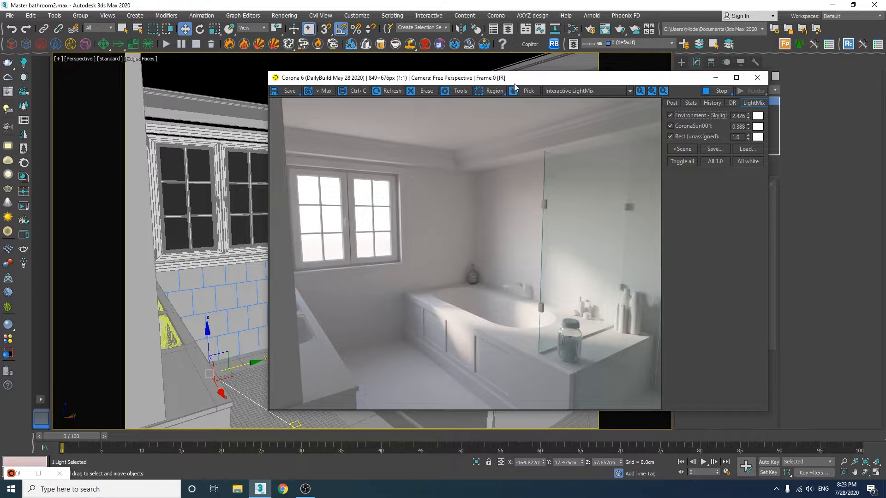
Stop the interactive render and bake the current LightMix intensities into the scene lights.
left_click_drag(515, 81, 482, 243)
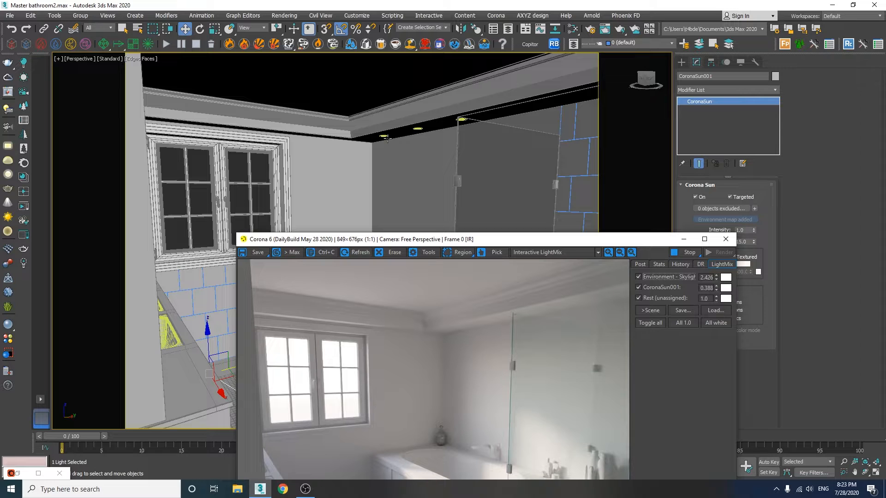
left_click(726, 239)
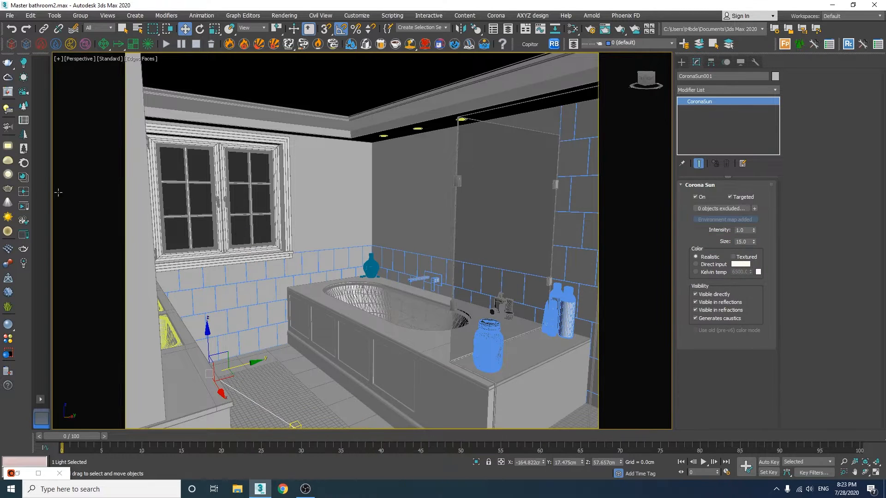
left_click(23, 234)
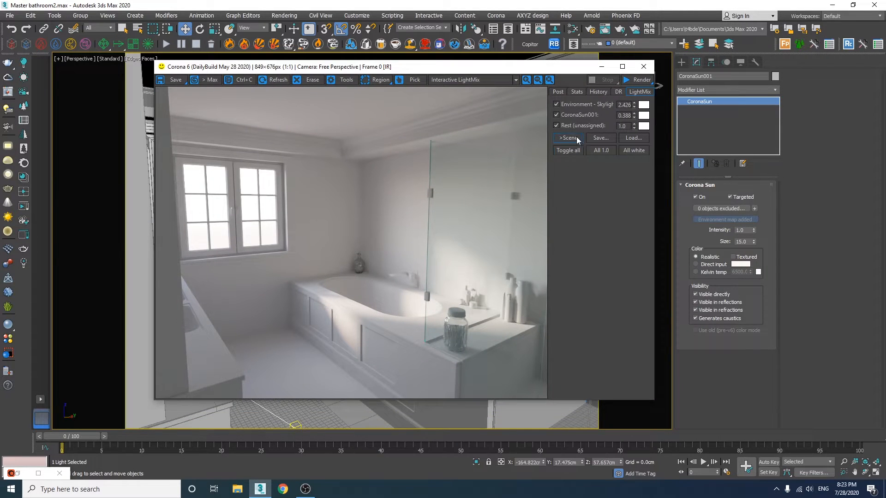
left_click(566, 138)
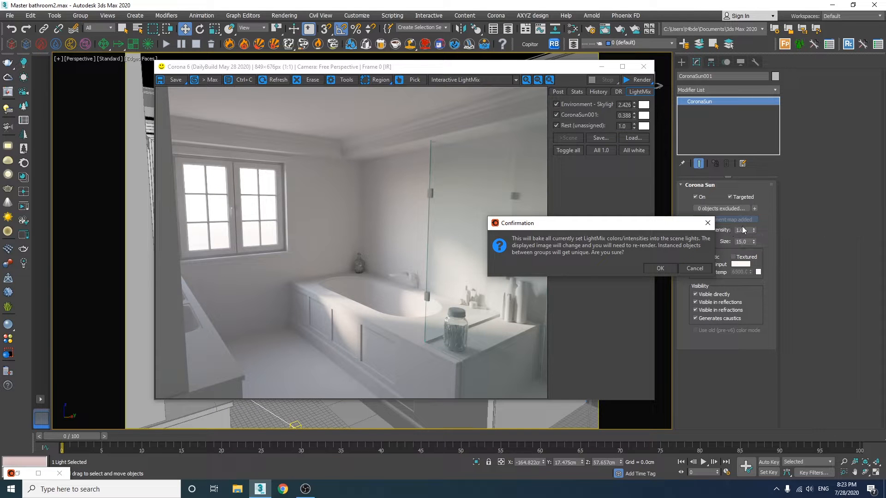
left_click(660, 268)
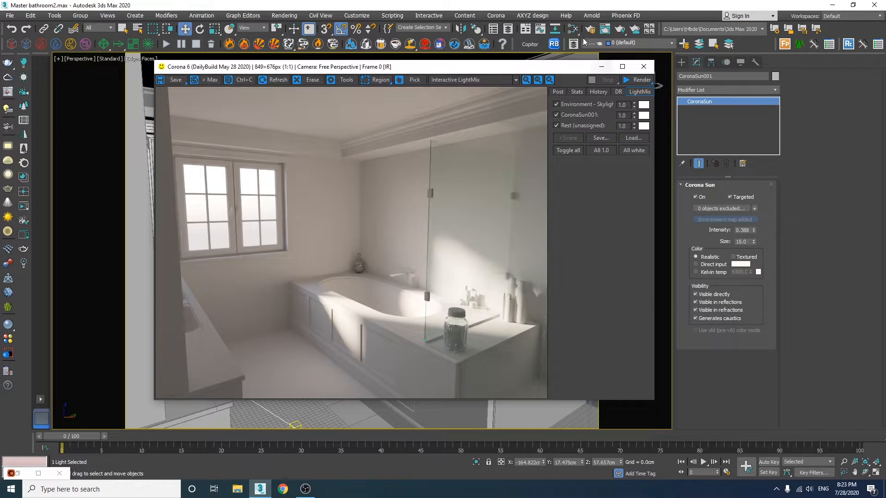
Bring the CoronaColorCorrect environment map into the Slate Material Editor as an instance, inspect its exposure, and close the open windows.
left_click(573, 30)
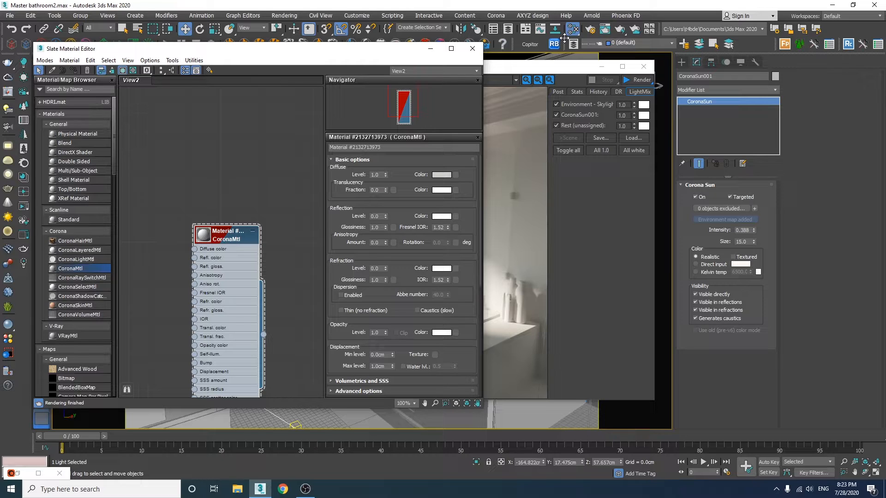
key("8")
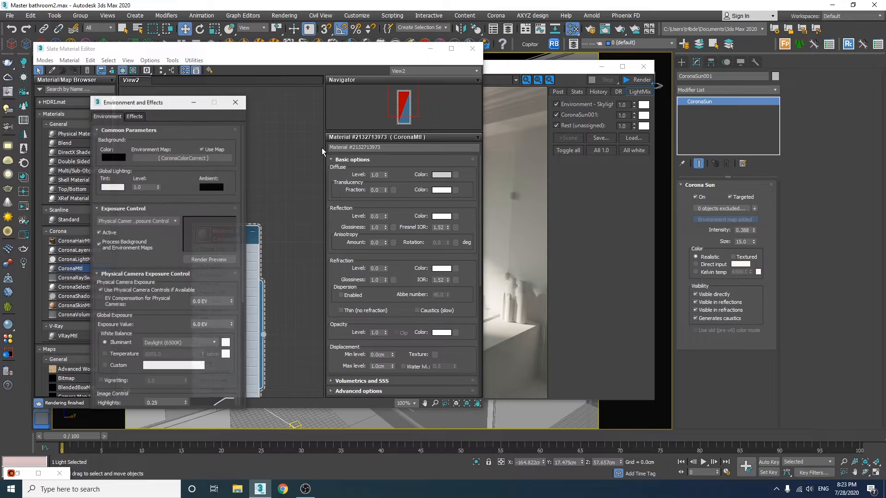
left_click_drag(180, 159, 269, 153)
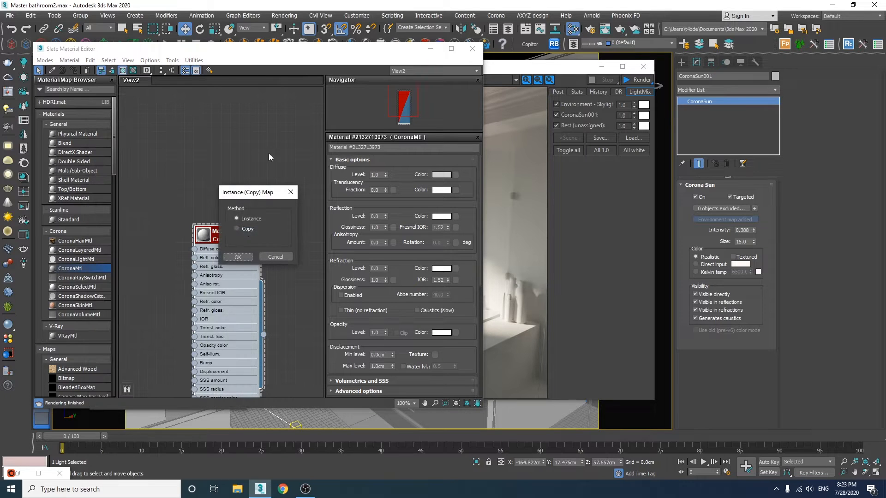
left_click(238, 257)
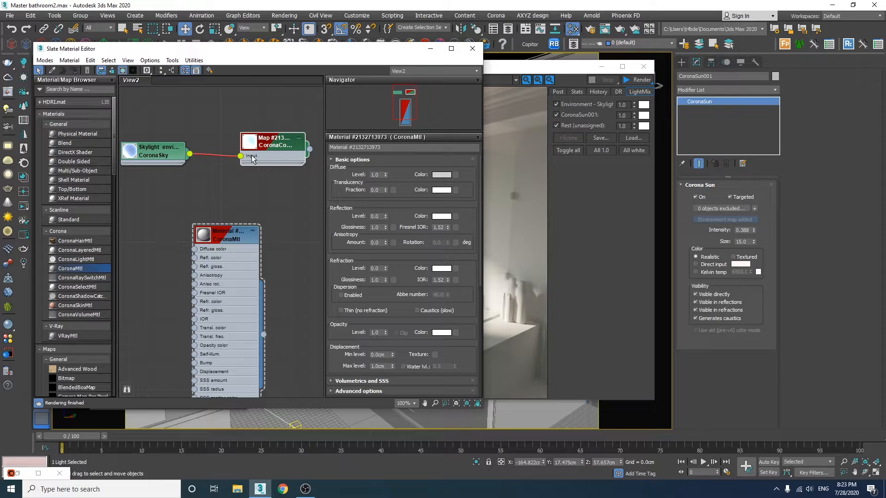
double_click(277, 145)
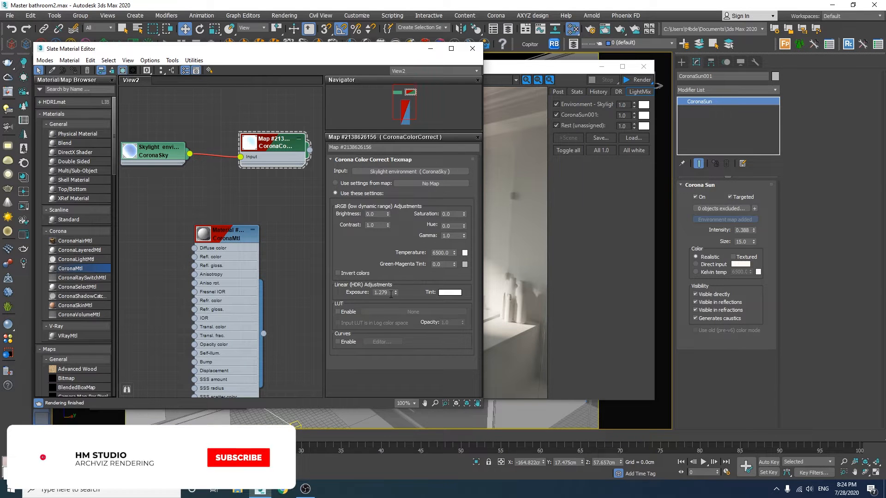
double_click(379, 293)
left_click(472, 48)
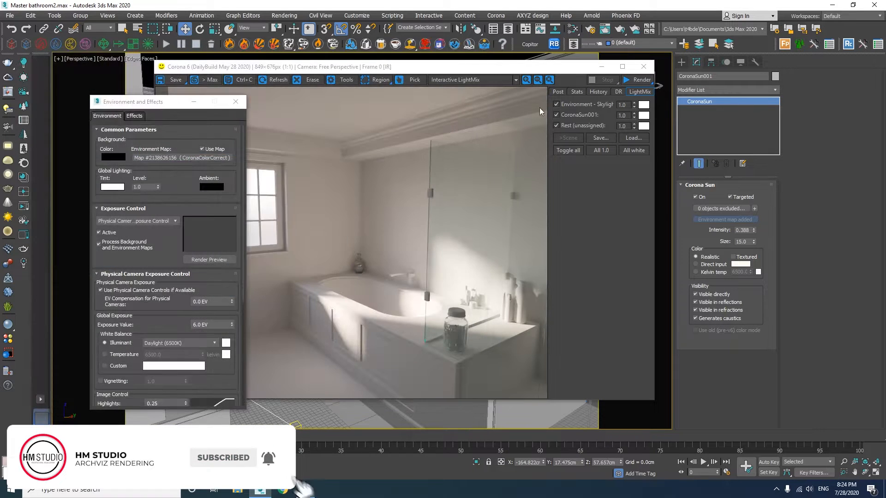
left_click(648, 80)
left_click(235, 102)
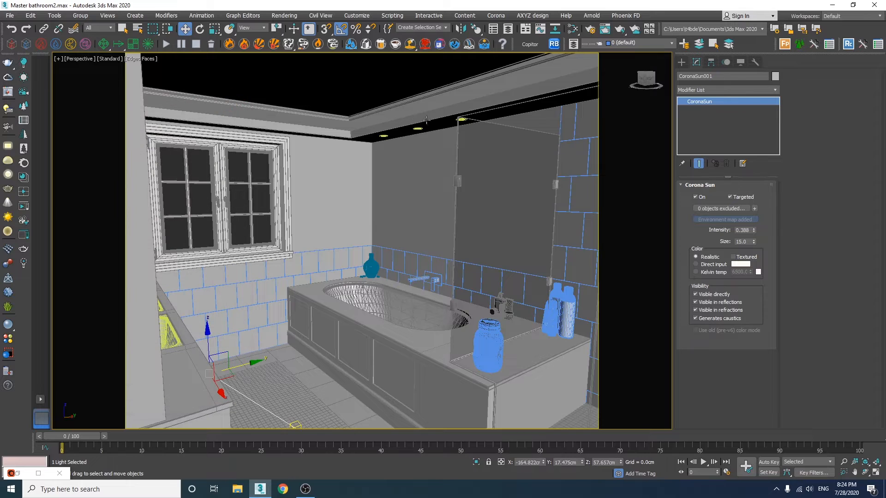
Select all the ceiling spotlight fixtures, isolate them, and frame them in the Top view.
left_click(418, 128)
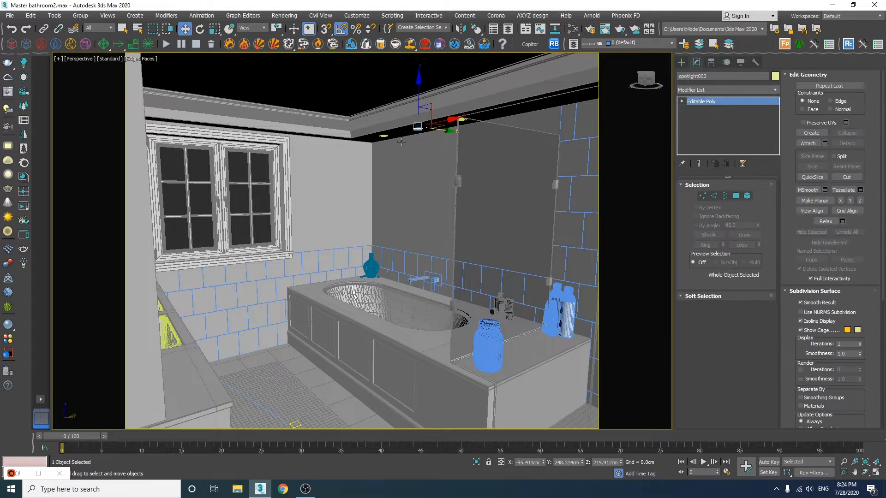
left_click(403, 143)
key("alt+q")
key("t")
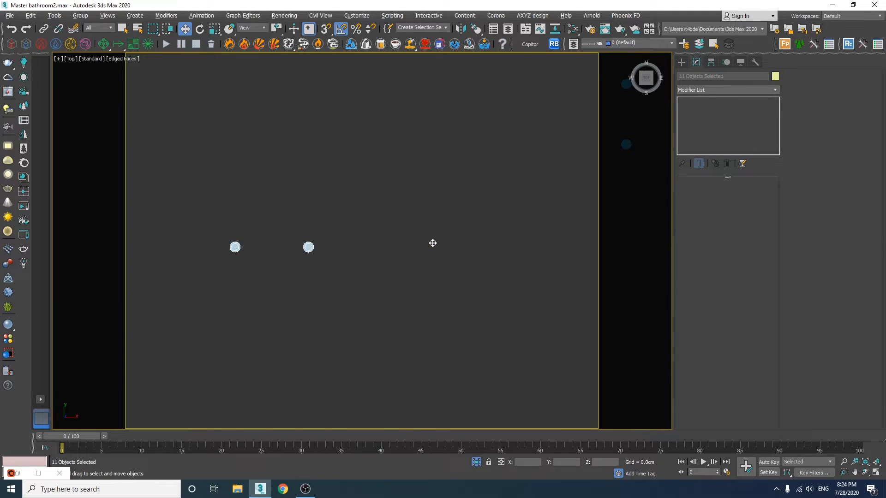
key("z")
Create a disk-shaped Corona Light with a 3 cm radius over the first spotlight in the upper row.
left_click(681, 63)
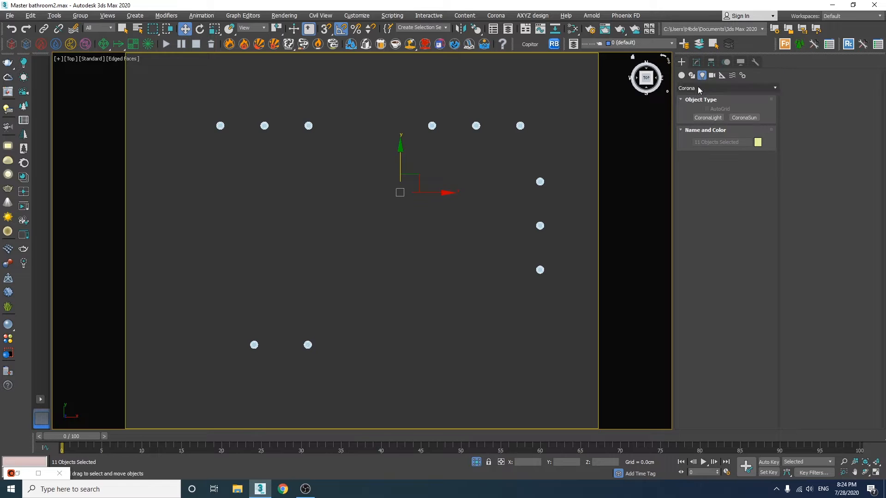
left_click(708, 117)
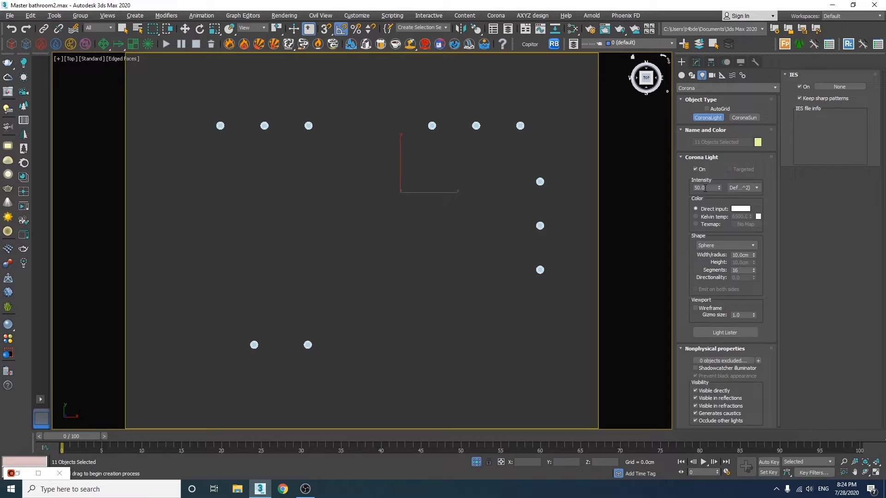
left_click(712, 247)
left_click(709, 266)
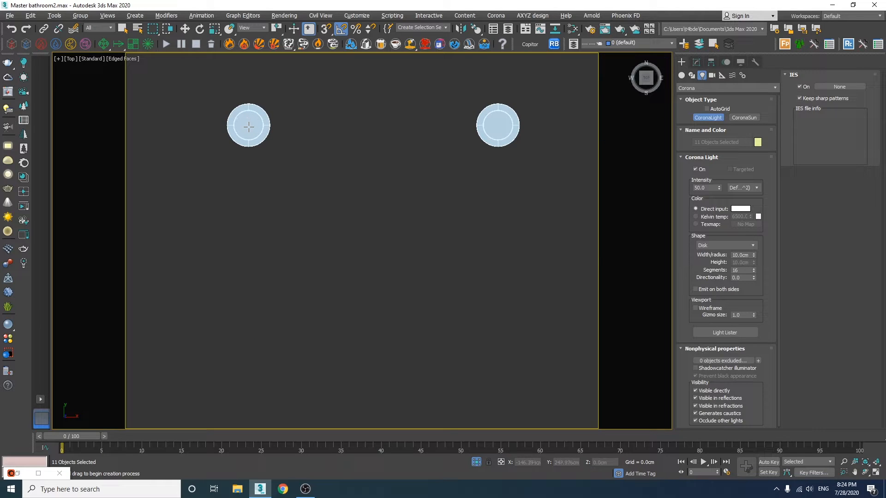
left_click(248, 126)
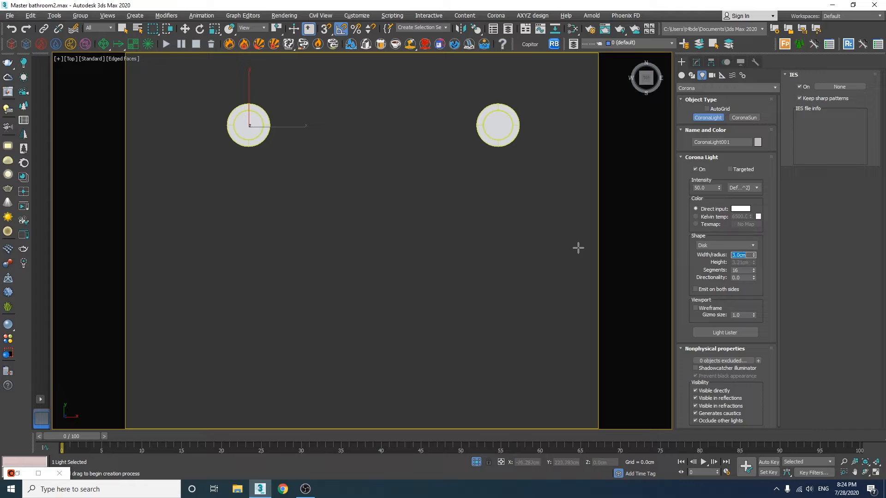
Raise the disk light to its spotlight fixture at about Z 218.8 cm, checking its height in the Front view.
key("w")
key("f")
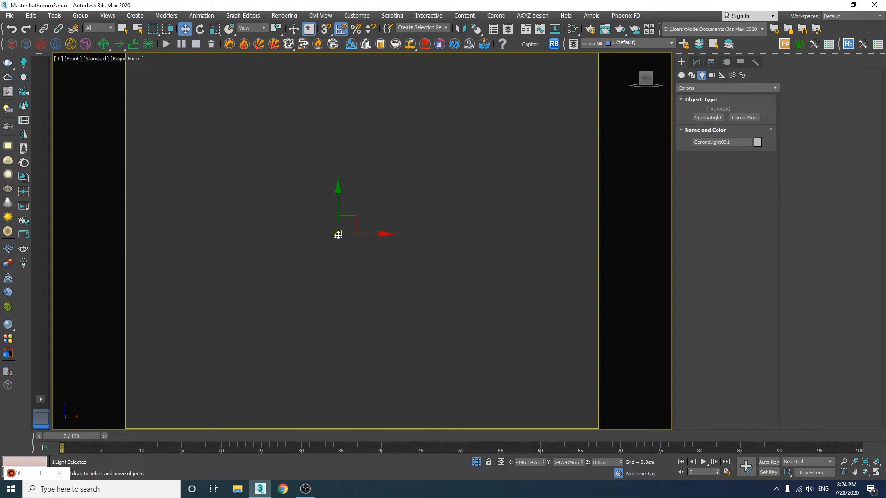
left_click_drag(337, 209, 339, 160)
key("z")
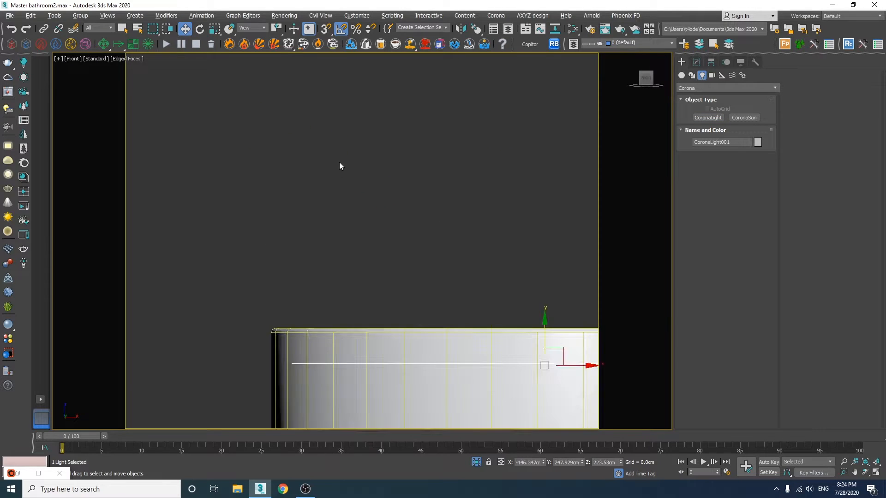
left_click_drag(365, 194, 394, 294)
key("t")
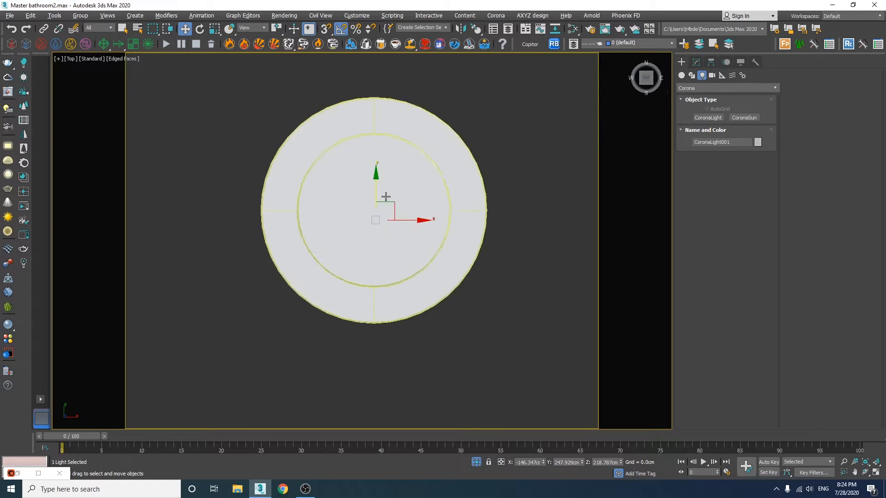
Load the Real-IES_wide_soft.ies profile from Corona's ies folder into the disk light.
key("F3")
scroll(412, 212, "down", 3)
middle_click_drag(412, 212, 333, 219)
left_click(696, 61)
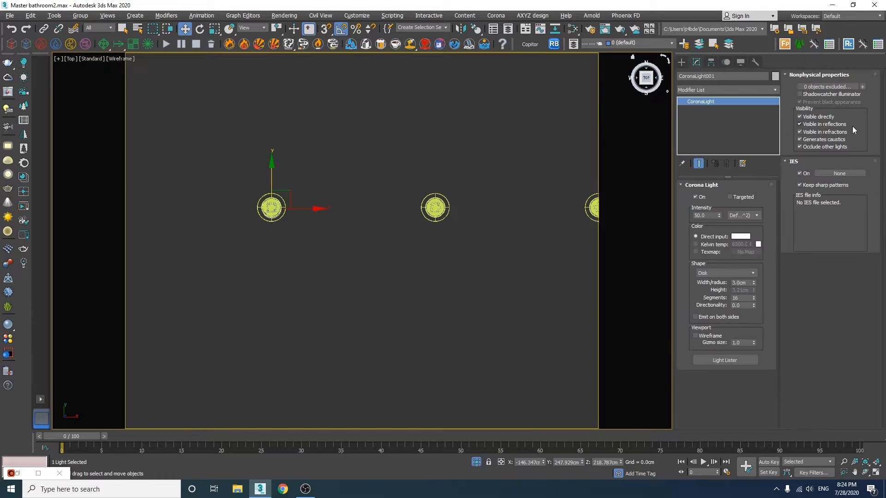
left_click(839, 173)
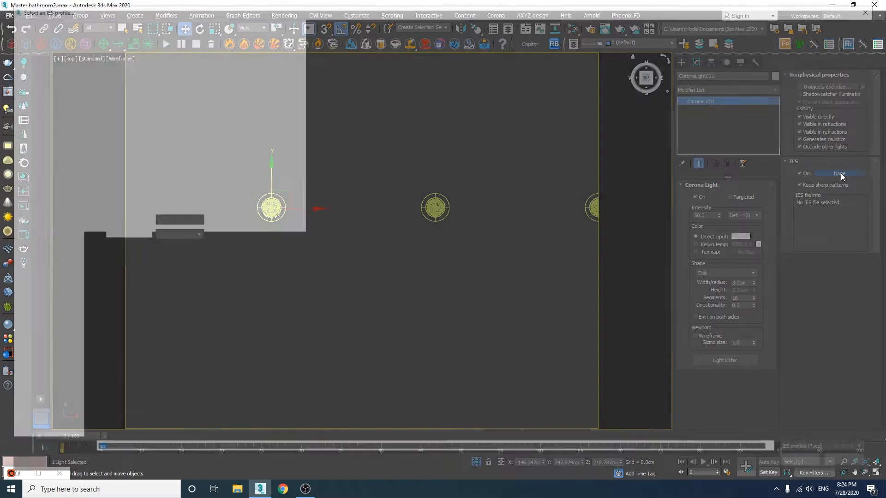
left_click(99, 78)
double_click(99, 77)
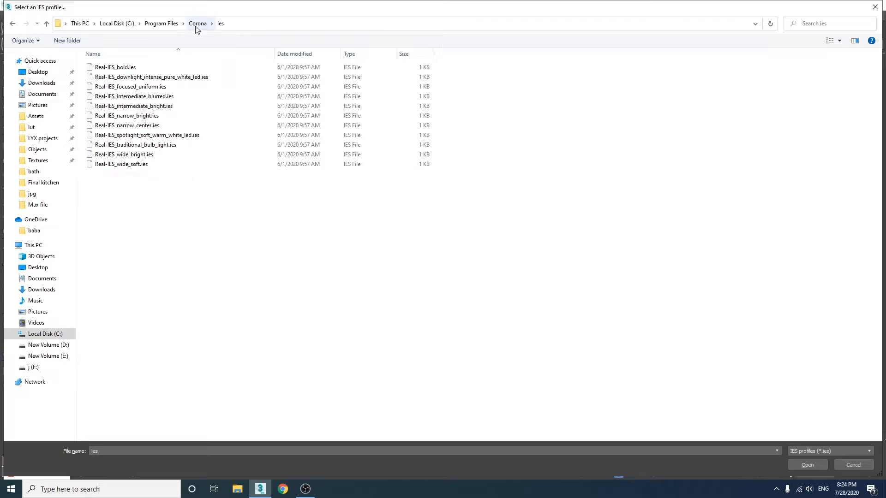
left_click(109, 164)
double_click(110, 164)
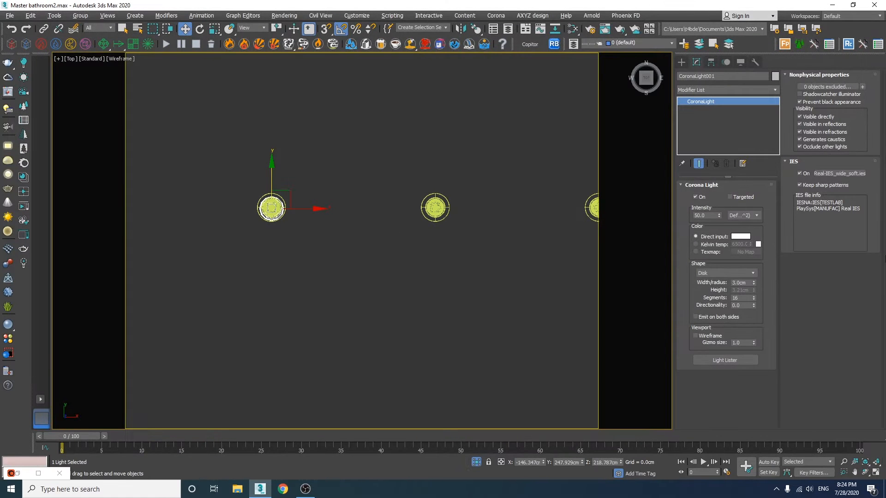
Set the disk light's intensity to 200 and its color to a Kelvin temperature of 5500.
double_click(706, 215)
type("200")
key("Return")
left_click(711, 246)
Clone the disk light as instances onto the second and third spotlights of the first group.
left_click(441, 208)
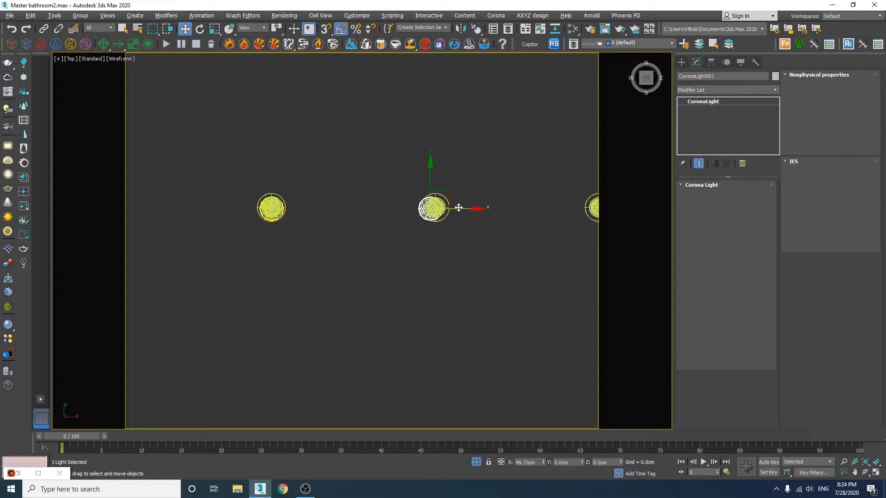
left_click_drag(460, 207, 462, 207, "shift")
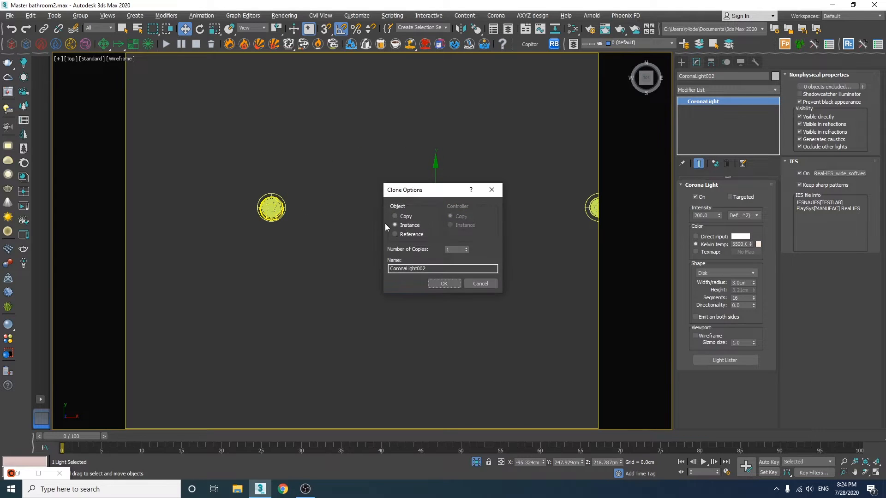
left_click(395, 225)
left_click(441, 284)
middle_click_drag(475, 244, 374, 245)
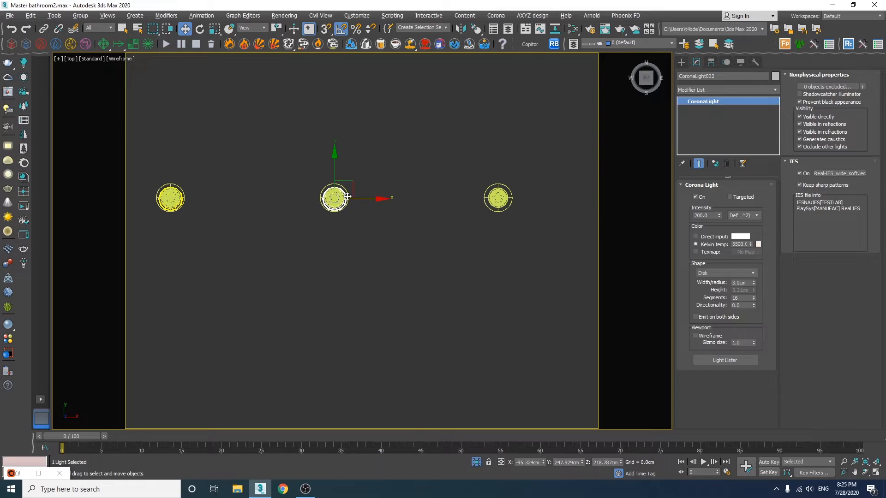
left_click_drag(362, 195, 527, 195)
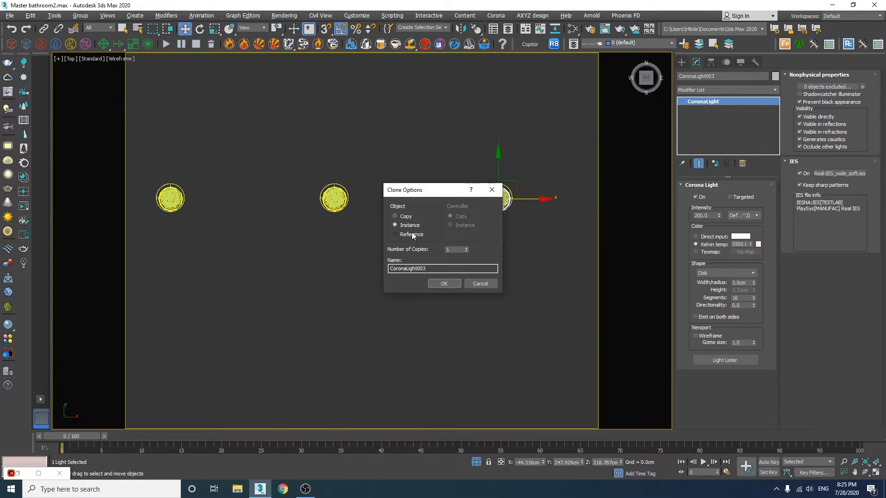
left_click(442, 284)
scroll(334, 203, "down", 3)
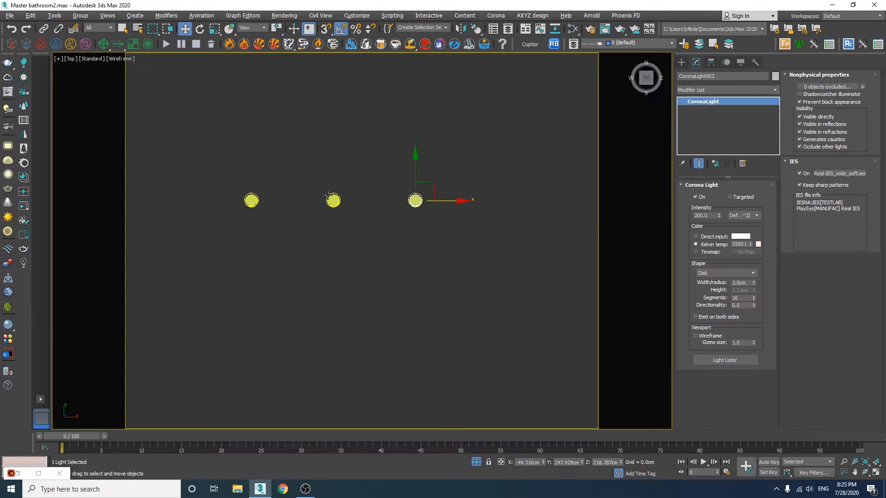
Clone the disk light as instances onto the other three spotlights in the same row.
left_click_drag(211, 162, 212, 162)
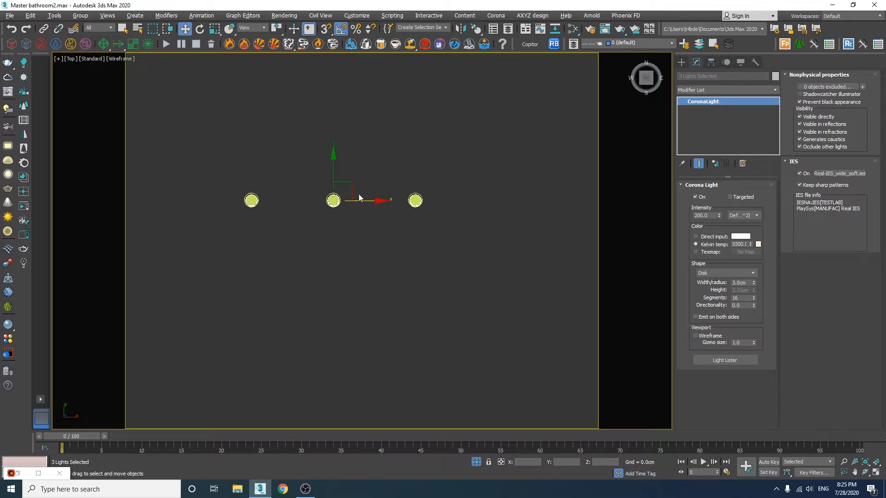
scroll(358, 193, "down", 3)
middle_click_drag(424, 178, 337, 173)
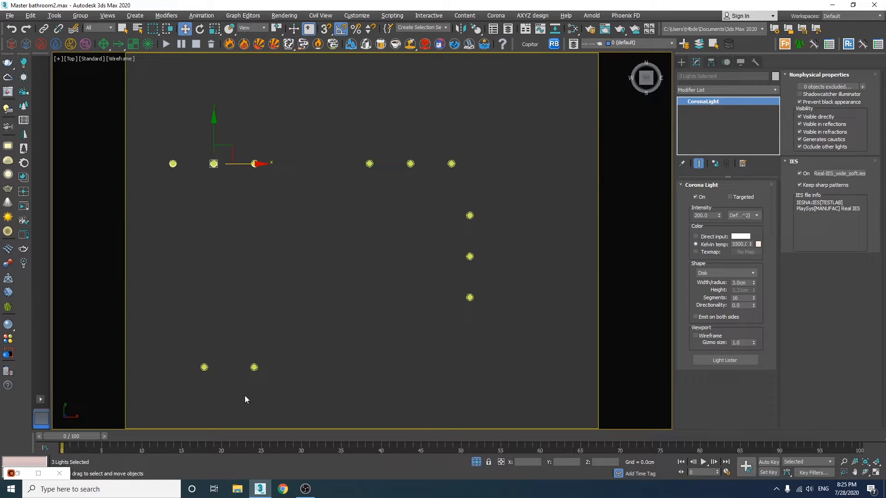
left_click_drag(239, 164, 395, 164, "shift")
left_click(444, 284)
scroll(271, 178, "up", 5)
left_click_drag(184, 180, 446, 180, "shift")
key("Return")
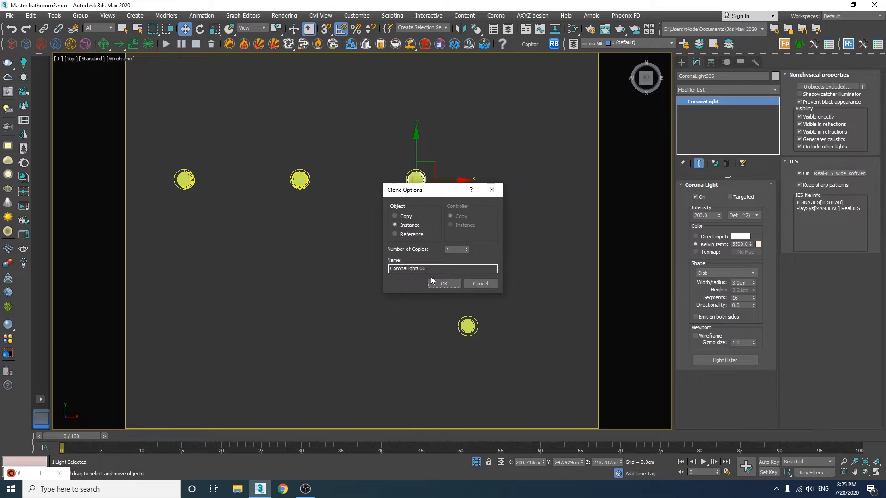
key("Return")
Clone the disk light as instances onto the three spotlights in the vertical column, down to about Y 81.4 cm.
middle_click_drag(441, 203, 362, 82)
left_click_drag(337, 60, 390, 207, "shift")
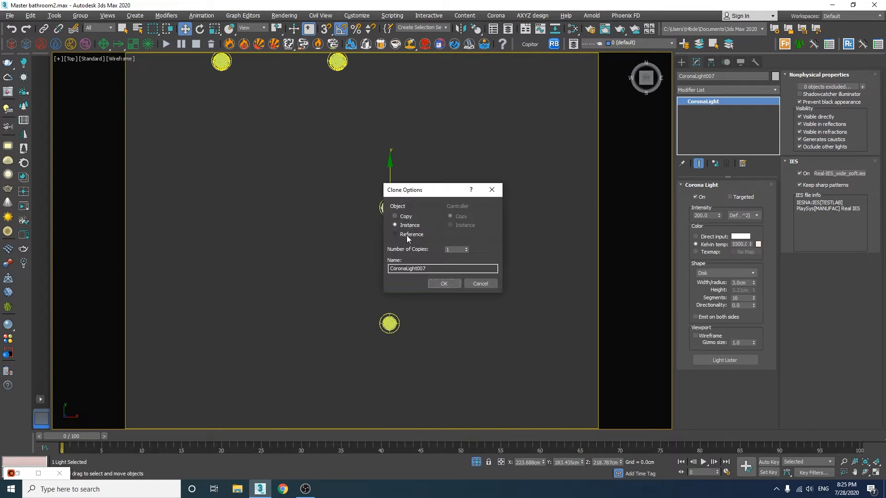
left_click(405, 228)
left_click(442, 281)
middle_click_drag(392, 279, 378, 158)
left_click_drag(375, 67, 375, 317, "shift")
key("Return")
key("Return")
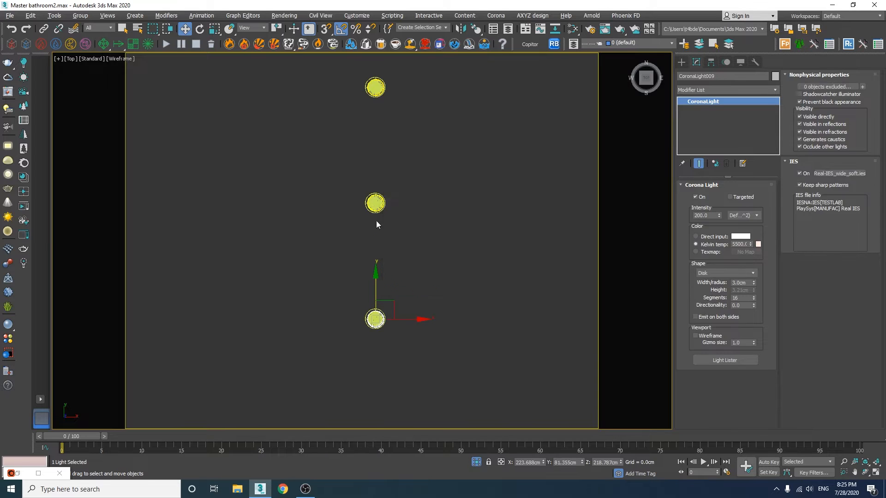
Clone the disk light as instances onto the two spotlights above the sinks and exit isolation mode.
scroll(498, 192, "down", 5)
mouse_move(497, 192)
left_mouse_down("shift")
mouse_move(345, 242)
mouse_move(362, 220)
mouse_move(254, 238)
left_mouse_up("shift")
key("Return")
scroll(337, 233, "up", 6)
scroll(357, 209, "down", 5)
left_click(399, 226)
key("Return")
left_click(476, 462)
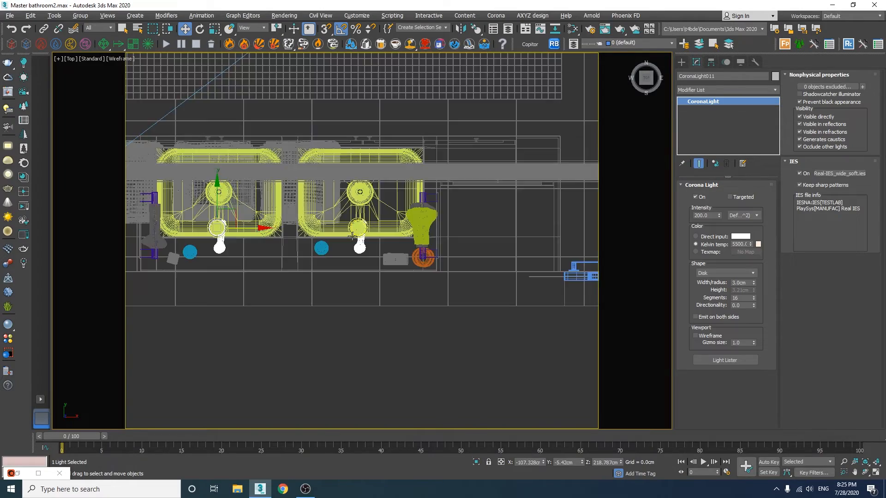
Regenerate the LightMix layers by instanced lights and start an interactive render of the perspective view at the bathtub.
key("p")
key("z")
key("F3")
scroll(370, 217, "down", 12)
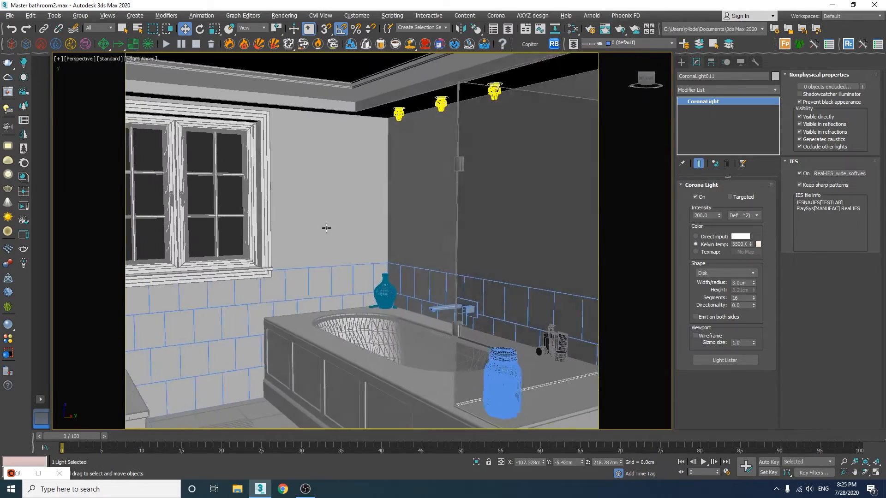
left_click(590, 29)
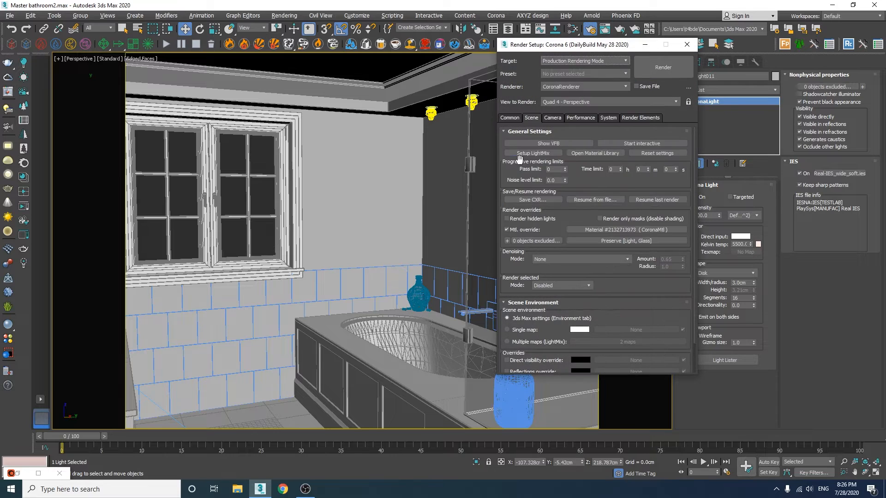
left_click(530, 153)
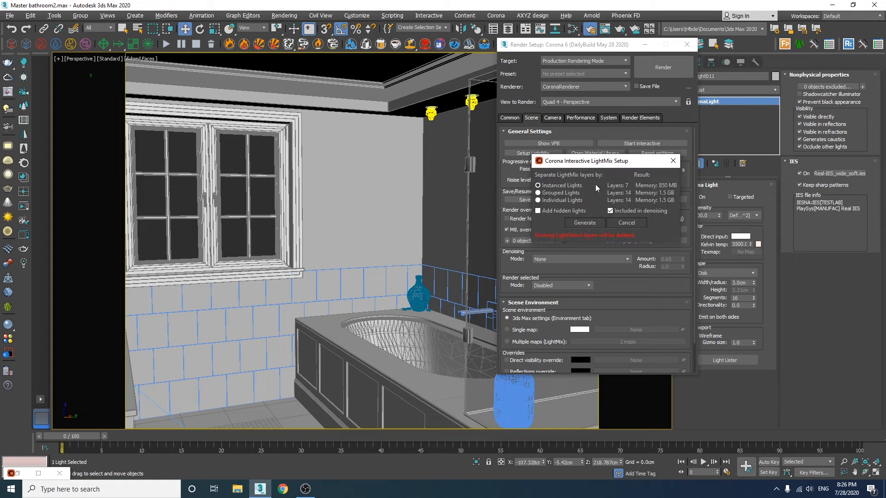
left_click(580, 223)
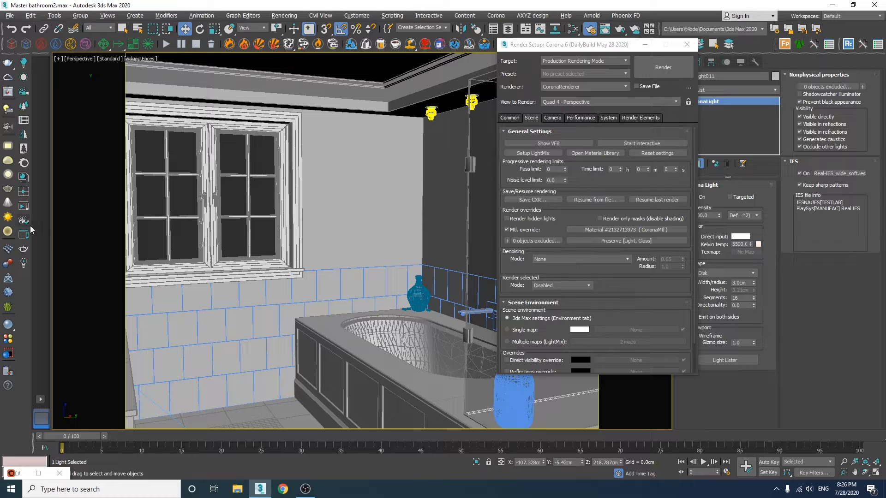
left_click(23, 206)
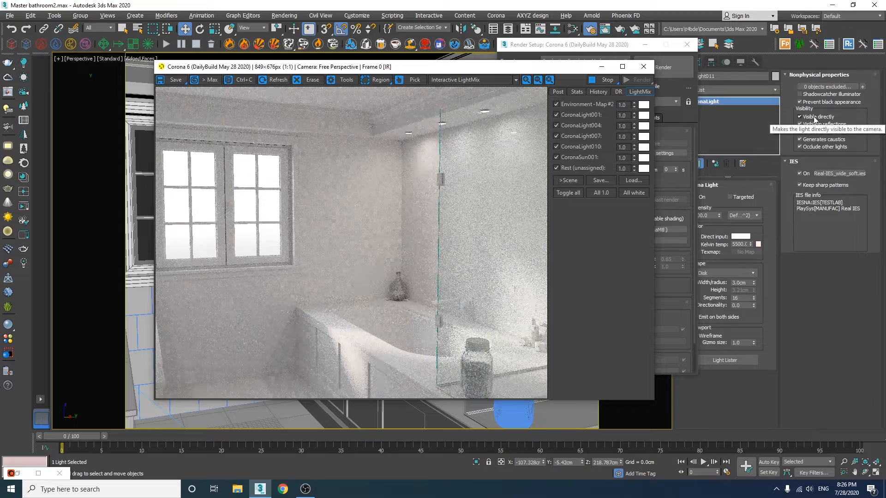
Turn off direct, reflection and refraction visibility, caustics and light occlusion for the selected sink spotlight's light.
left_click(810, 117)
left_click(806, 124)
left_click(806, 132)
left_click(807, 140)
left_click(808, 146)
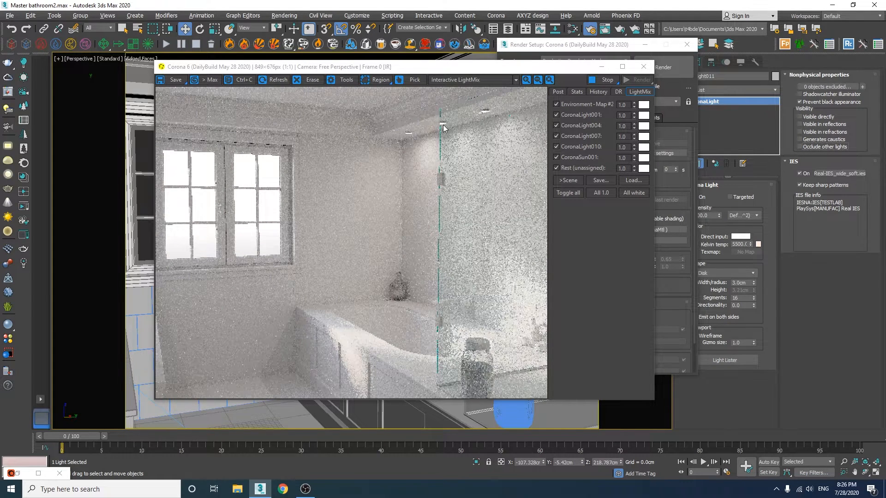
Turn off all five visibility, caustics and occlusion options for the disk lights of the remaining spotlight groups.
left_click_drag(446, 69, 419, 264)
left_click(808, 147)
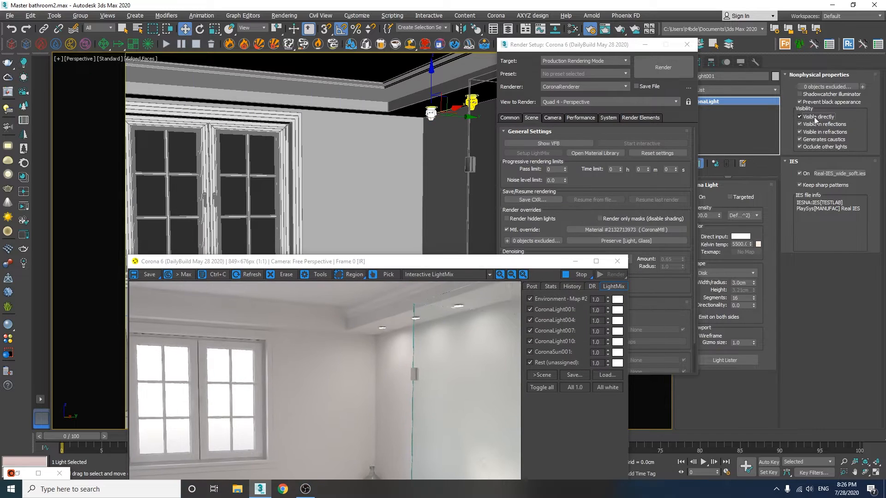
key("F3")
scroll(352, 174, "down", 4)
middle_click_drag(369, 178, 314, 178)
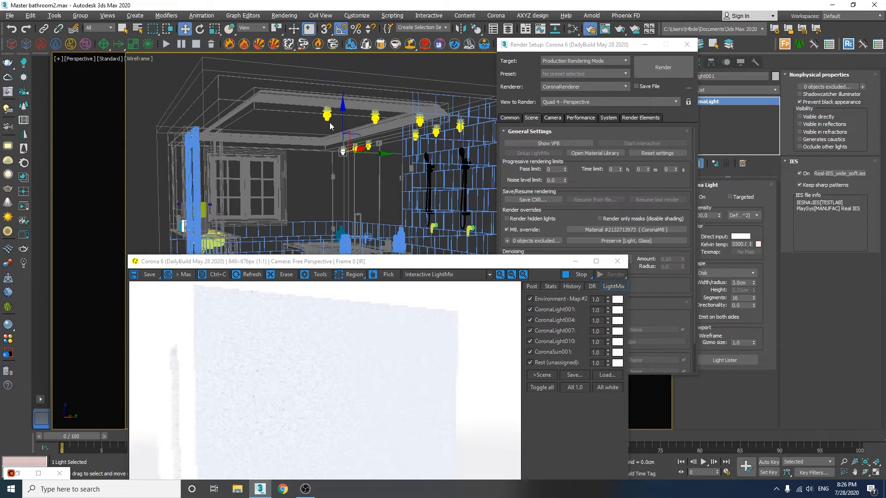
left_click(327, 117)
middle_click_drag(460, 144, 442, 142)
left_click(443, 126)
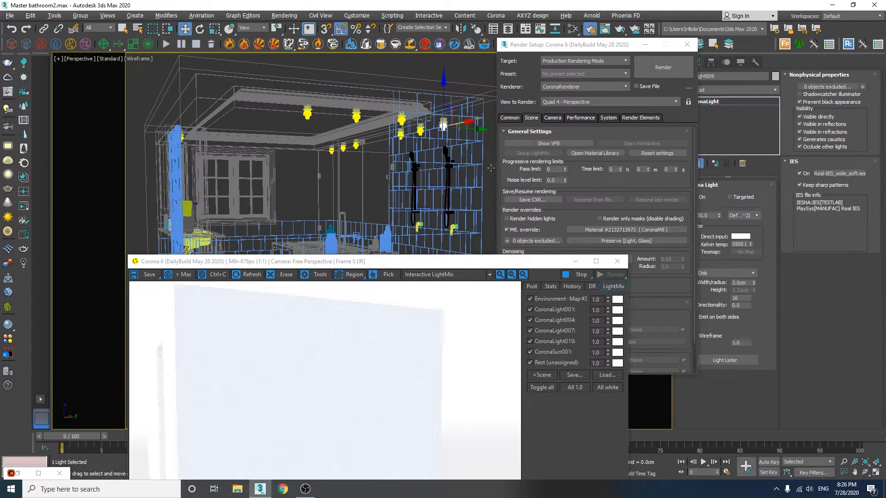
Frame the bathtub and glass shower screen in the shaded perspective view, close Render Setup and restore the interactive render window.
key("F3")
scroll(336, 186, "up", 8)
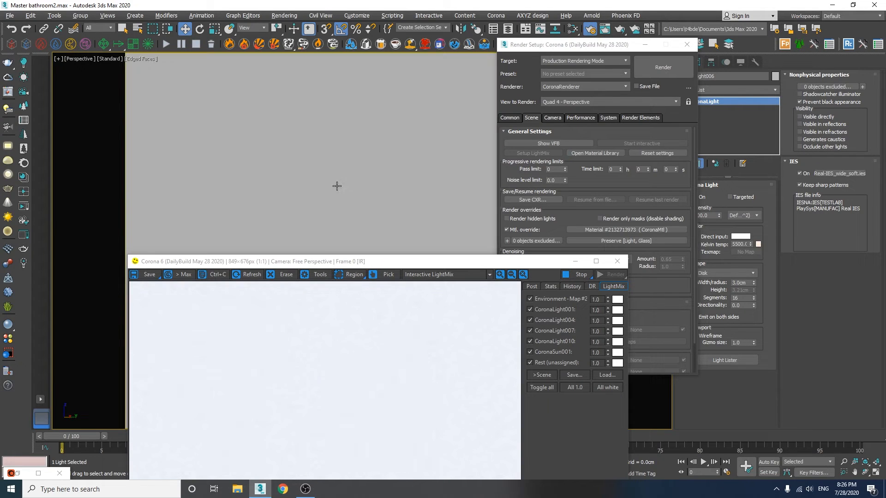
middle_click_drag(393, 190, 383, 190, "alt")
left_click_drag(479, 262, 295, 312)
left_click(390, 311)
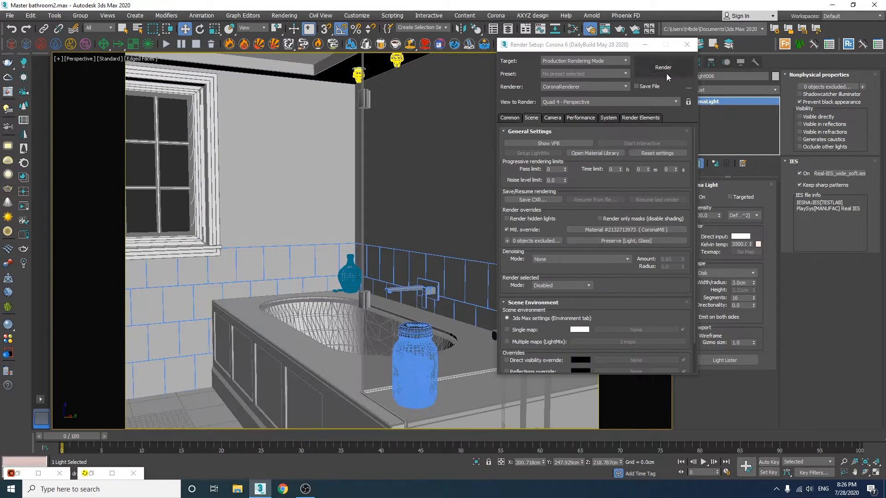
left_click(687, 44)
left_click(844, 472)
left_click_drag(464, 277, 464, 308)
right_click(463, 308)
middle_click_drag(464, 309, 490, 309, "alt")
middle_click_drag(396, 309, 499, 297)
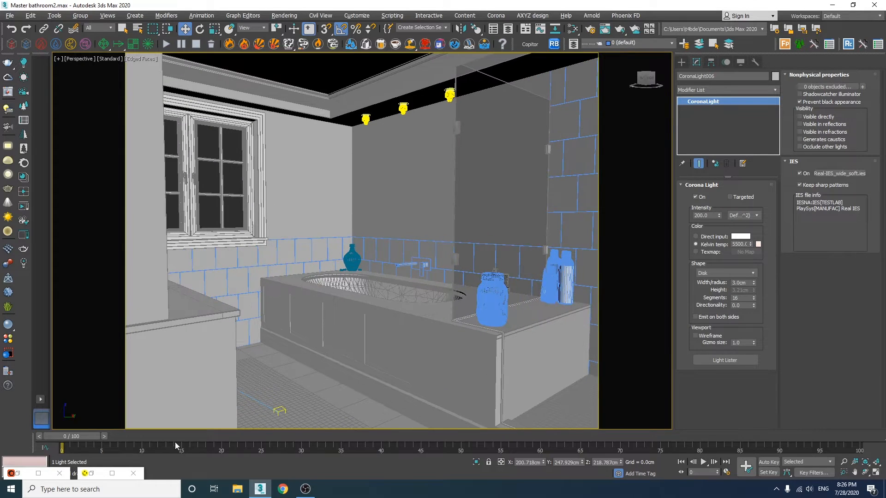
left_click(91, 473)
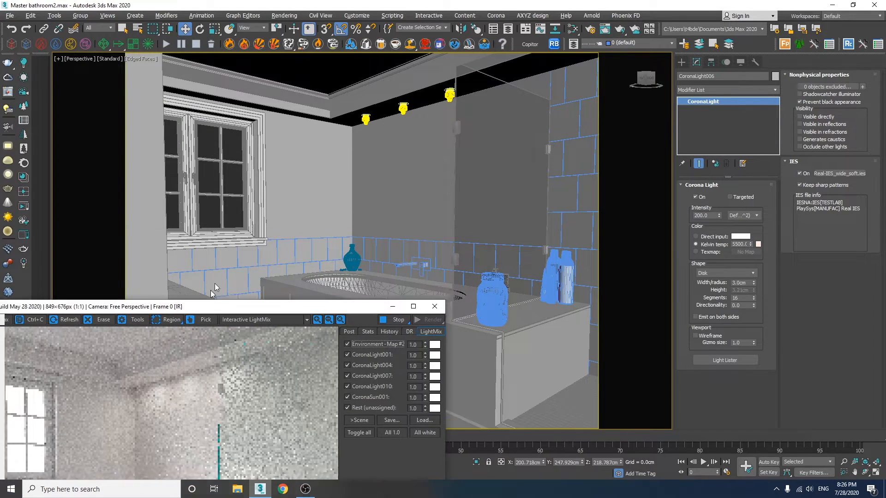
left_click_drag(199, 310, 345, 81)
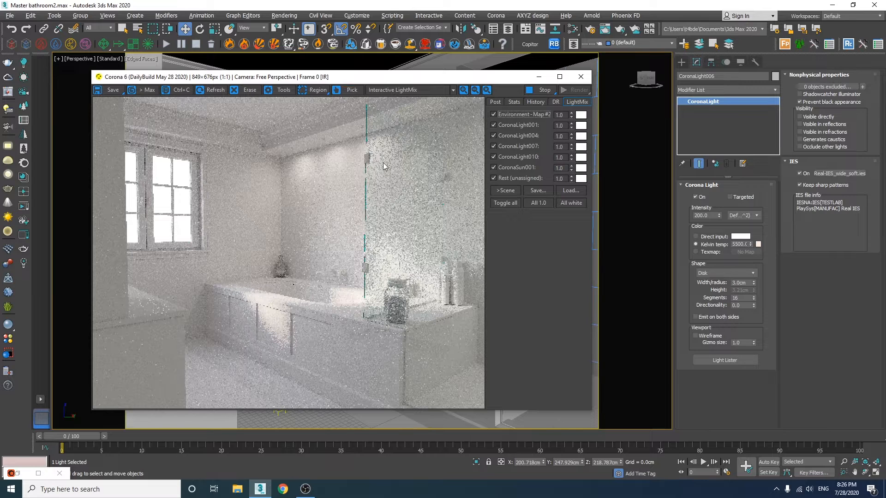
Disable all LightMix layers, enable only CoronaLight001 and set its color to a warm temperature of 4471 K.
left_click(513, 205)
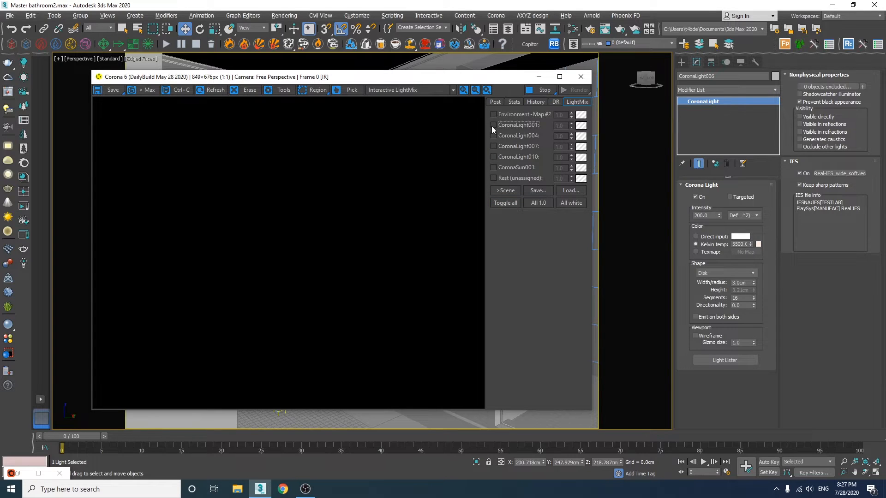
left_click(493, 125)
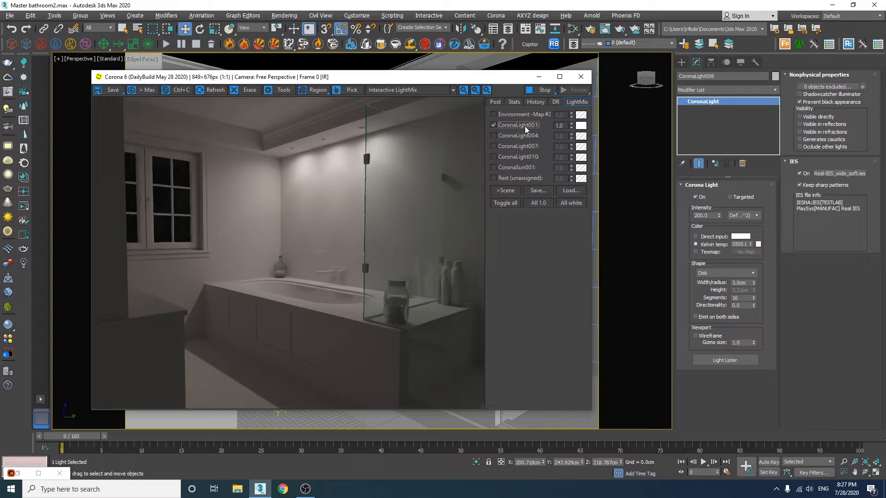
left_click(580, 126)
left_click_drag(300, 118, 389, 321)
mouse_move(406, 394)
left_mouse_down()
mouse_move(394, 394)
mouse_move(431, 397)
mouse_move(407, 398)
left_mouse_up()
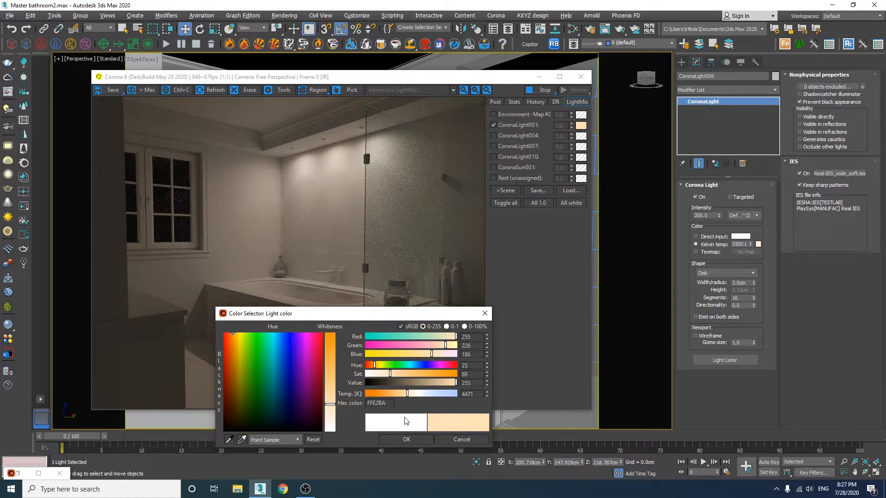
left_click(407, 439)
Enable the Environment, CoronaLight004, 007, 010 and CoronaSun001 layers, copying the warm color of CoronaLight001 to the other three CoronaLight layers.
left_click(493, 115)
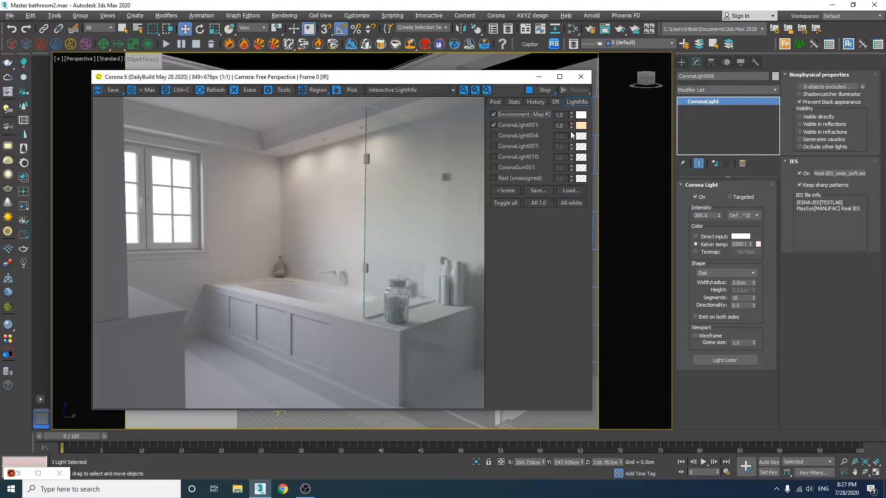
left_click(493, 135)
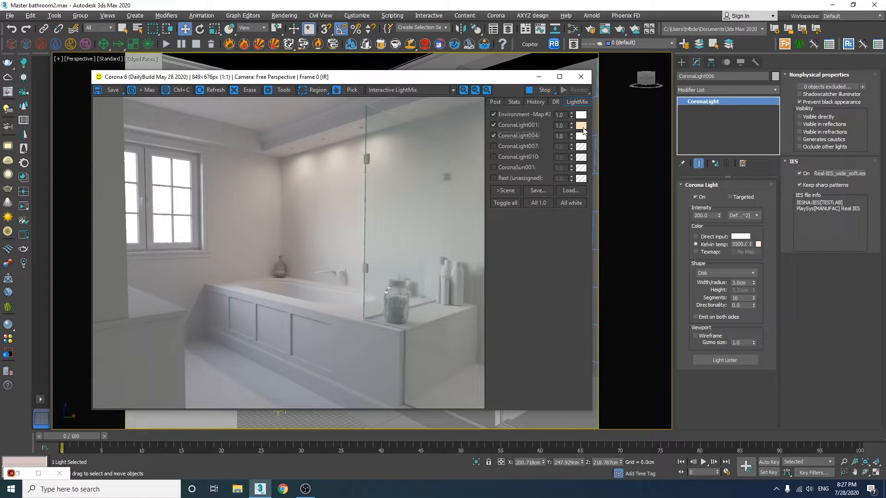
left_click(493, 146)
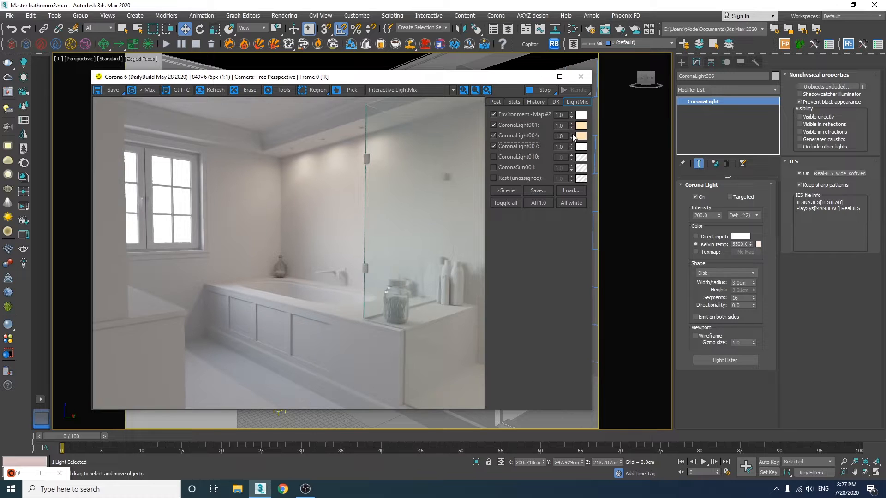
left_click(493, 157)
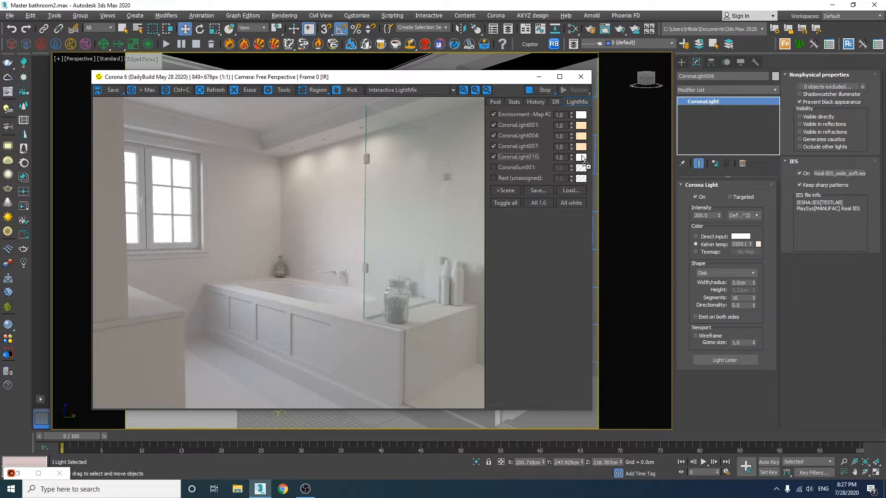
left_click_drag(582, 158, 583, 159)
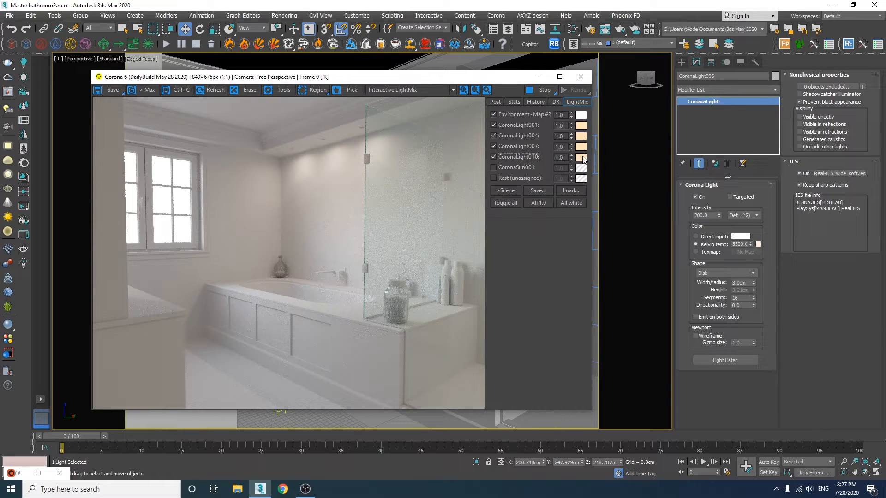
left_click(494, 167)
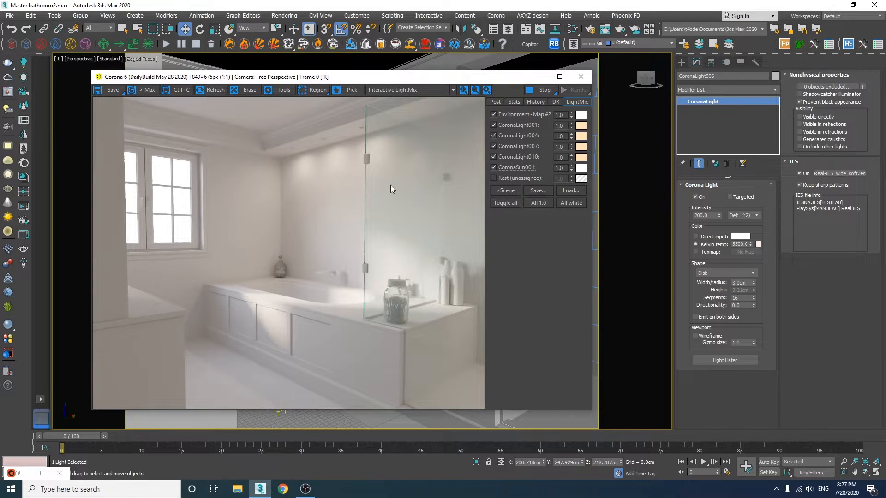
Examine the interactive render of the vanity and window side of the bathroom, and close the render window.
left_click_drag(275, 77, 586, 83)
scroll(264, 206, "up", 5)
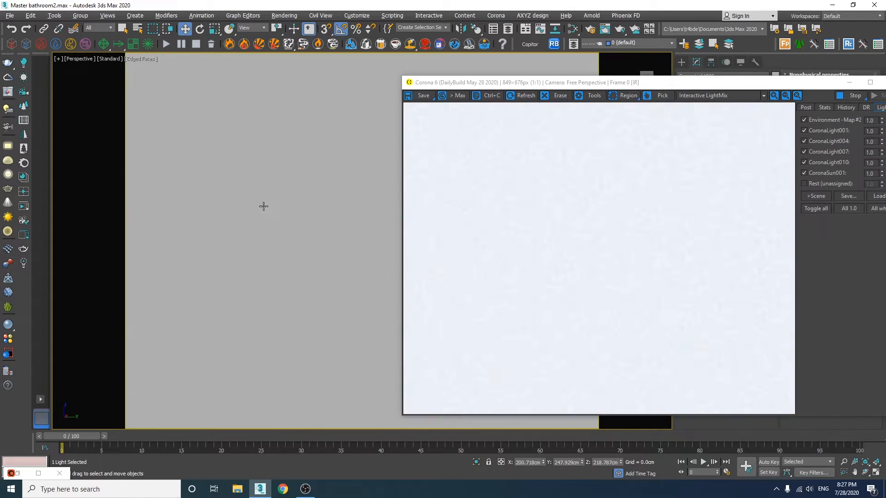
middle_click_drag(264, 205, 282, 247, "alt")
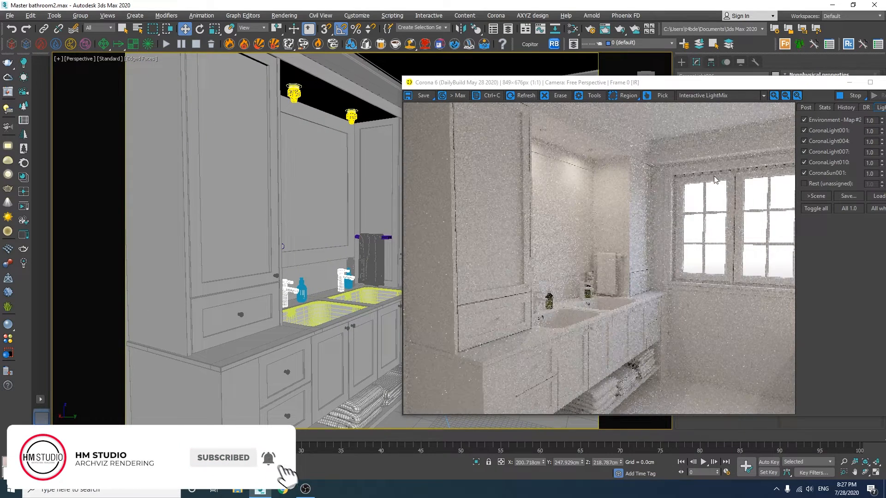
left_click_drag(614, 84, 397, 50)
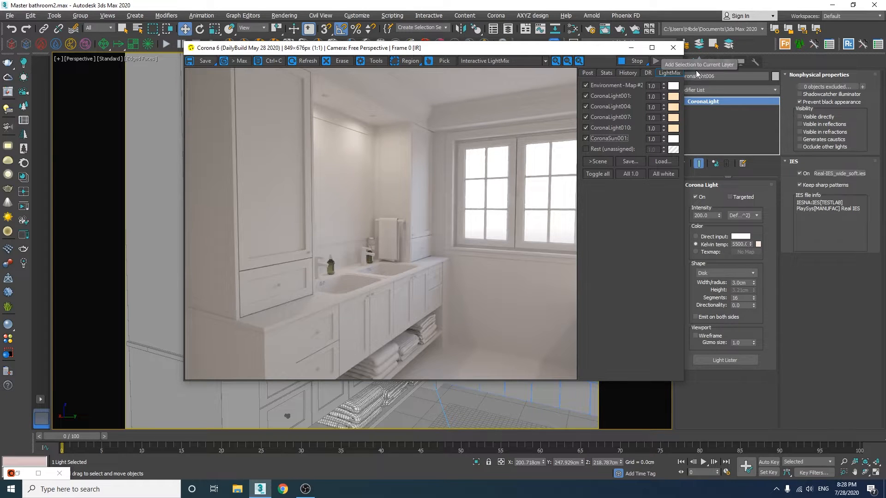
left_click(672, 48)
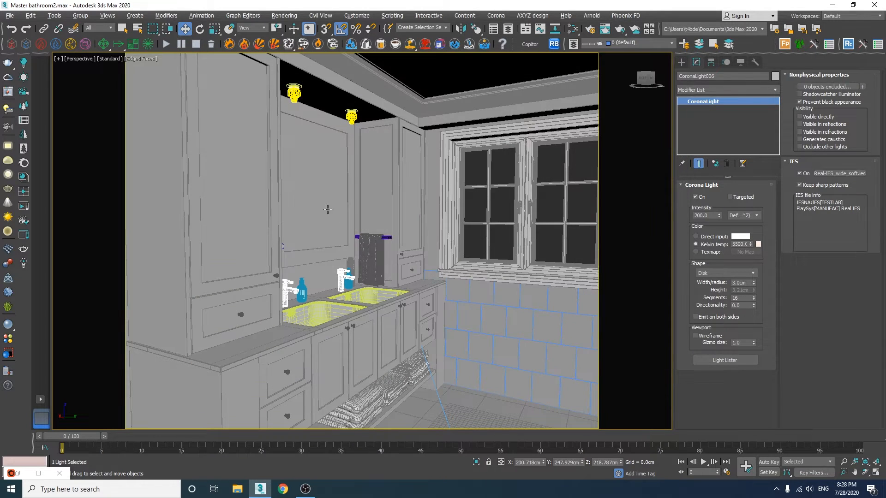
Create a CoronaMtl named Mirror with diffuse level 0, reflection level 1 and Fresnel IOR 999, and assign it to the vanity's mirror panels.
left_click(321, 199)
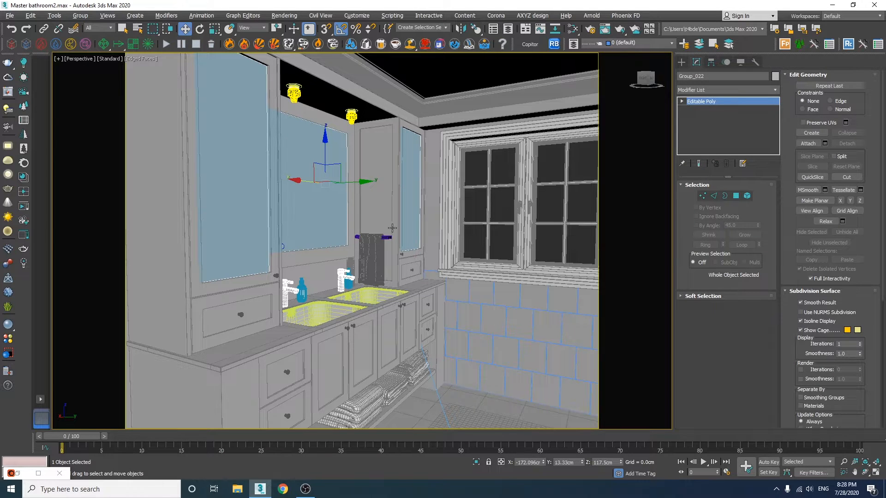
key("m")
left_click_drag(203, 51, 493, 62)
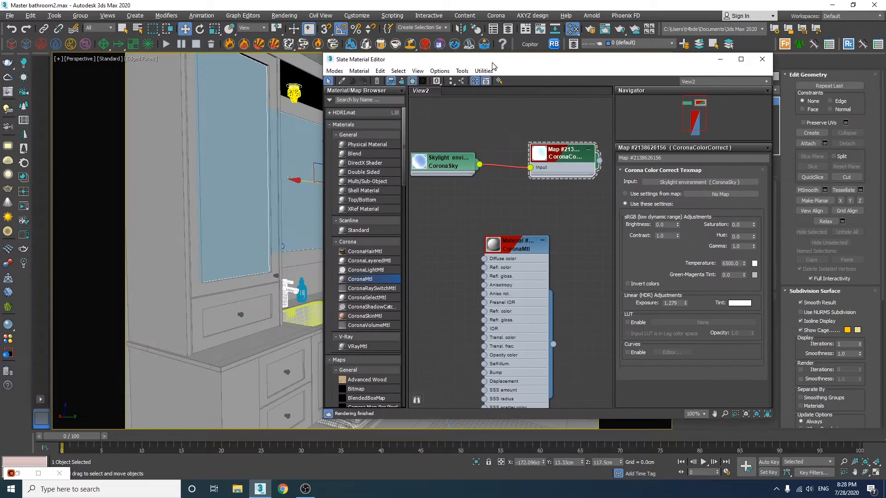
left_click_drag(421, 277, 535, 226)
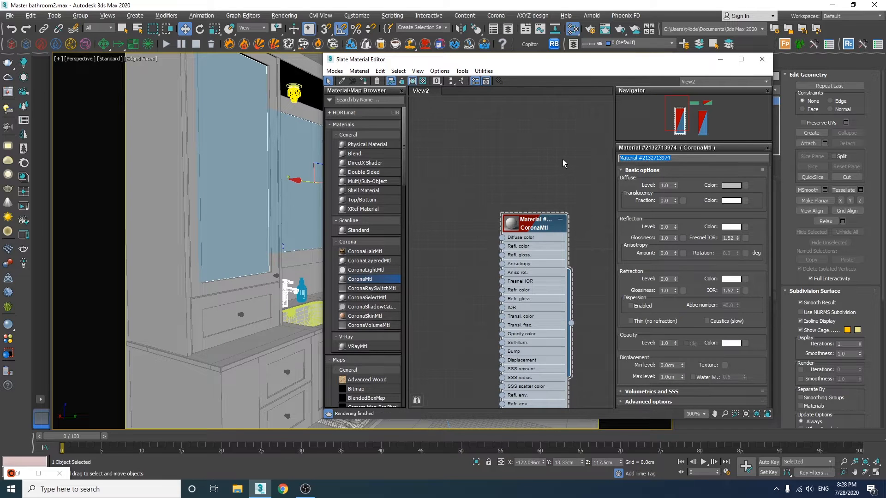
type("Mirror")
right_click(676, 186)
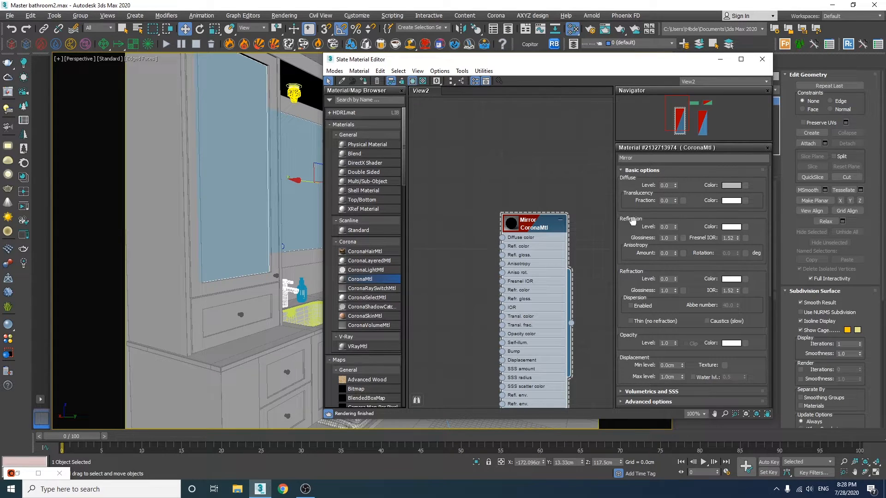
left_click_drag(676, 226, 676, 212)
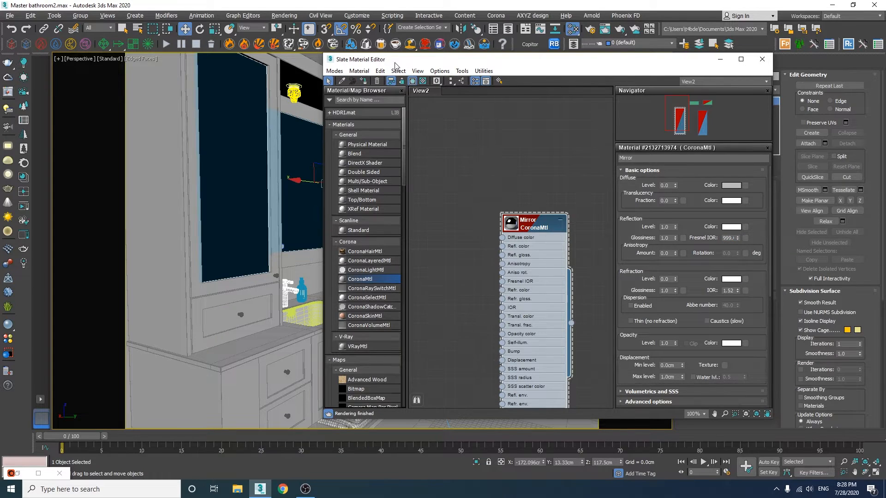
Move the material editor aside and turn off the material override in the render settings.
left_click_drag(395, 62, 585, 146)
key("F10")
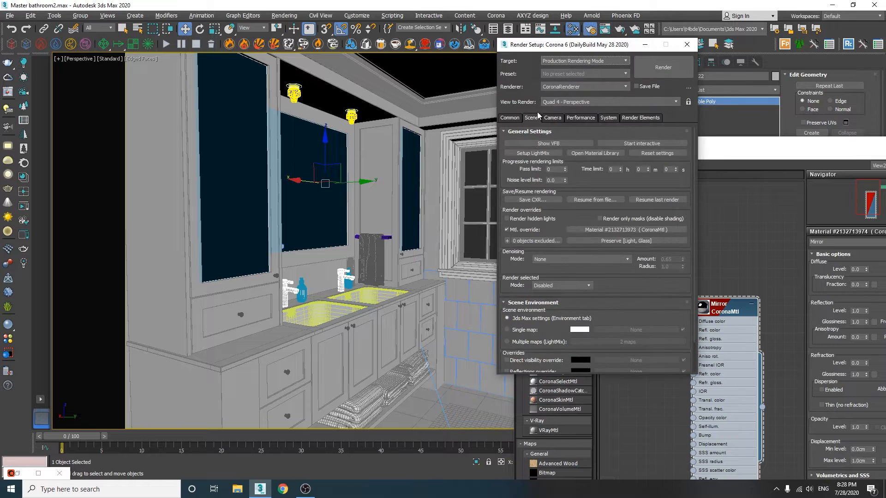
left_click(508, 230)
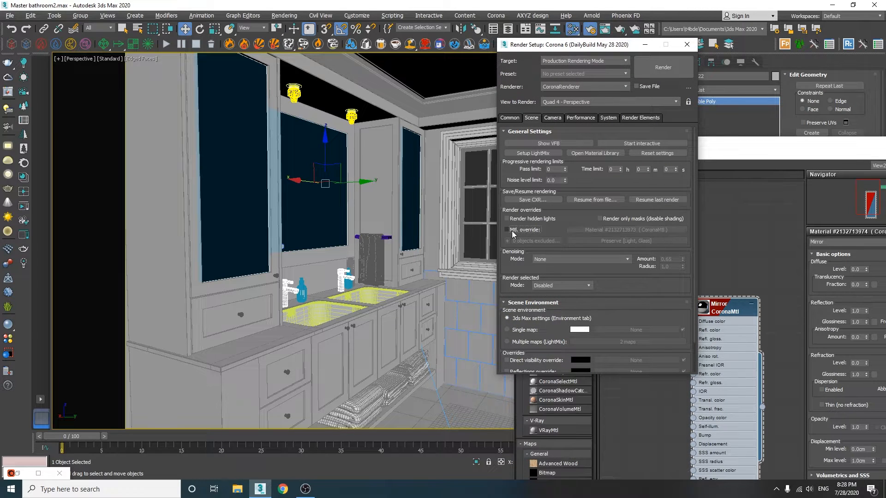
Close the render settings and minimize the material editor to clear the view of the bathroom.
left_click(687, 45)
left_click_drag(628, 145, 425, 311)
scroll(425, 177, "up", 5)
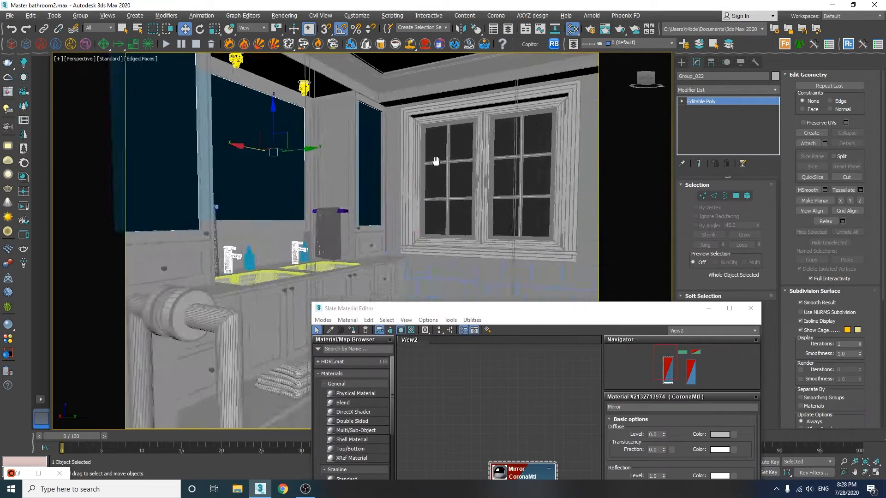
middle_click_drag(425, 177, 323, 185)
left_click(482, 180)
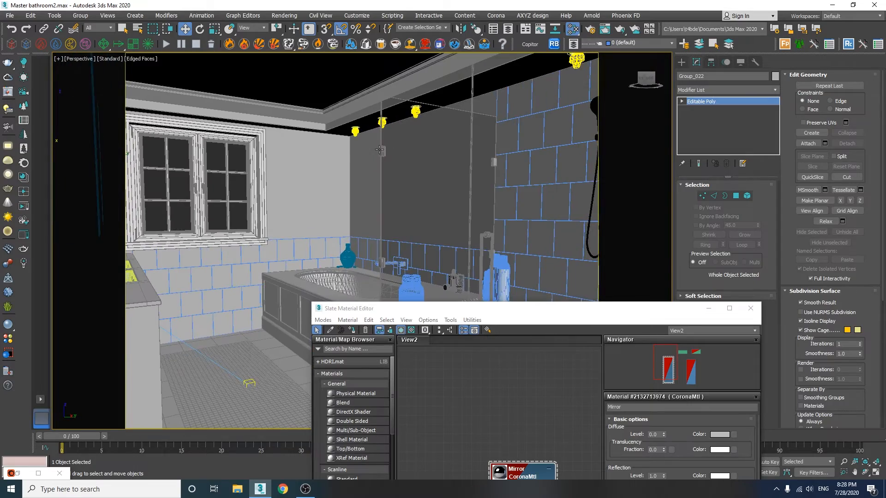
left_click(709, 308)
Select the shower glass handle and hinges, sink faucets, towel bars and the other metal bathroom fittings.
middle_click_drag(443, 296, 433, 244)
left_click(507, 365, "ctrl")
middle_click_drag(508, 364, 480, 332, "alt")
left_click(450, 200, "ctrl")
scroll(450, 201, "up", 5)
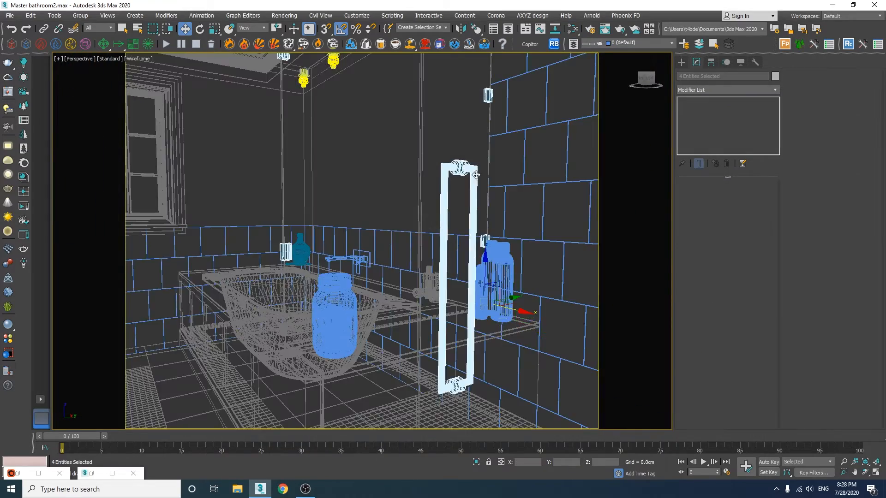
middle_click_drag(323, 214, 390, 233, "alt")
scroll(416, 264, "up", 3)
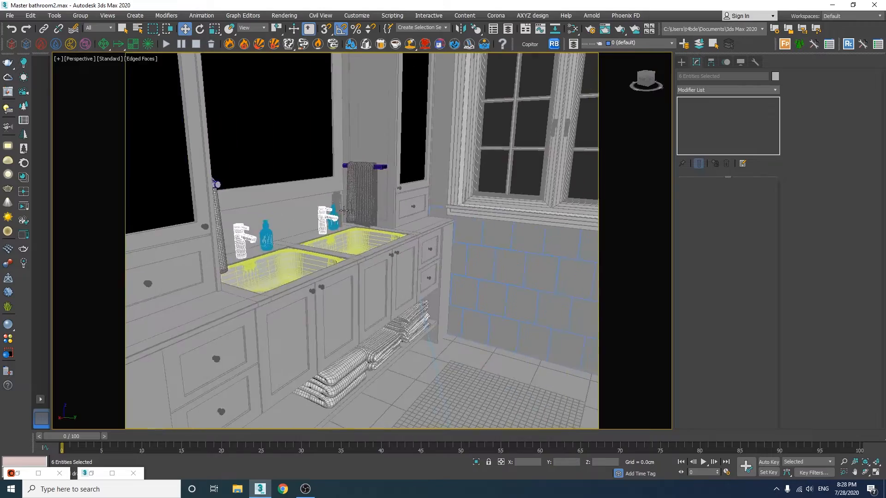
scroll(372, 231, "up", 10)
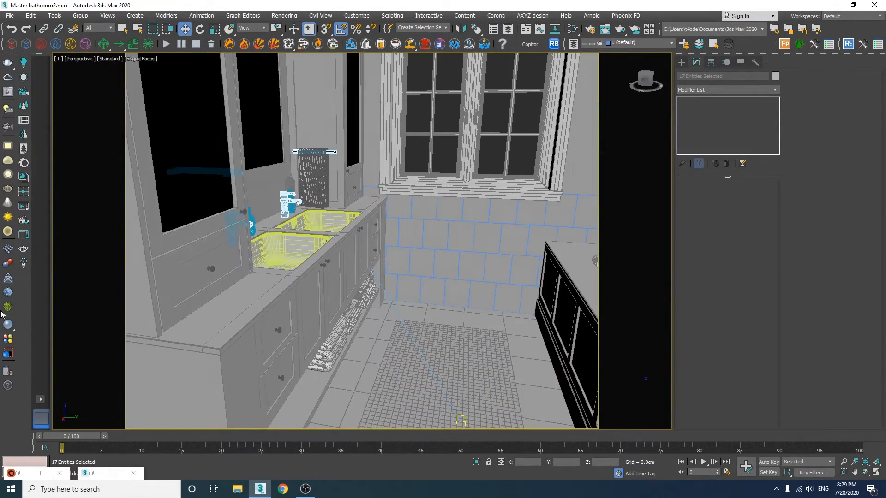
Assign the Chrome Fingerprints metal from the Corona Material Library to the selected fittings and minimize the library.
left_click(24, 180)
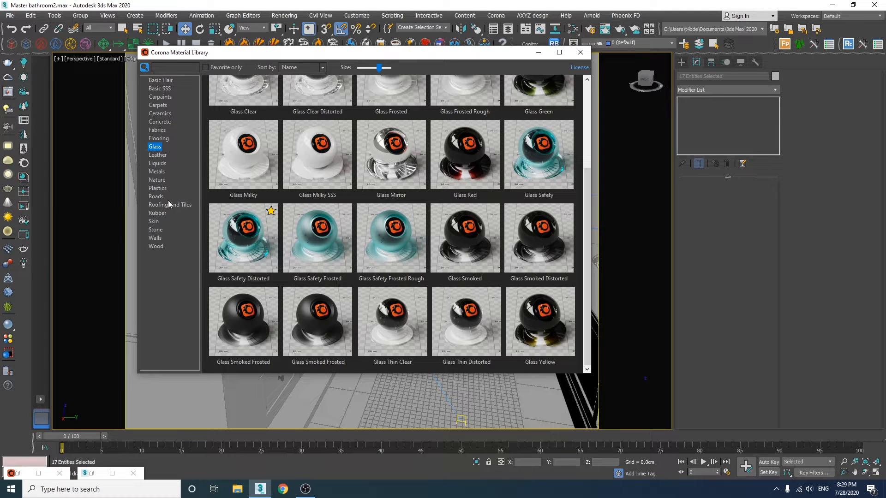
left_click(157, 173)
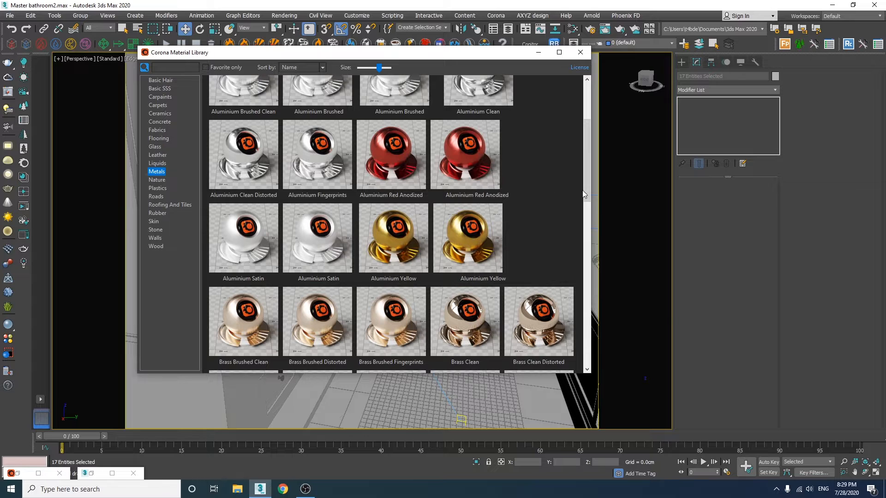
left_click_drag(584, 194, 586, 253)
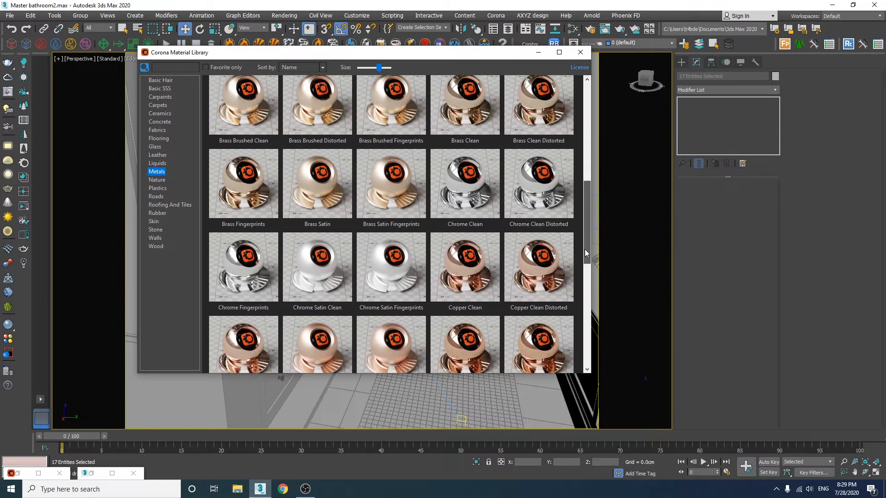
mouse_move(216, 290)
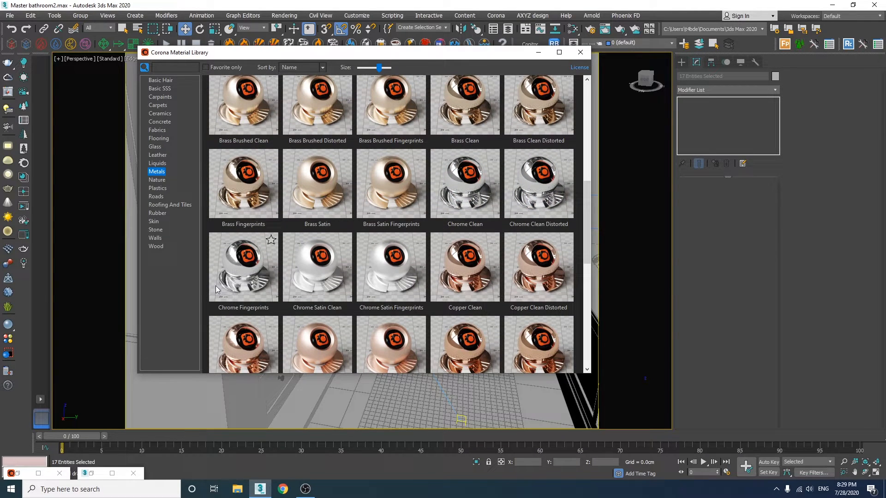
right_click(247, 273)
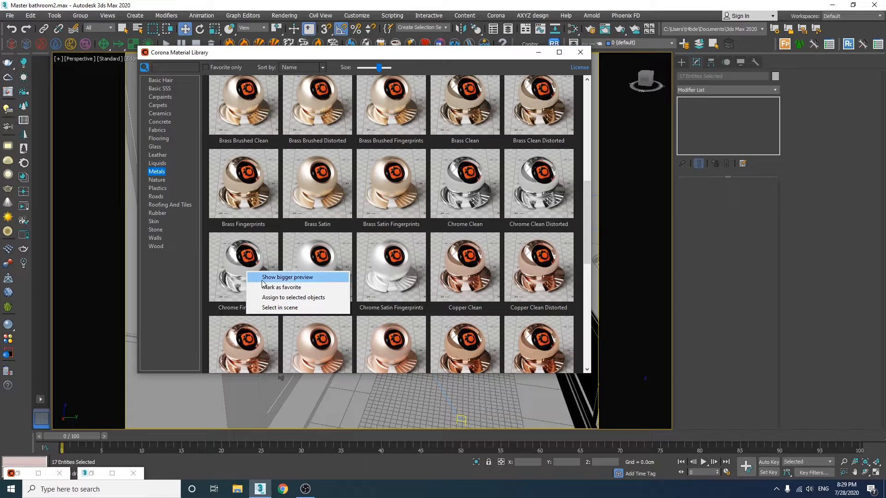
left_click(283, 298)
left_click(538, 52)
Add a UVW Map modifier to the chrome fittings with Box mapping and Real-World Map Size enabled.
left_click(699, 90)
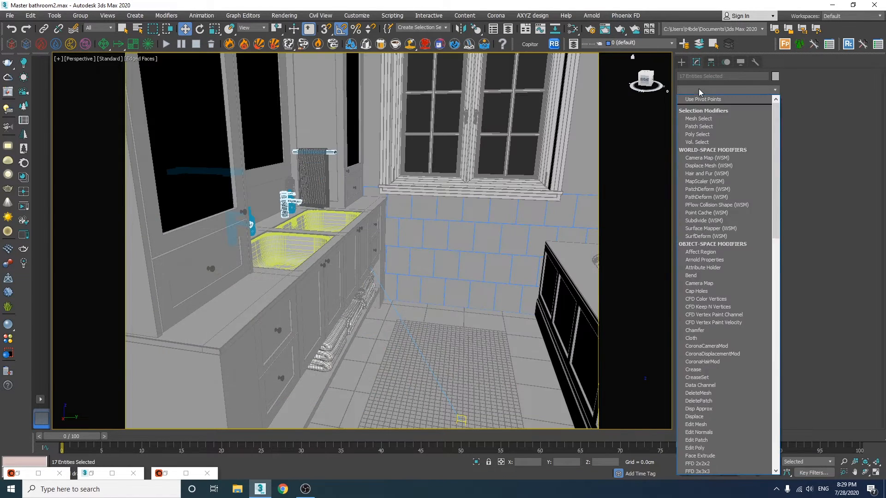
type("uvw")
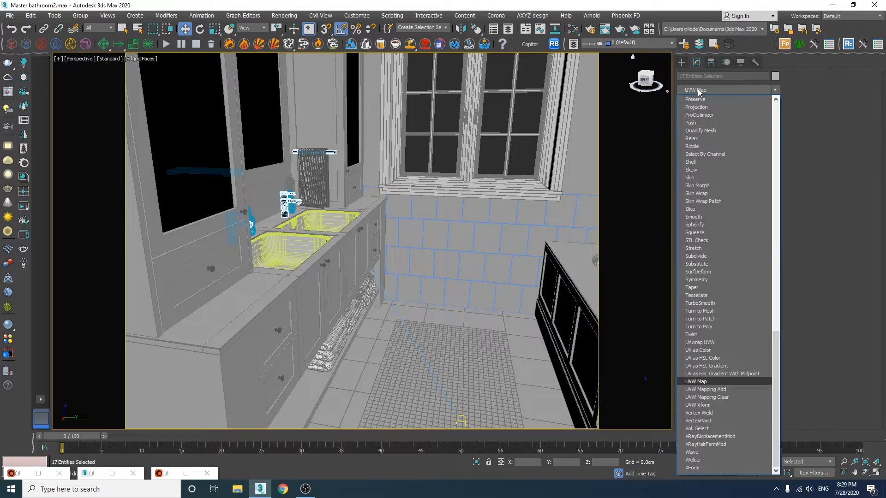
key("Return")
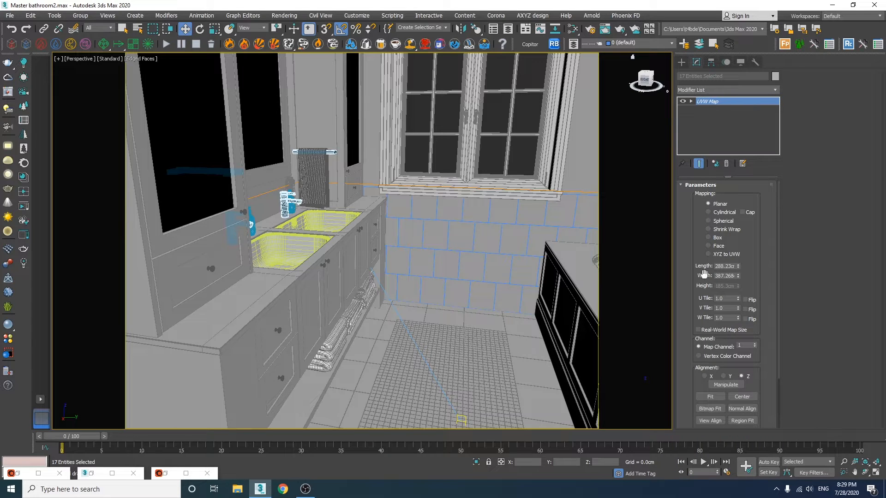
left_click(709, 237)
left_click(699, 330)
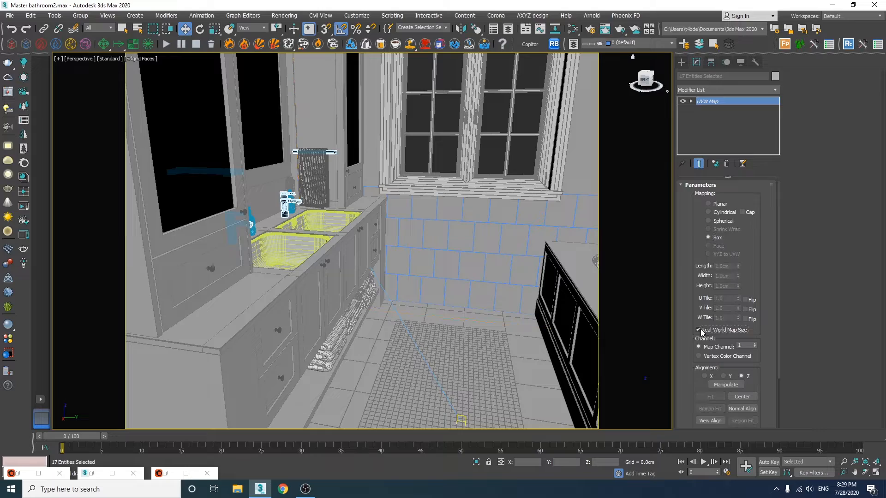
Hide the selected chrome fittings.
middle_click_drag(465, 237, 494, 253)
middle_click_drag(342, 289, 436, 235)
right_click(435, 232)
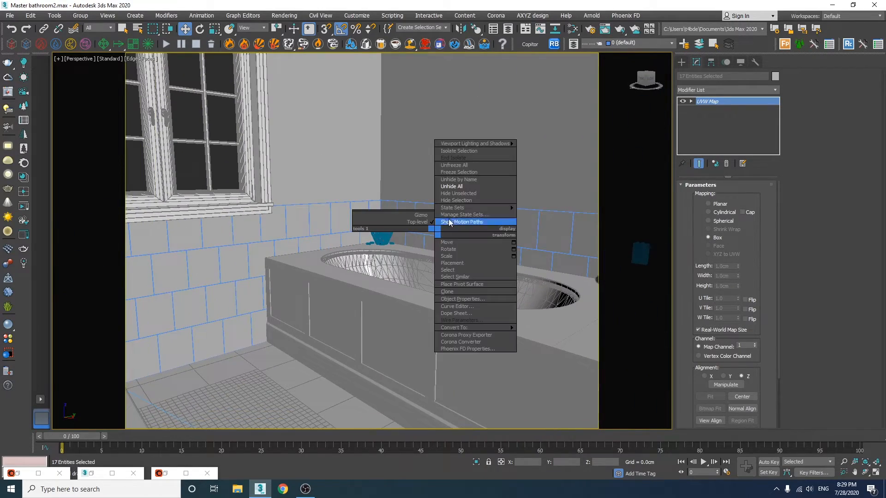
left_click(456, 201)
Select the group of knobs on the vanity's drawers and cabinet doors.
middle_click_drag(456, 201, 322, 270, "alt")
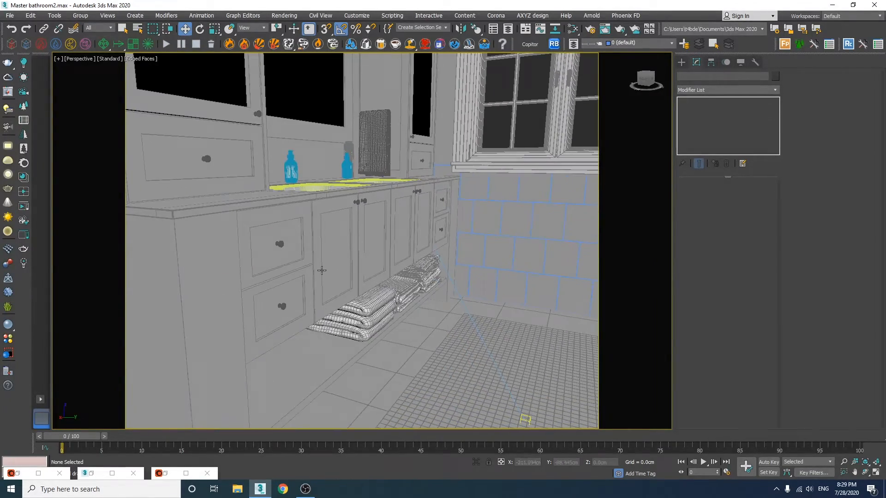
left_click(282, 305)
middle_click_drag(392, 255, 309, 388)
scroll(514, 205, "up", 4)
middle_click_drag(515, 206, 504, 200)
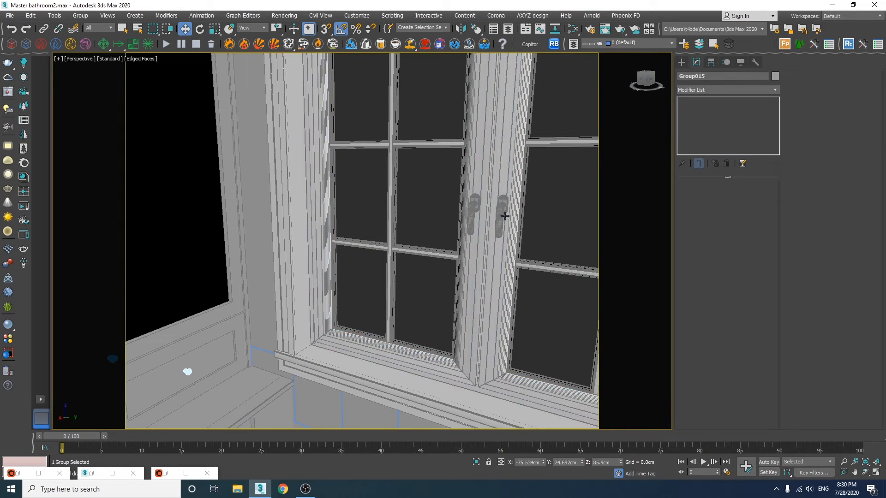
Add both window handles with their base plates to the selection, leaving out the window frames.
left_click(503, 199)
key("ctrl+z")
scroll(504, 199, "up", 3)
left_click(503, 198, "ctrl")
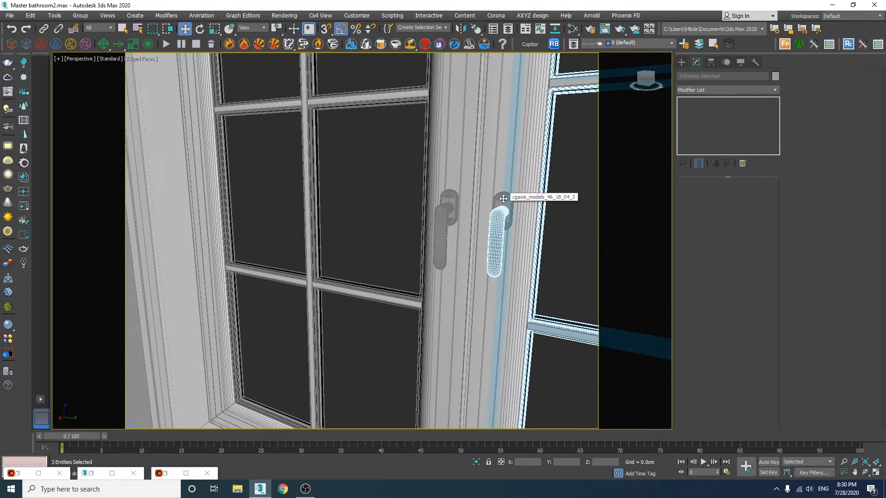
key("ctrl+z")
scroll(499, 198, "up", 2)
key("F3")
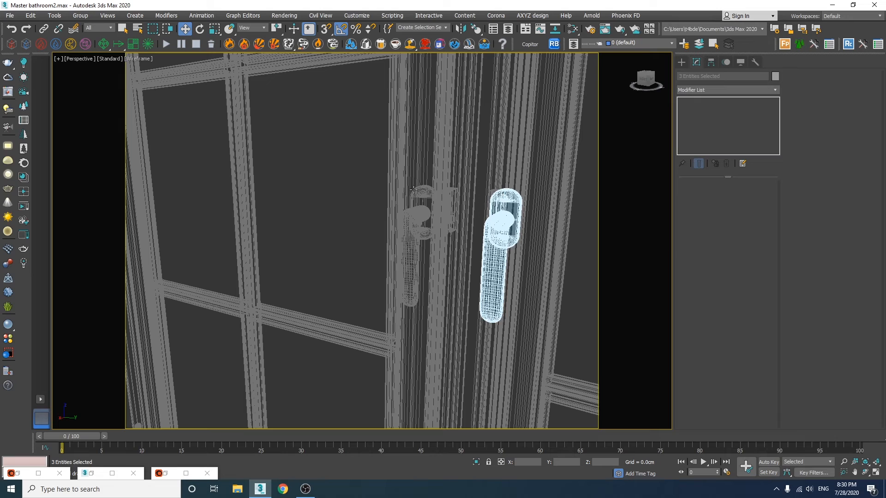
left_click(414, 190, "ctrl")
middle_click_drag(414, 190, 349, 227, "alt")
scroll(420, 221, "up", 5)
key("F3")
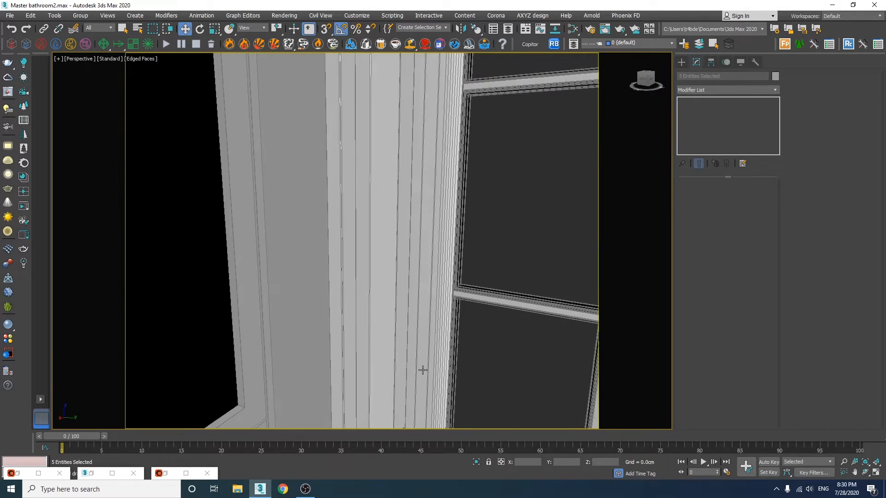
Add the window hinges and the door's handle and lock plate to the selection.
middle_click_drag(423, 370, 504, 248)
scroll(525, 223, "down", 5)
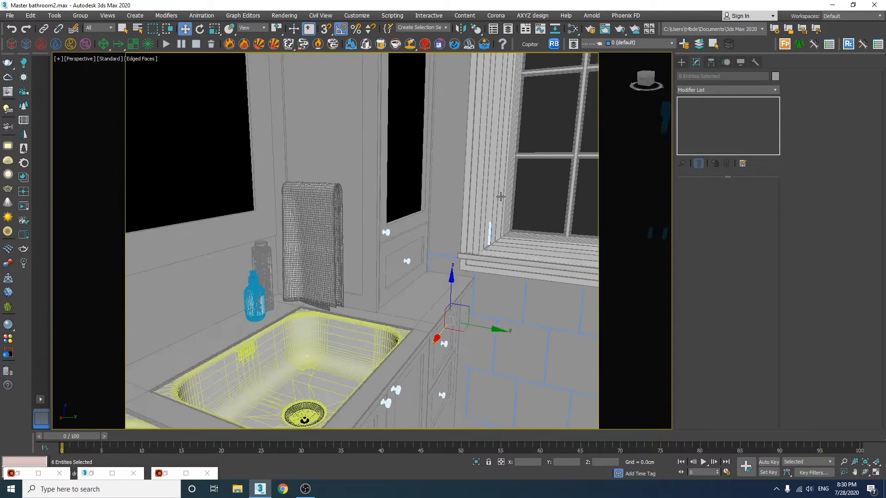
middle_click_drag(520, 162, 258, 217)
middle_click_drag(399, 244, 499, 159)
scroll(499, 158, "up", 8)
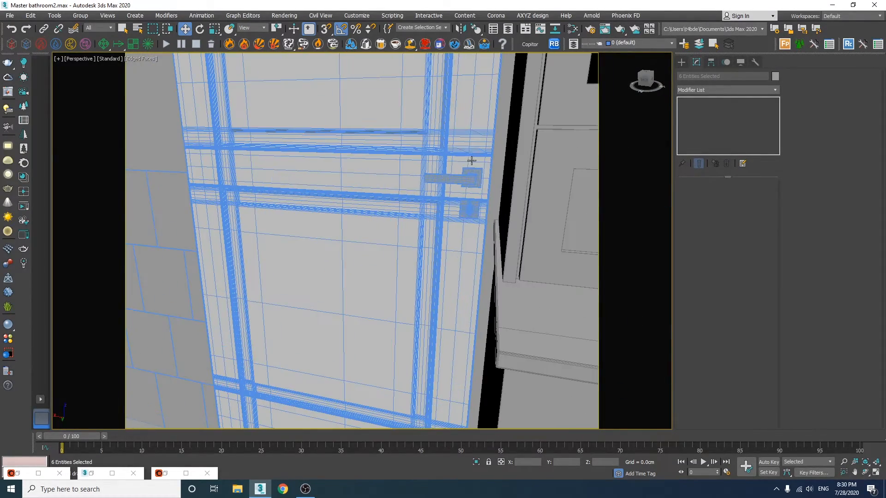
left_click(471, 177, "ctrl")
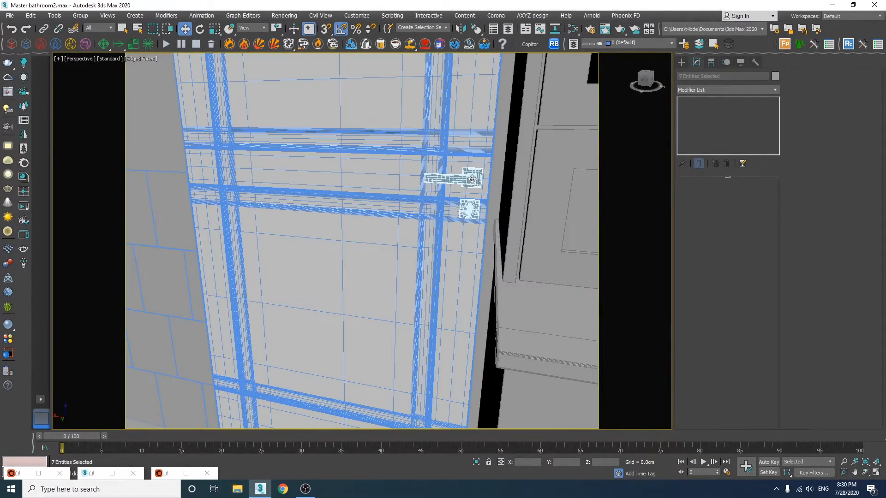
middle_click_drag(471, 178, 455, 205, "alt")
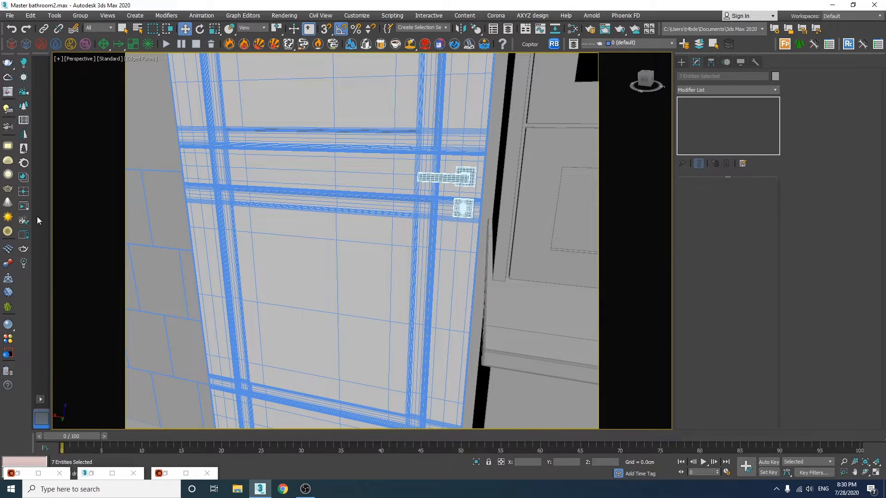
Assign the Gold Rose Fingerprints metal from the Corona Material Library to the selected knobs, handles and hinges.
left_click(23, 177)
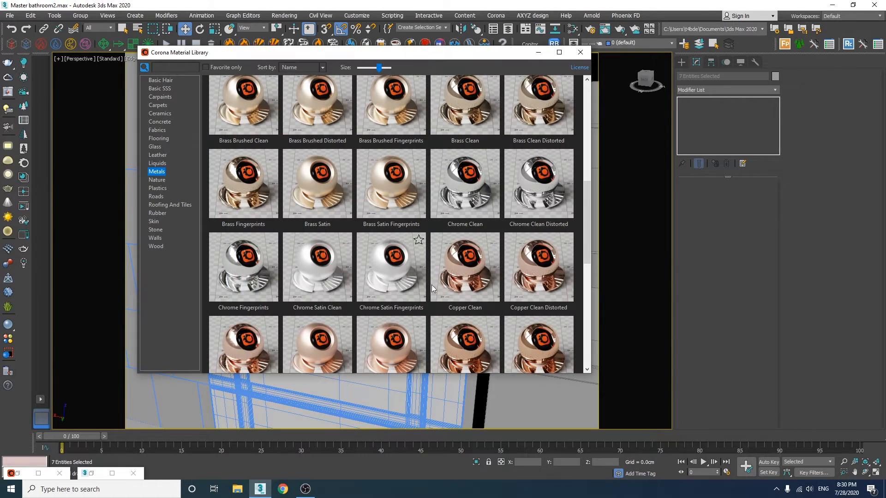
left_click_drag(586, 205, 588, 253)
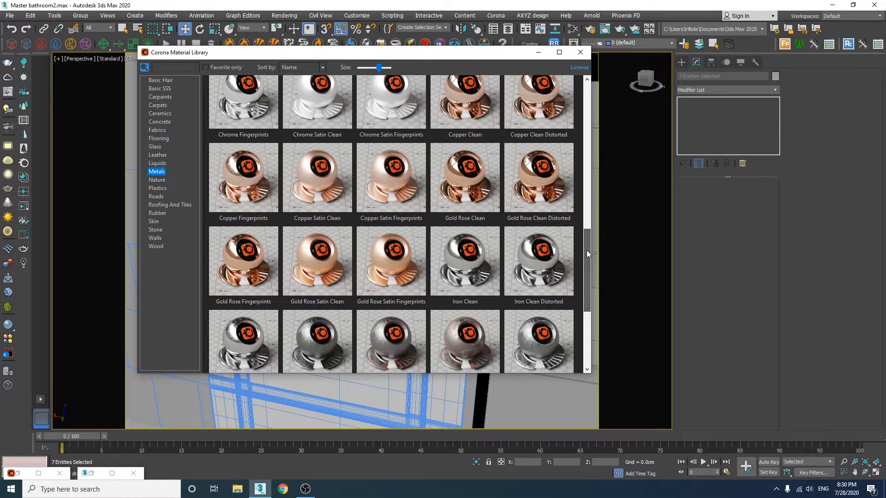
right_click(245, 275)
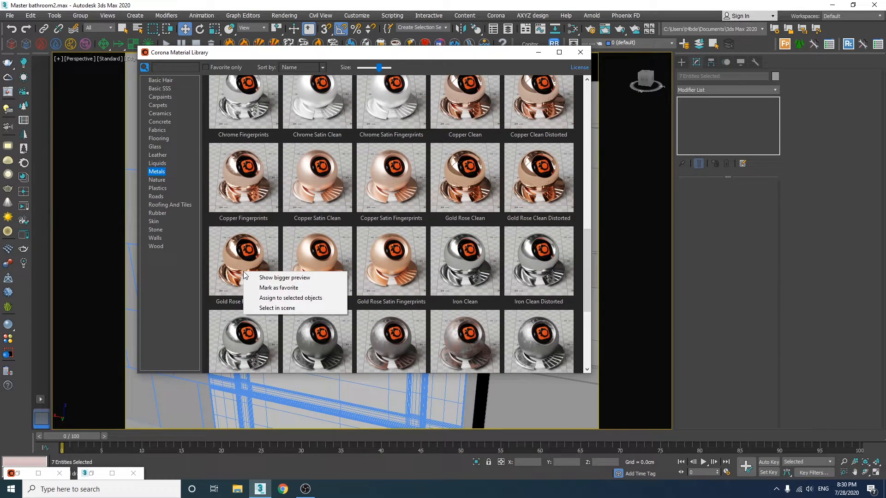
left_click(256, 298)
Add a UVW Map modifier with Box mapping and Real-World Map Size to the gold rose hardware.
left_click(685, 90)
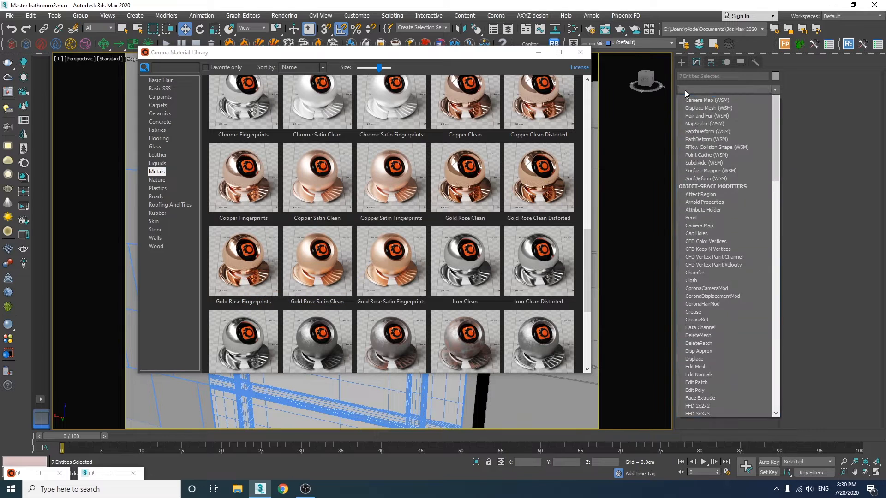
type("uvw")
key("Return")
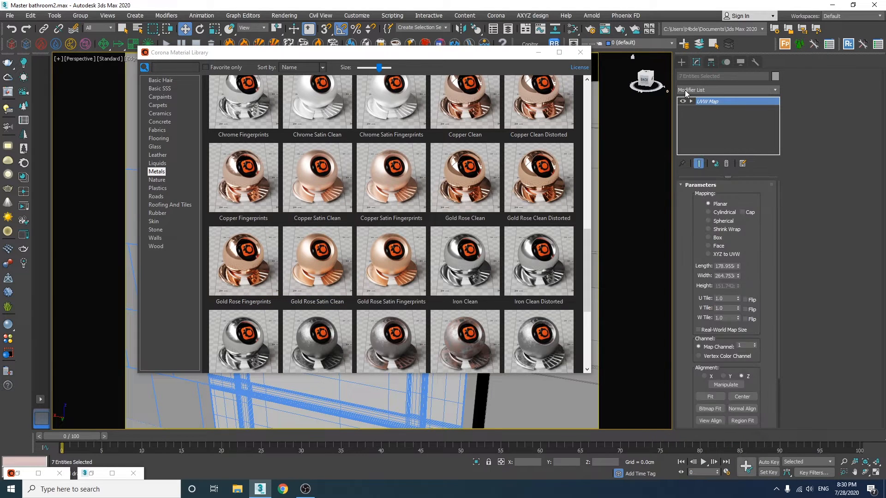
left_click(710, 238)
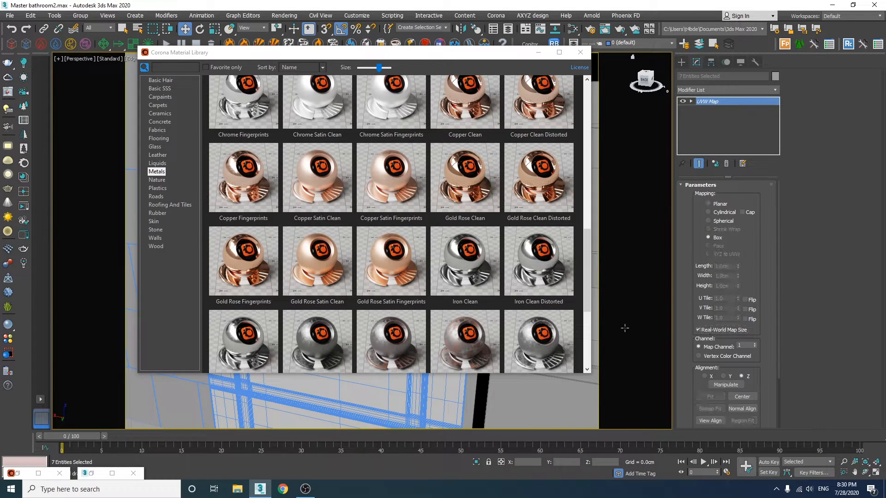
Minimize the material library and hide the gold rose knobs, handles and hinges.
left_click_drag(490, 55, 441, 159)
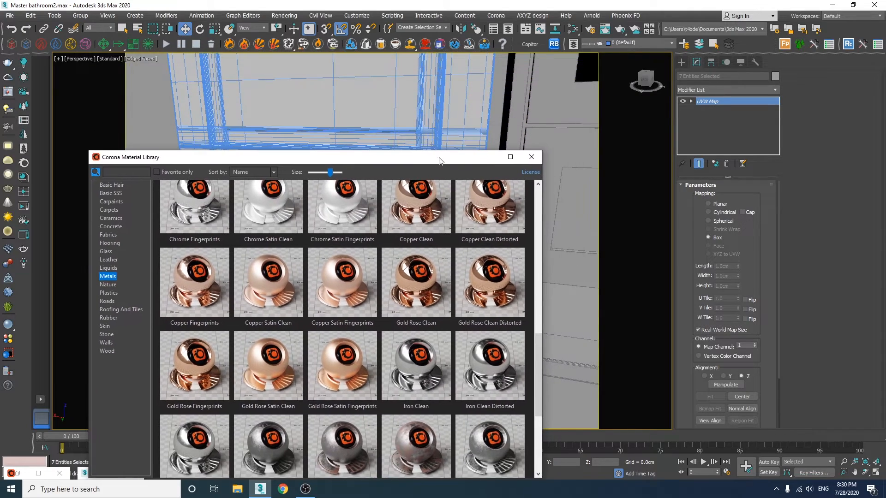
left_click(490, 158)
right_click(479, 199)
left_click(489, 193)
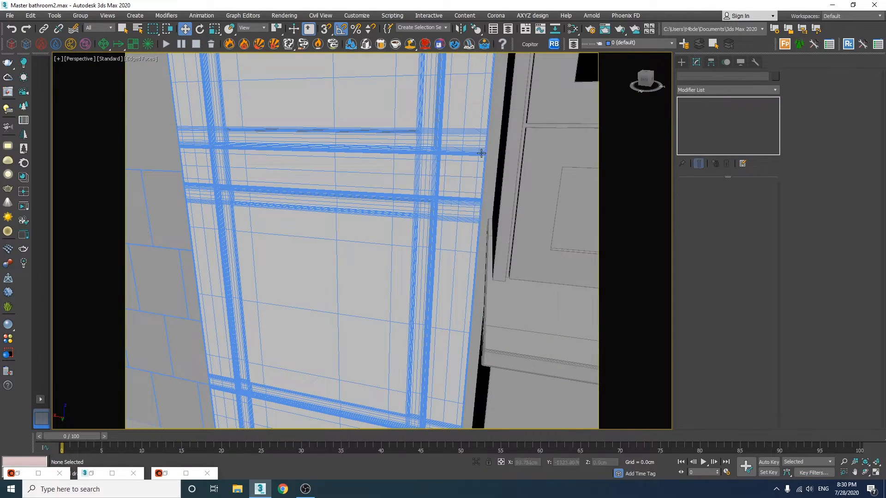
Select the vanity countertop, the wall tiles and the bathtub surround together, leaving the floor out of the selection.
scroll(504, 218, "up", 3)
scroll(504, 218, "down", 5)
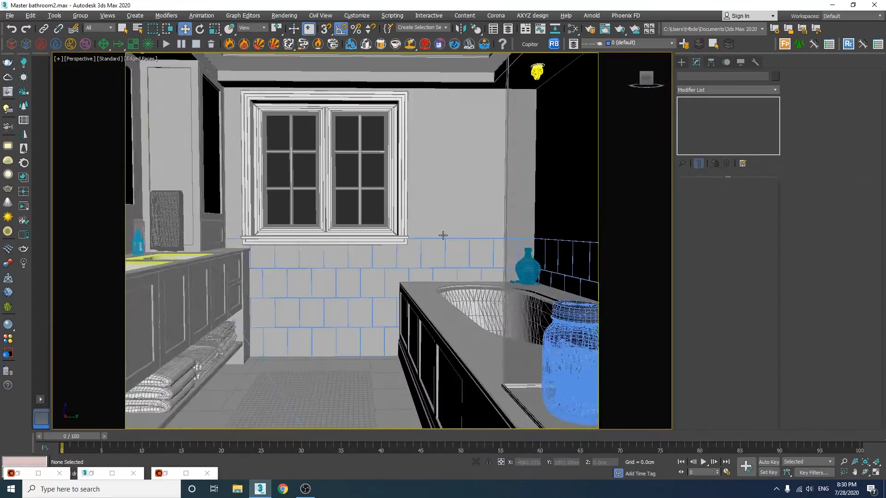
middle_click_drag(314, 152, 375, 189)
left_click(238, 348)
middle_click_drag(323, 231, 340, 276, "alt")
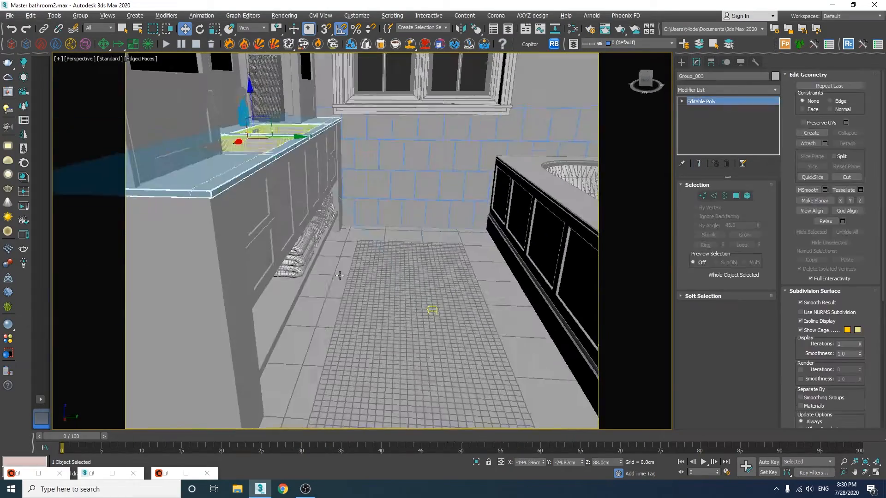
left_click(340, 276, "ctrl")
left_click(550, 241, "ctrl")
middle_click_drag(523, 202, 508, 245)
left_click(484, 212, "ctrl")
middle_click_drag(485, 212, 65, 202, "alt")
left_click(348, 162, "ctrl")
left_click(428, 206, "ctrl")
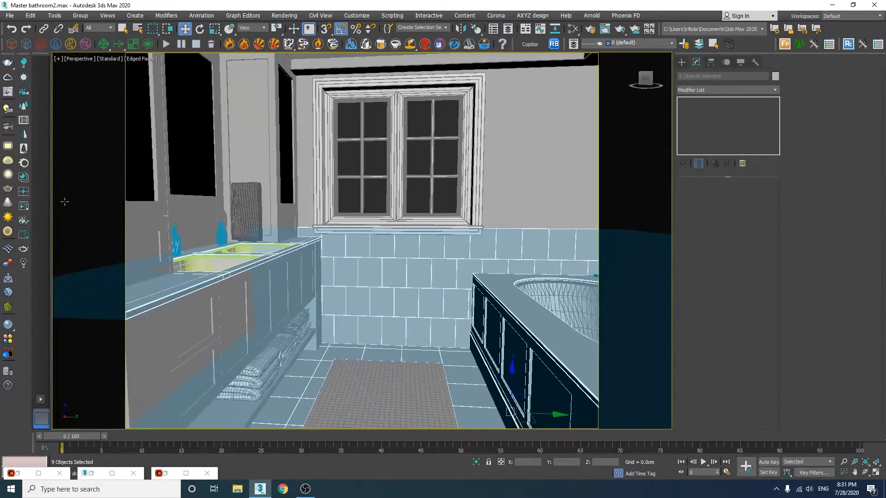
left_click(572, 29)
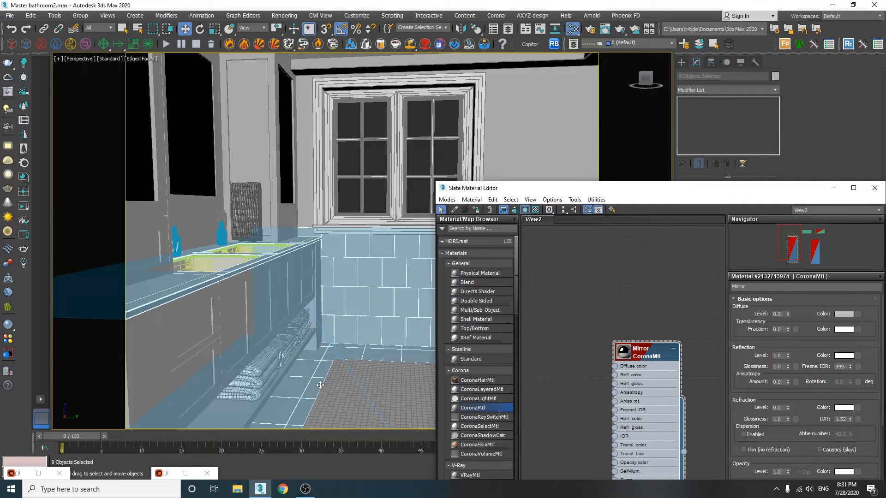
left_click(305, 376, "alt")
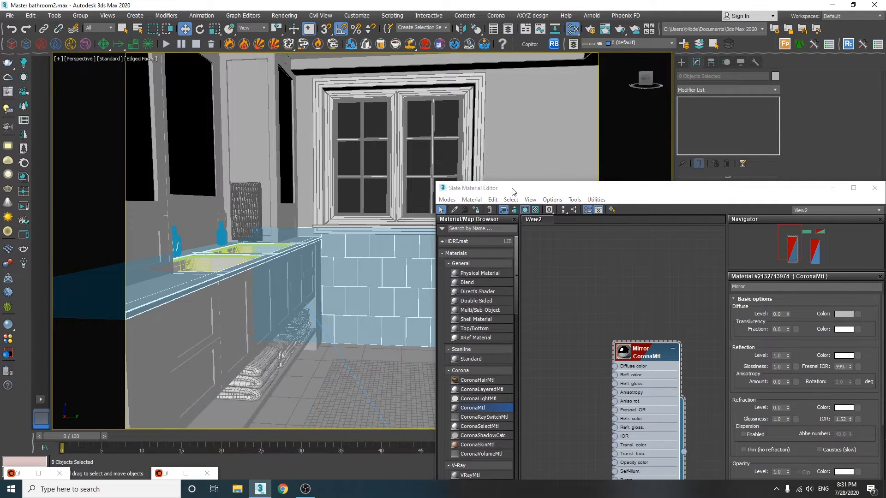
Create a new CoronaMtl beside the Mirror material and show its parameters with an enlarged preview.
left_click_drag(482, 194, 334, 14)
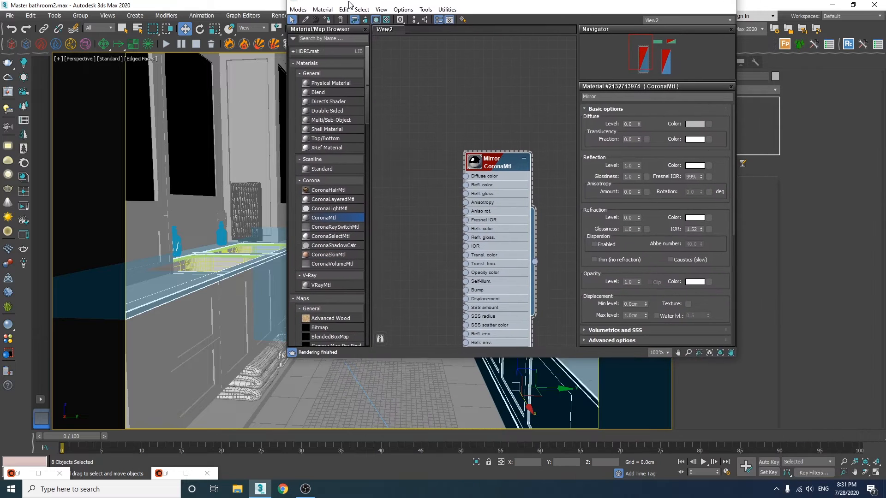
middle_click_drag(437, 250, 496, 253)
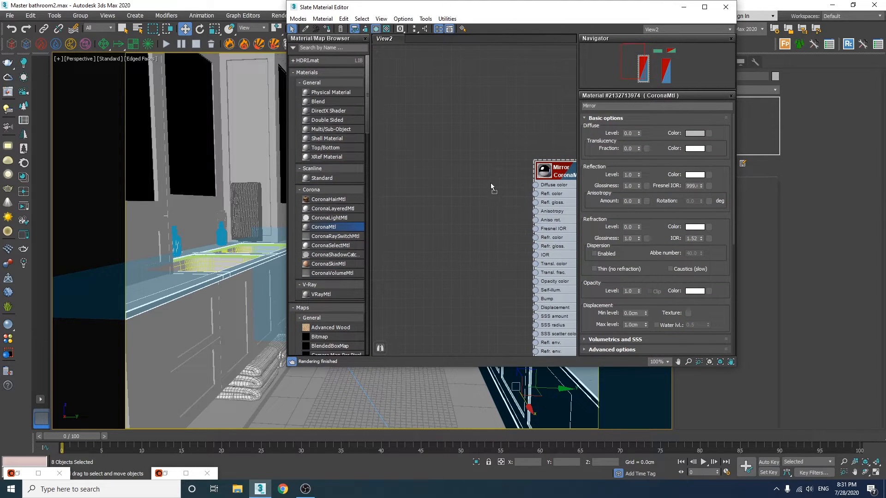
left_click_drag(491, 182, 457, 152)
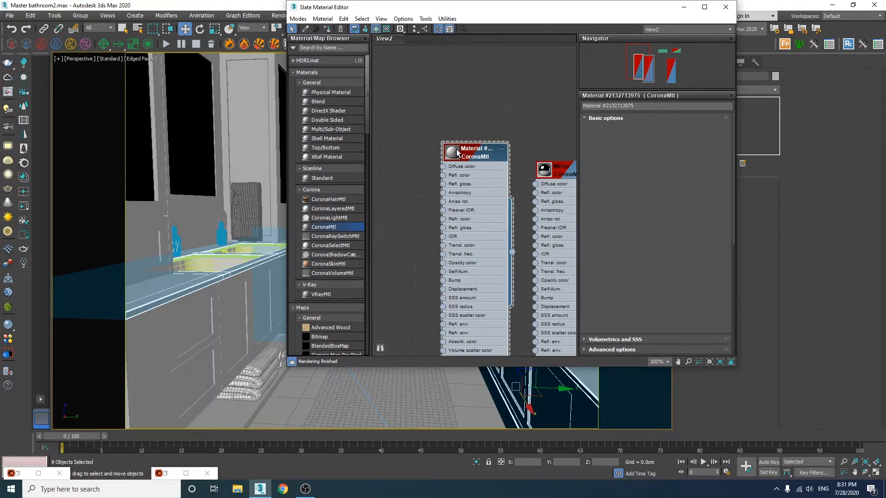
double_click(452, 153)
middle_click_drag(449, 191, 482, 218)
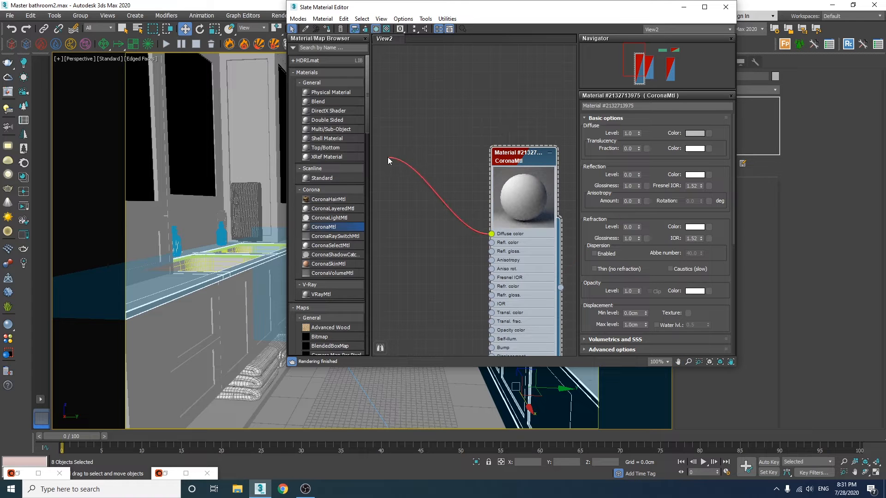
Add a Bitmap map to the new material's diffuse color and browse to the Assets folder of Lesson 9th - Master bathroom.
left_click_drag(388, 158, 387, 156)
mouse_move(398, 173)
mouse_move(482, 172)
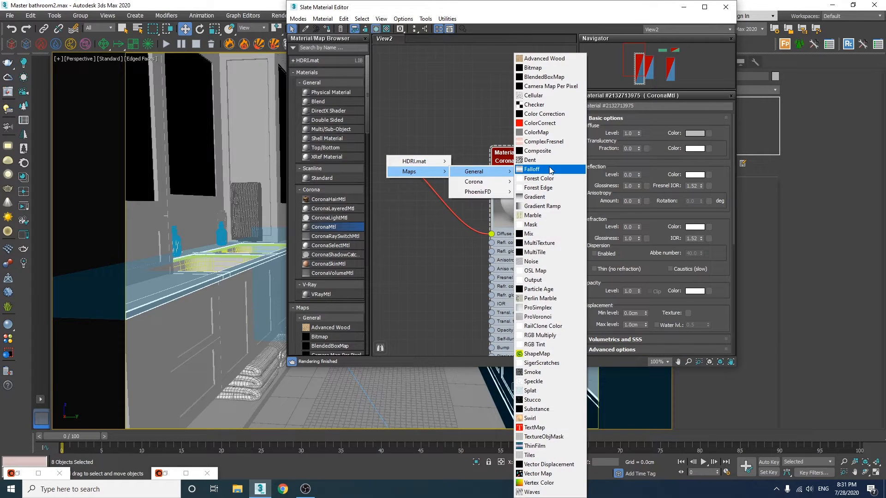
left_click(533, 67)
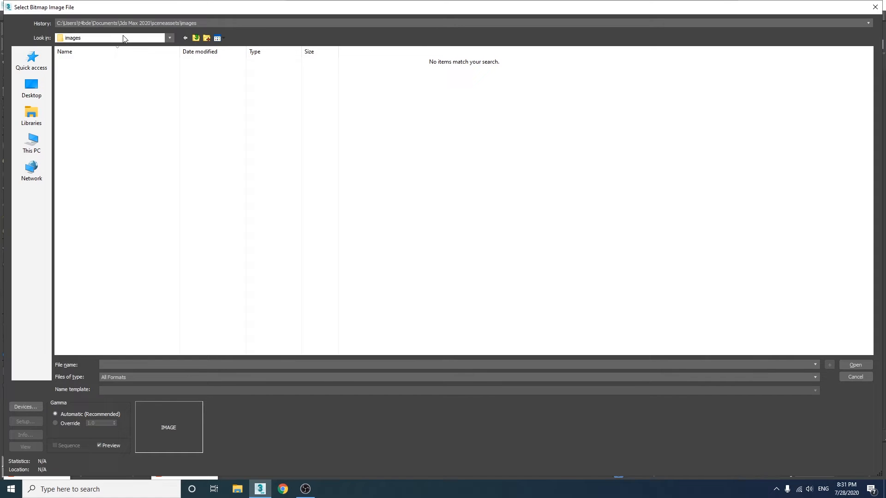
left_click(124, 39)
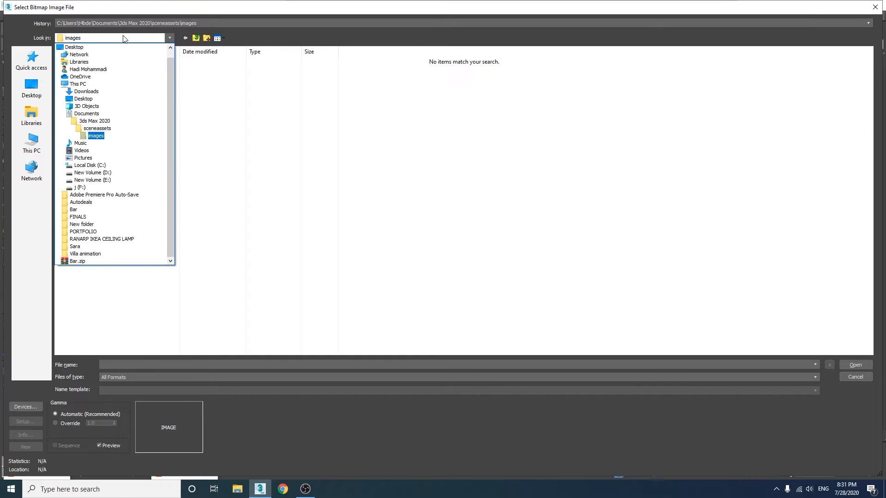
left_click(120, 23)
left_click(120, 29)
left_click(196, 38)
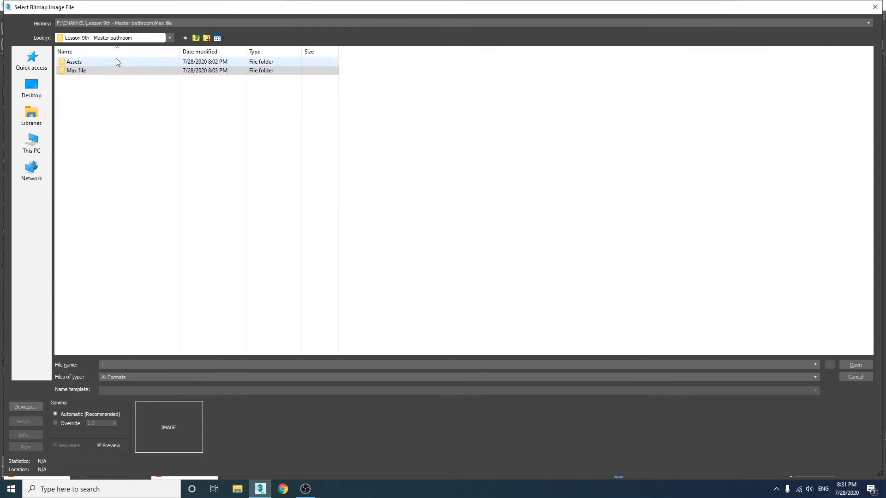
double_click(115, 60)
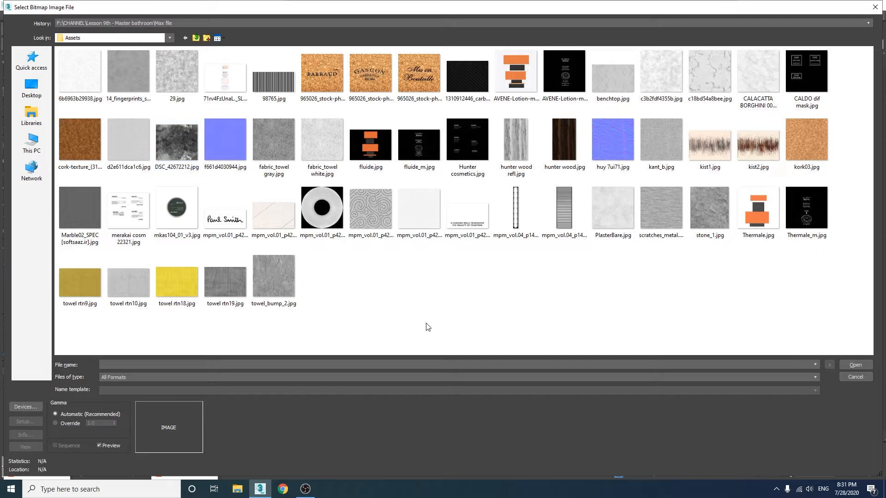
Preview the benchtop.jpg marble texture in the image viewer, close the preview and load it as the bitmap.
right_click(603, 84)
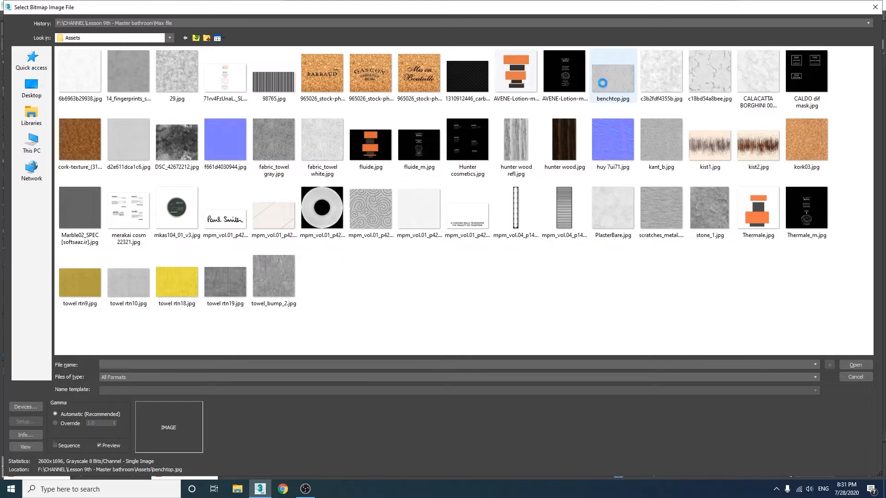
left_click(618, 107)
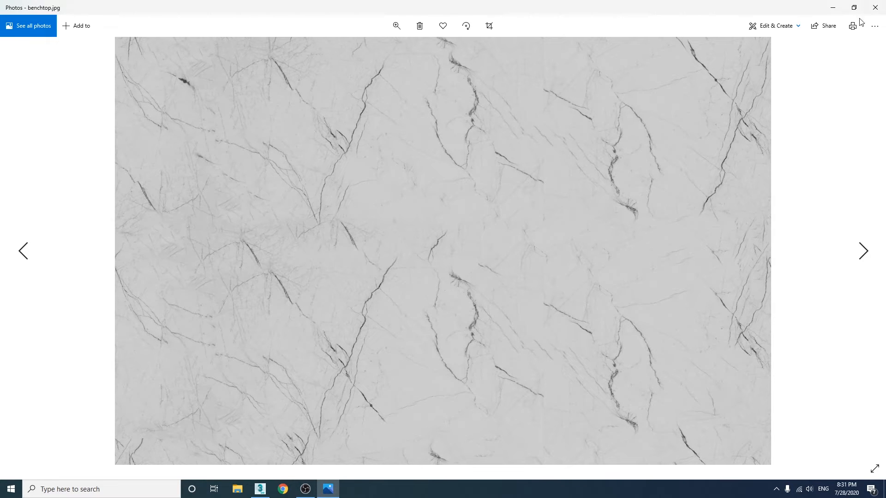
left_click(876, 8)
double_click(606, 79)
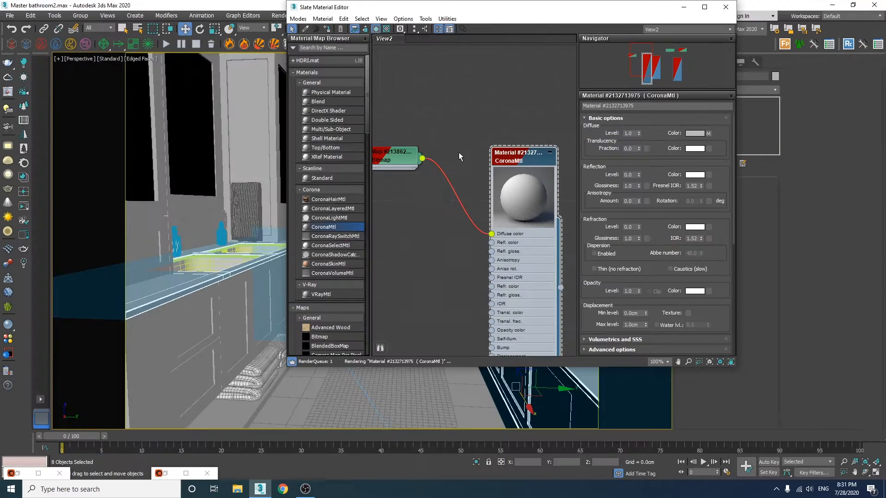
Enable real-world scale on the benchtop bitmap and set its size to 150 cm.
left_click_drag(393, 156, 411, 175)
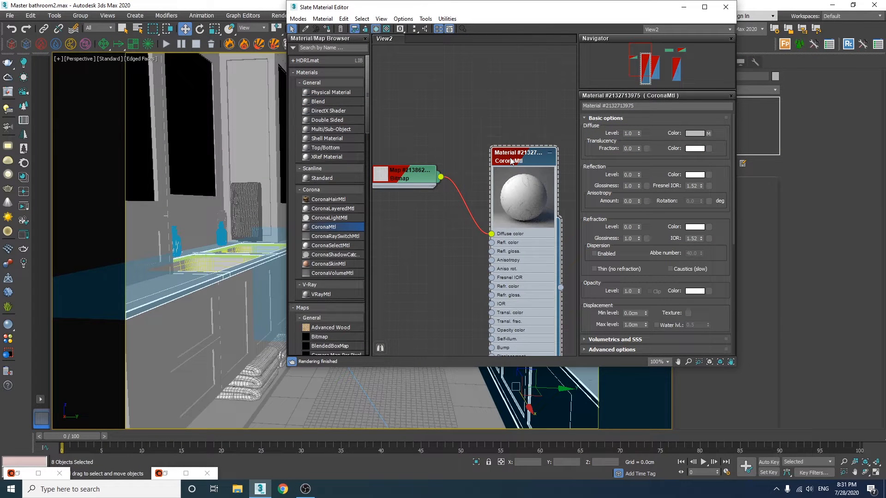
left_click(414, 176)
double_click(414, 175)
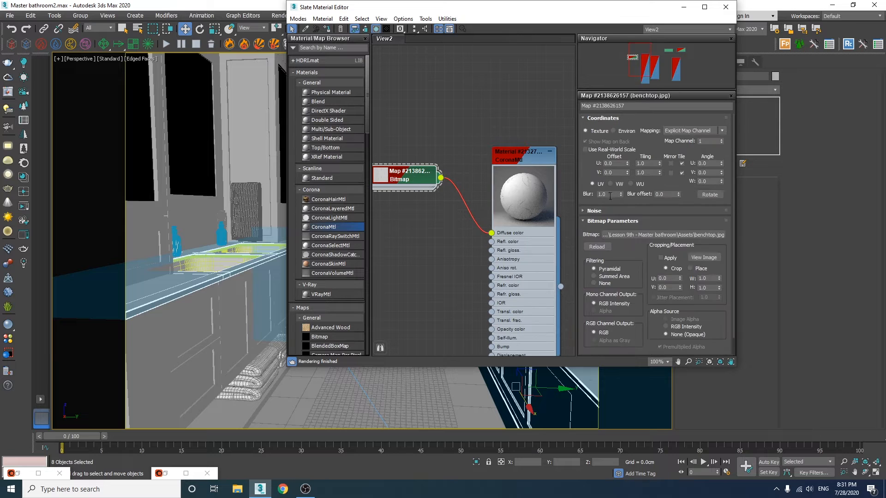
left_click(602, 150)
type("150")
left_click(643, 173)
type("15")
Set the marble material's reflection level to 1.0 and assign it to the selected countertop, tiles and bathtub surround.
left_click(517, 162)
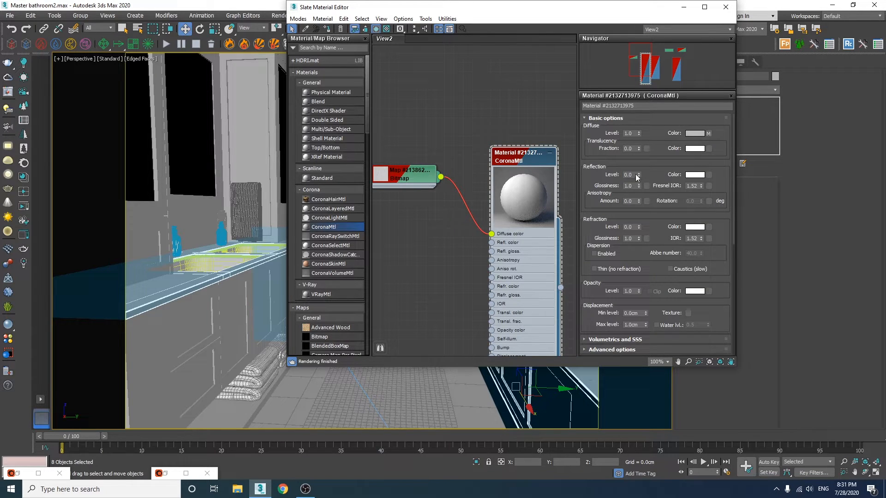
left_click_drag(639, 173, 634, 74)
left_click_drag(441, 12, 549, 334)
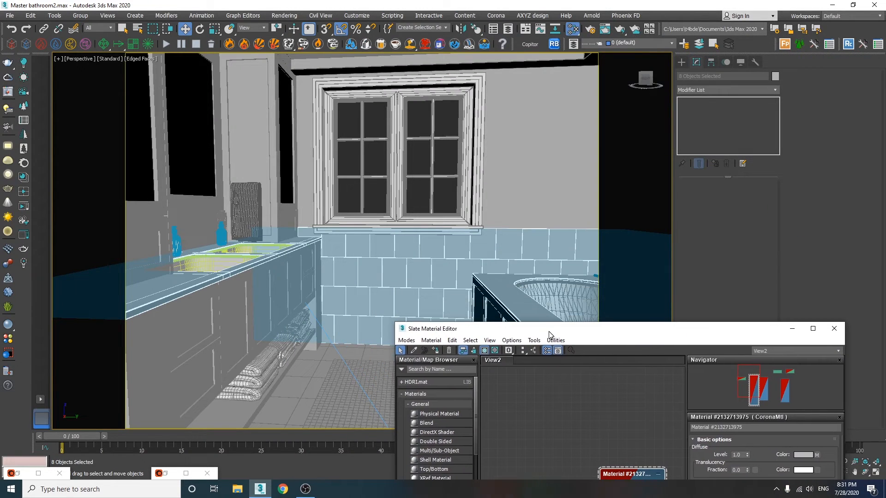
left_click(435, 351)
Add a UVW Map modifier with Box mapping and Real-World Map Size to the selected marble objects.
middle_click_drag(377, 248, 466, 252, "alt")
left_click(690, 91)
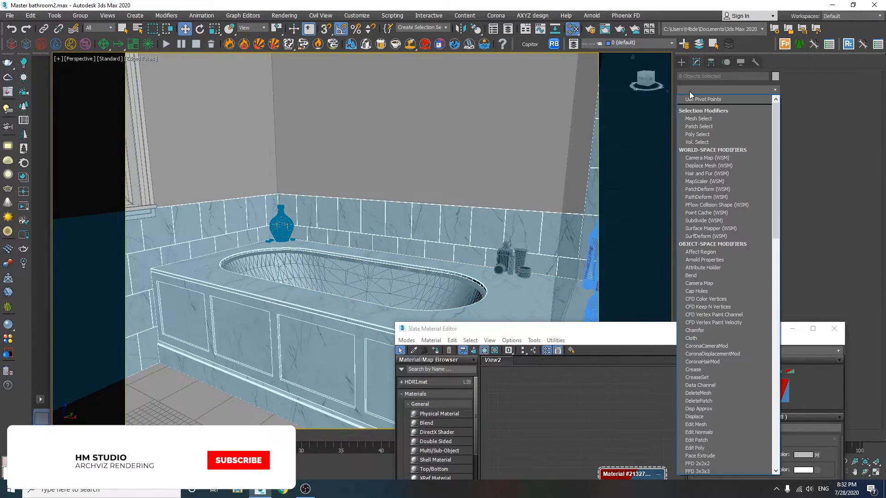
type("uvw")
key("Return")
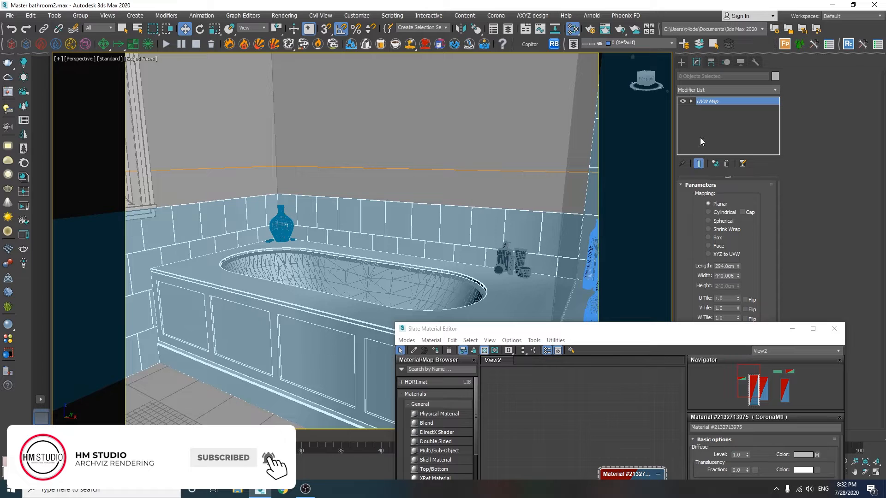
left_click_drag(619, 329, 334, 354)
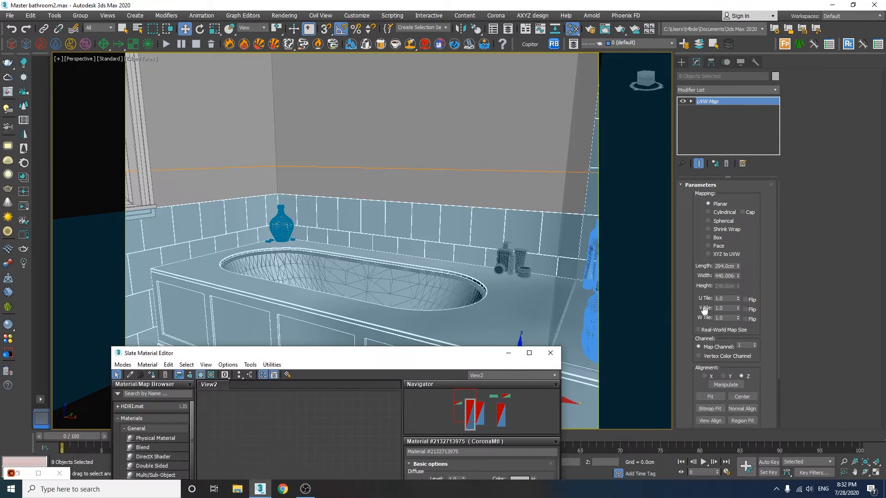
left_click(706, 328)
left_click(710, 237)
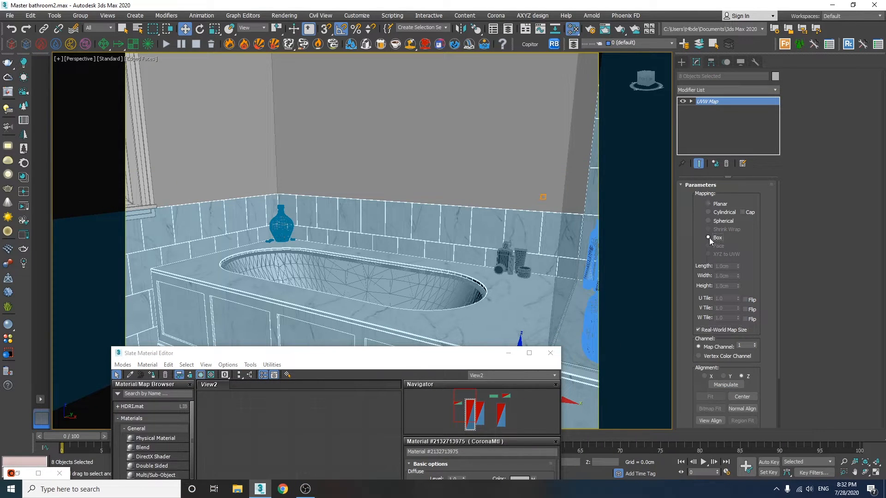
Check the marble on the wall tiles under the window and add a CoronaUvwRandomizer map beside the benchtop bitmap.
middle_click_drag(295, 321, 353, 225, "alt")
scroll(454, 239, "up", 8)
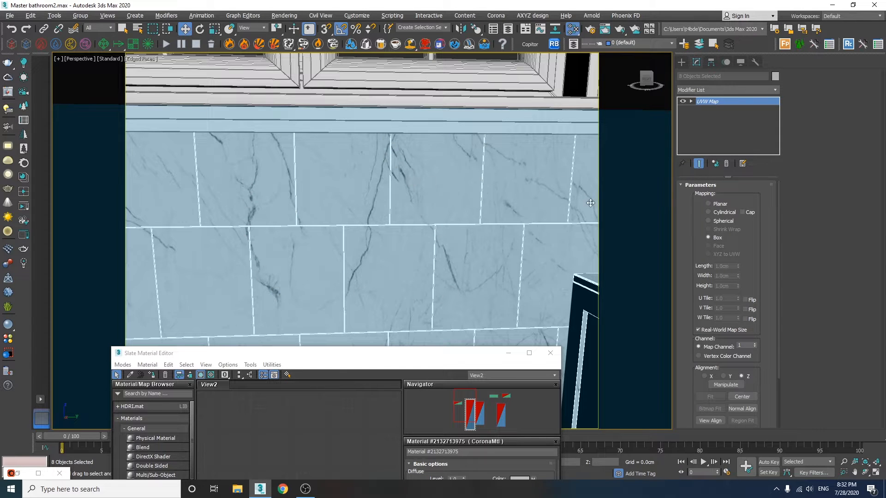
scroll(432, 227, "down", 8)
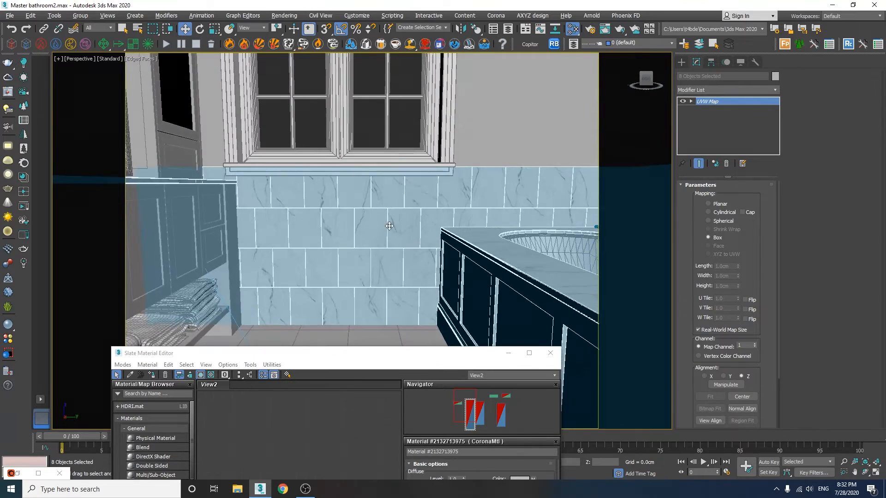
middle_click_drag(341, 216, 351, 252)
left_click_drag(286, 353, 396, 79)
middle_click_drag(346, 263, 434, 235)
left_click_drag(426, 223, 380, 215)
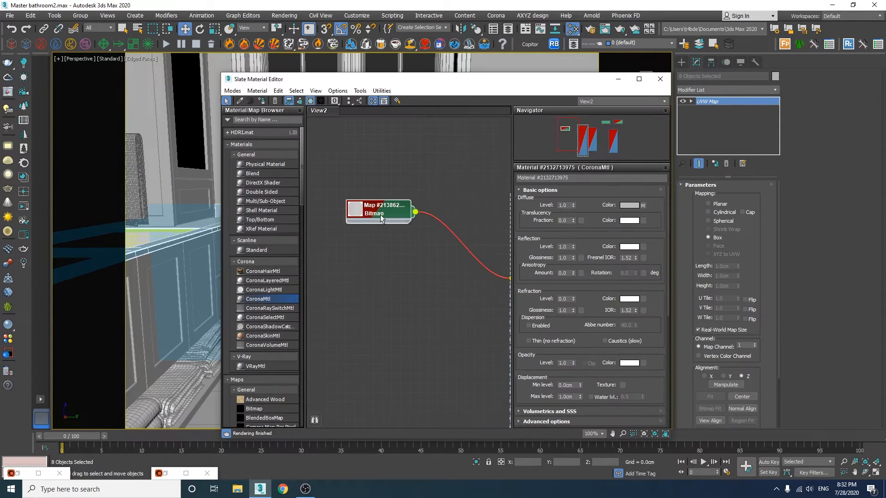
scroll(265, 320, "down", 15)
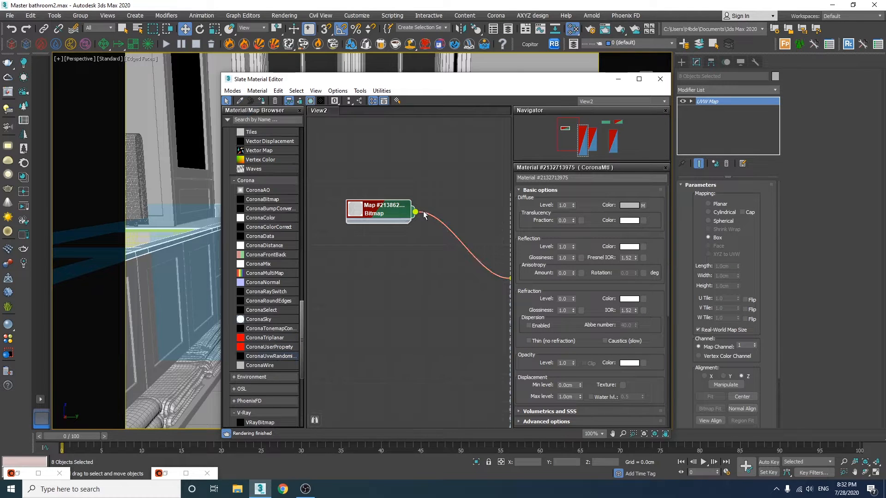
left_click_drag(455, 268, 455, 269)
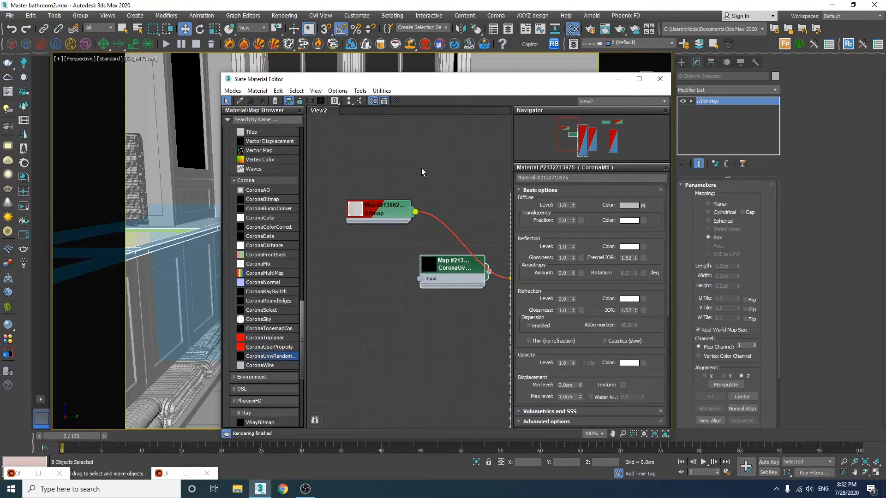
Start an interactive Corona render of the tiled wall under the window and arrange it beside the material editor.
left_click_drag(420, 85, 395, 345)
scroll(362, 277, "up", 5)
scroll(380, 251, "down", 2)
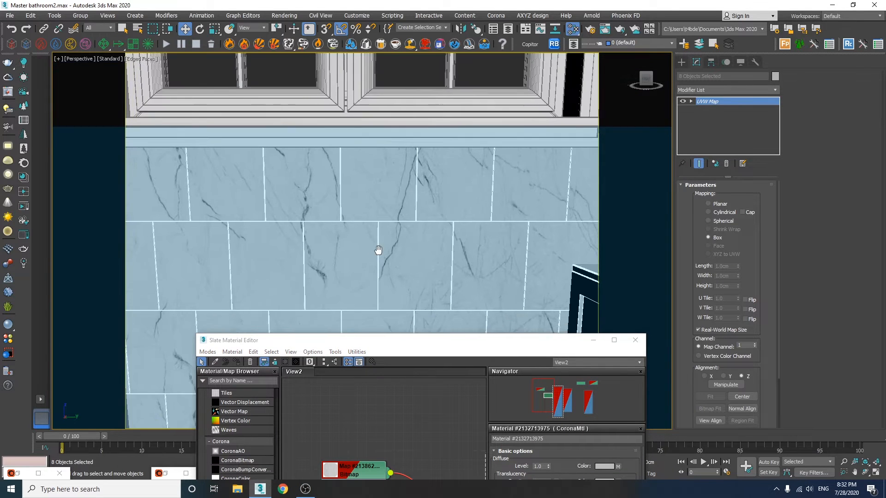
left_click(25, 206)
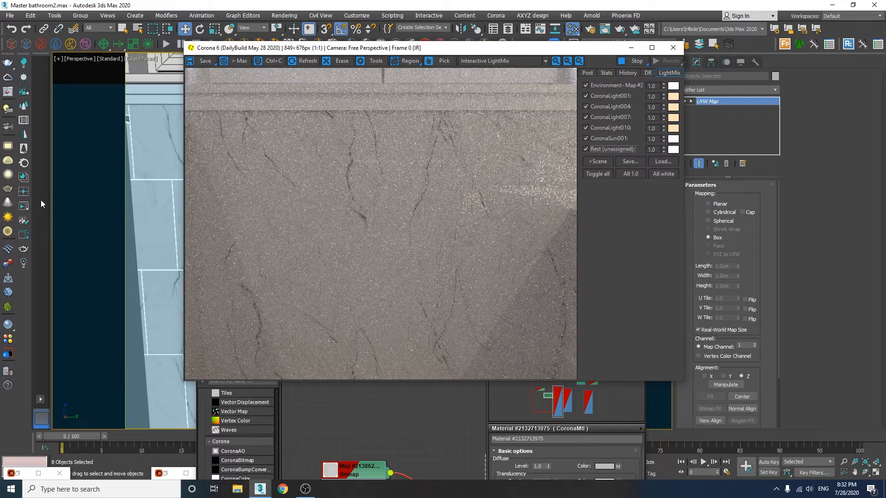
left_click_drag(350, 48, 160, 20)
left_click_drag(507, 344, 717, 96)
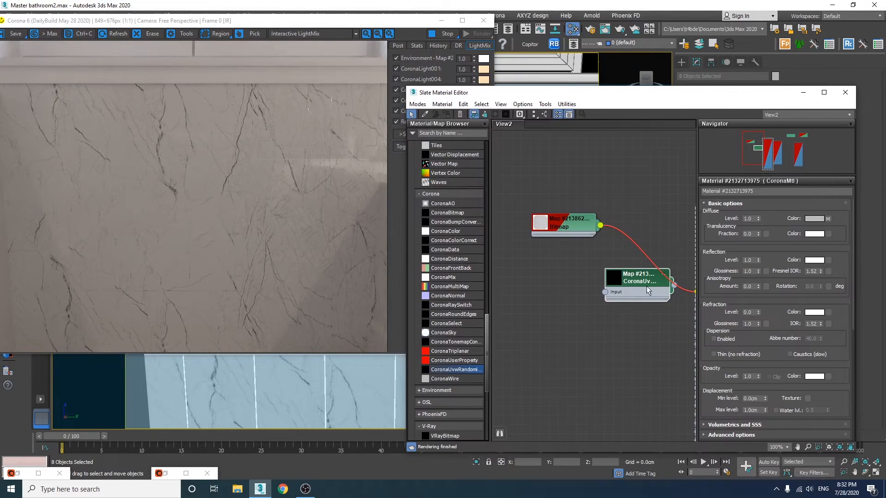
Route the benchtop bitmap through the CoronaUvwRandomizer into the material's diffuse color and show the randomizer's parameters.
left_click_drag(606, 291, 646, 251)
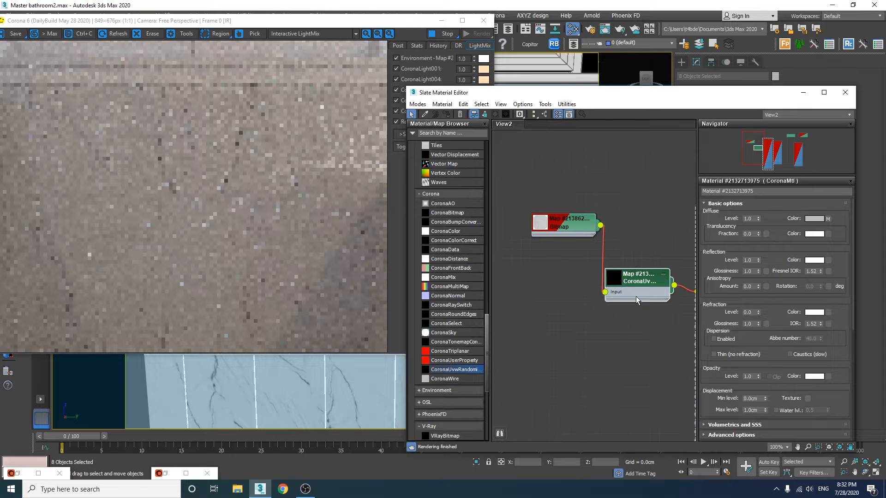
middle_click_drag(641, 313, 571, 297)
left_click(567, 270)
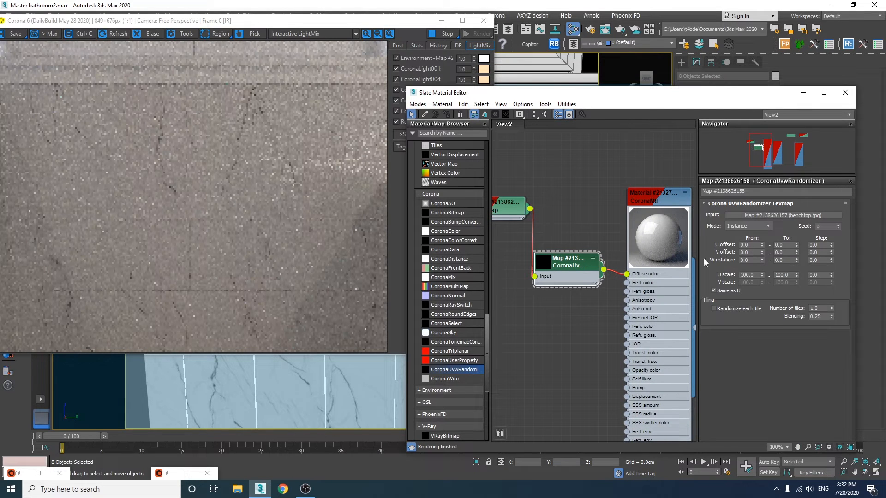
Set the CoronaUvwRandomizer's mode to Mesh Element and select the wall tiles under the window.
left_click(733, 229)
left_click(746, 271)
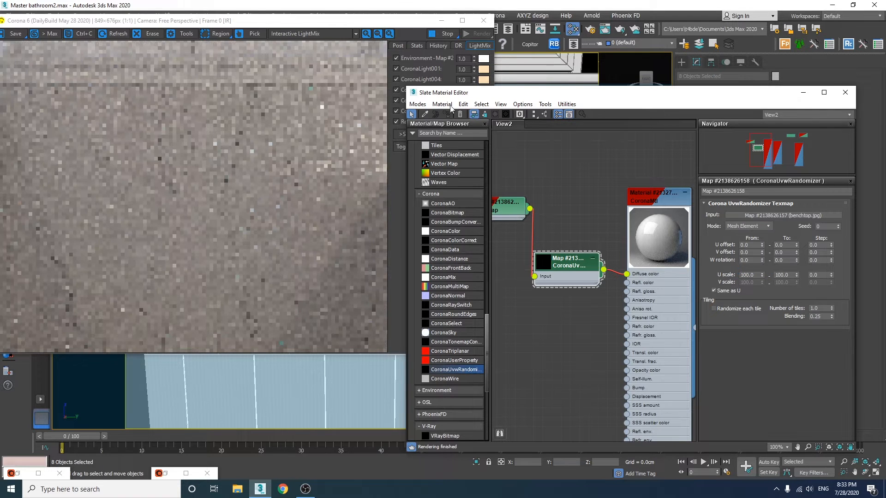
left_click_drag(343, 24, 321, 394)
left_click(220, 203)
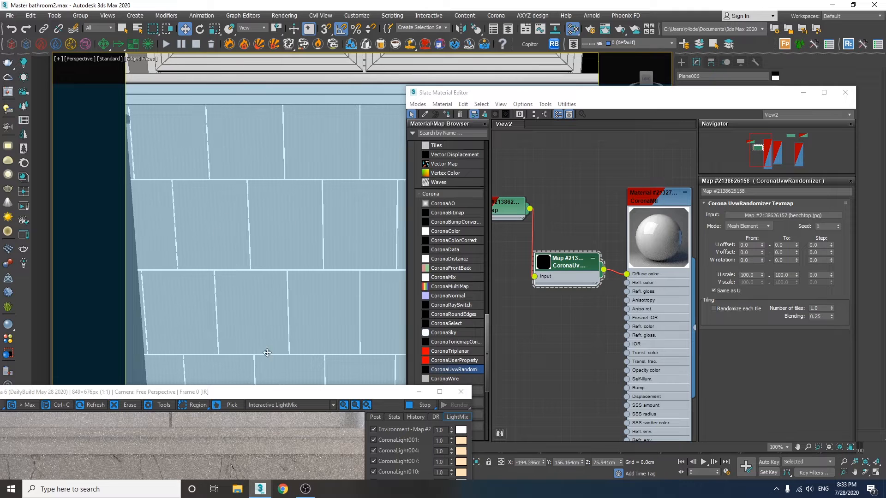
left_click_drag(274, 391, 359, 104)
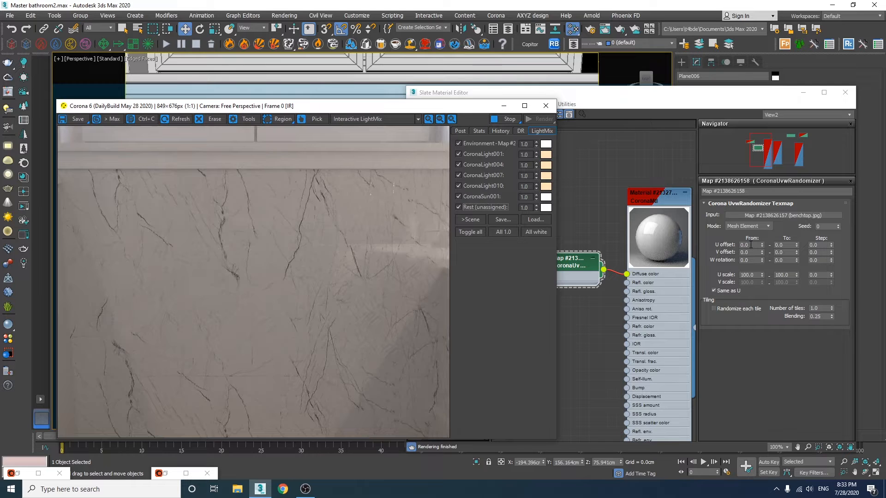
Set the randomizer's upper limits for U offset and V offset to 1.0 each.
left_click(752, 244)
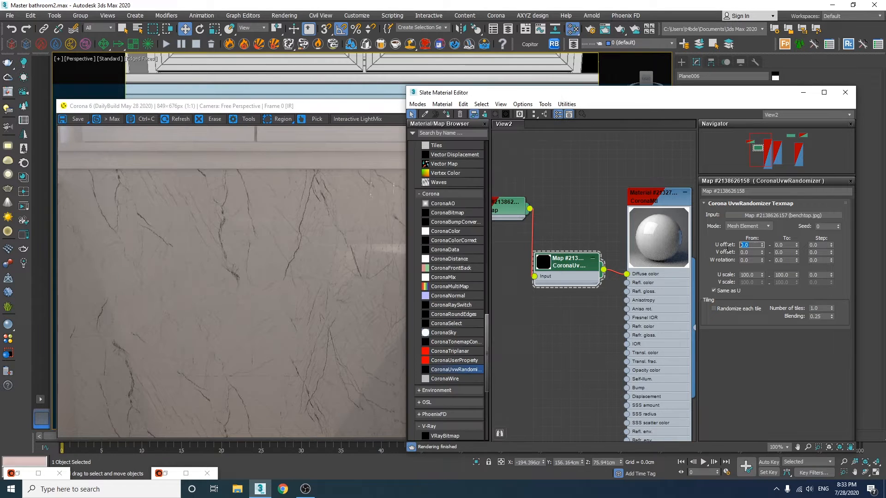
key("Tab")
type("1")
key("Return")
left_click(743, 252)
key("Tab")
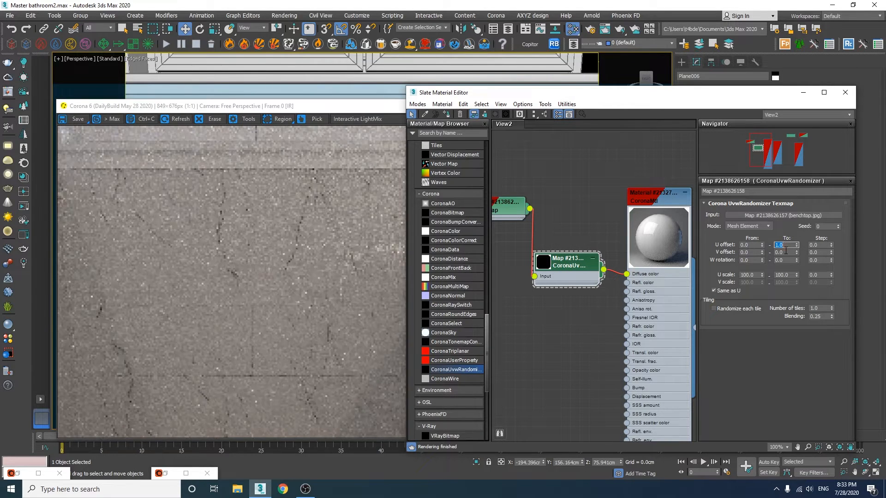
type("1")
key("Return")
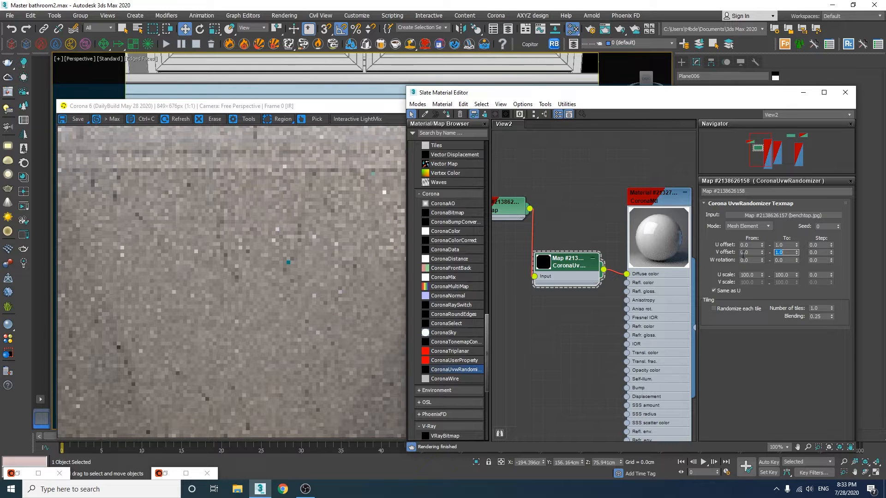
Set the randomizer's U offset and V offset steps to 0.25.
left_click(788, 246)
key("Tab")
left_click_drag(827, 254, 767, 261)
type(".25")
key("Return")
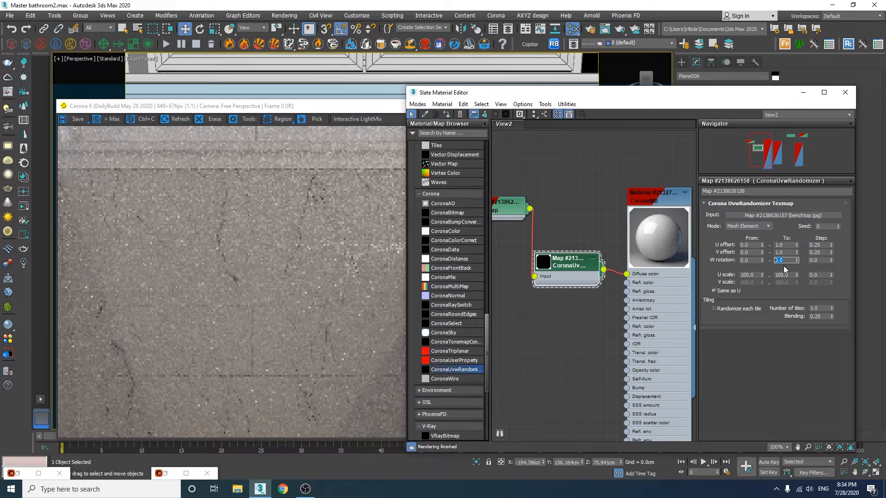
Let the randomizer's W rotation range up to 360 in steps of 45.
type("360")
key("Tab")
type("45")
key("Return")
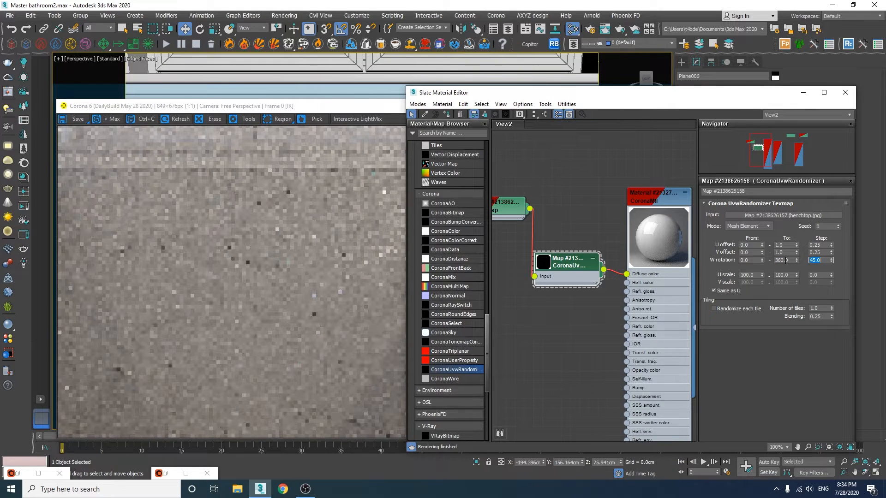
left_click(297, 276)
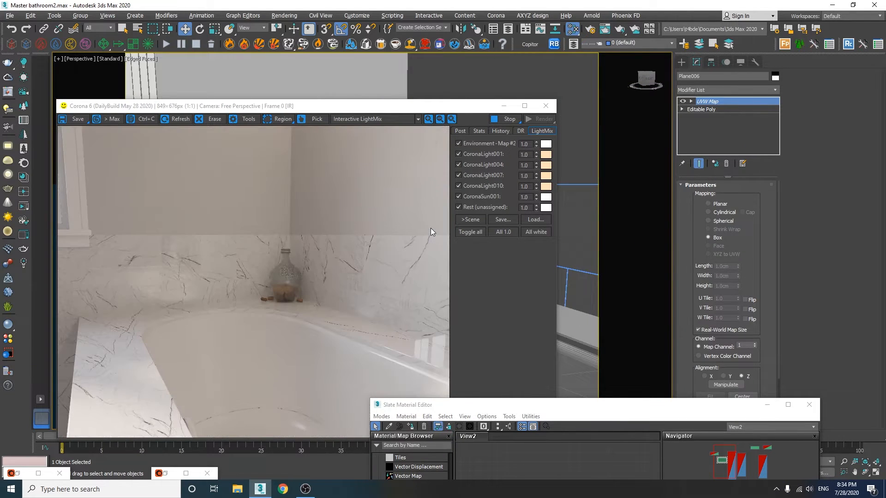
Select the large floor tiles and assign them Marble White from the Stone category of the Corona Material Library.
left_click_drag(389, 108, 756, 115)
scroll(305, 337, "down", 3)
middle_click_drag(305, 342, 277, 272)
left_click(392, 259)
left_click_drag(509, 113, 512, 338)
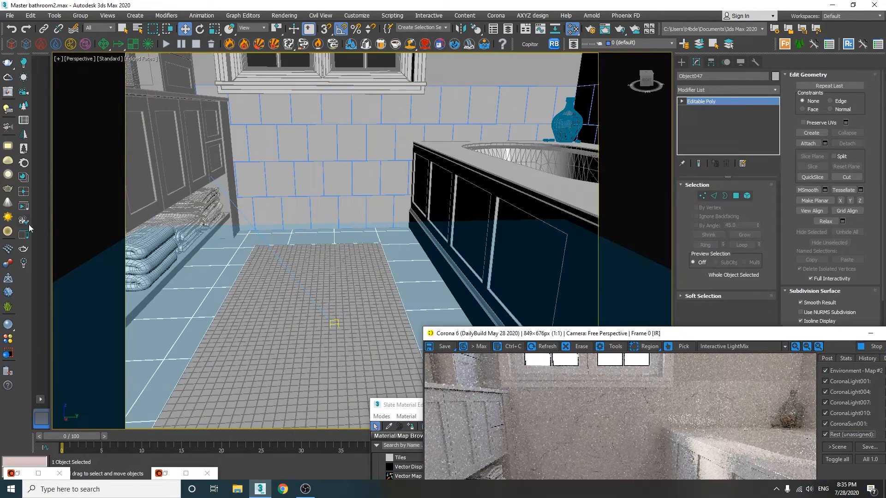
left_click(23, 192)
left_click(109, 334)
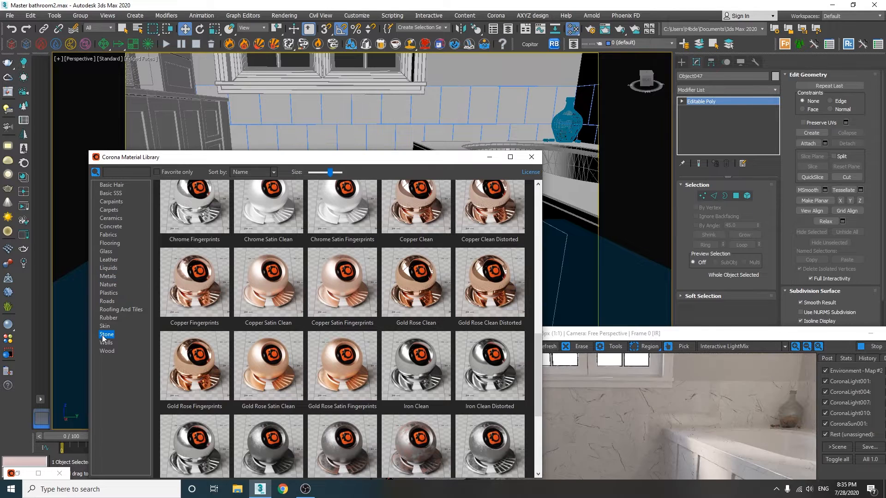
right_click(355, 294)
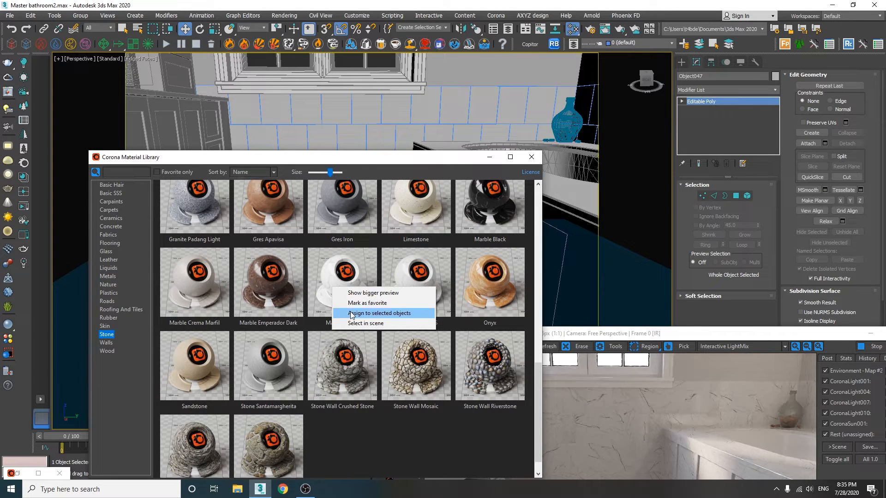
left_click(360, 313)
left_click_drag(368, 162, 200, 415)
Add a UVW Map modifier to the floor tiles with Box mapping and Real-World Map Size.
left_click(697, 90)
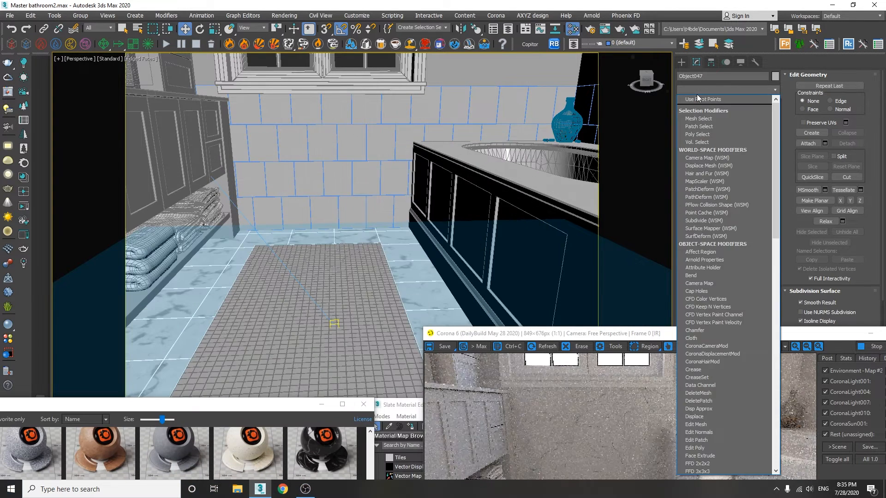
key("u")
key("Return")
left_click_drag(713, 334, 303, 323)
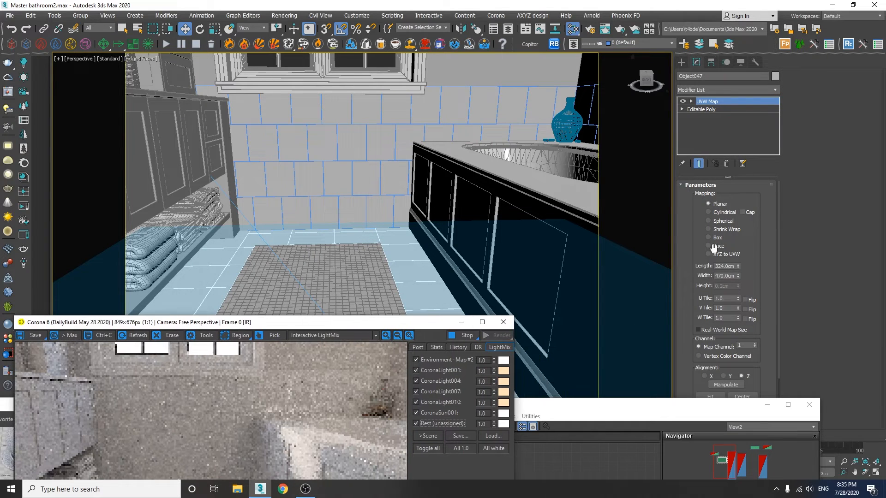
left_click(708, 238)
left_click(699, 329)
Bring the floor's Marble White material into the material editor and show its parameters.
left_click_drag(646, 404, 636, 68)
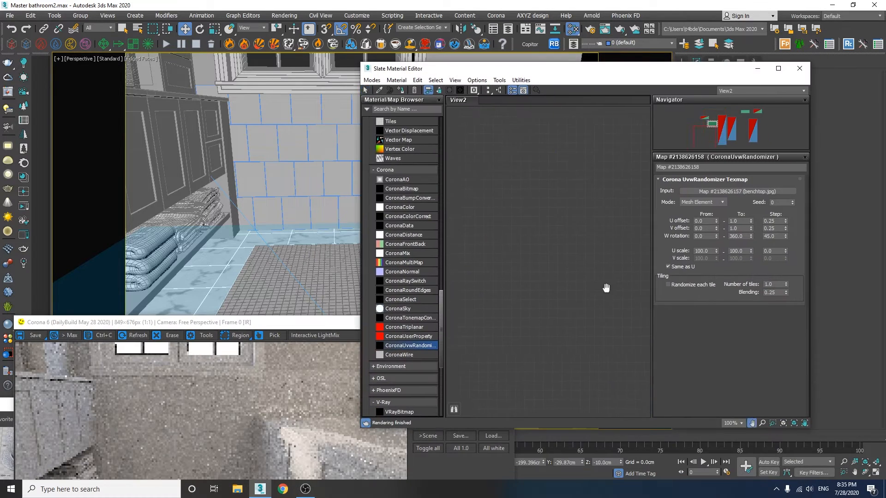
middle_click_drag(605, 289, 607, 258)
left_click_drag(561, 207, 465, 201)
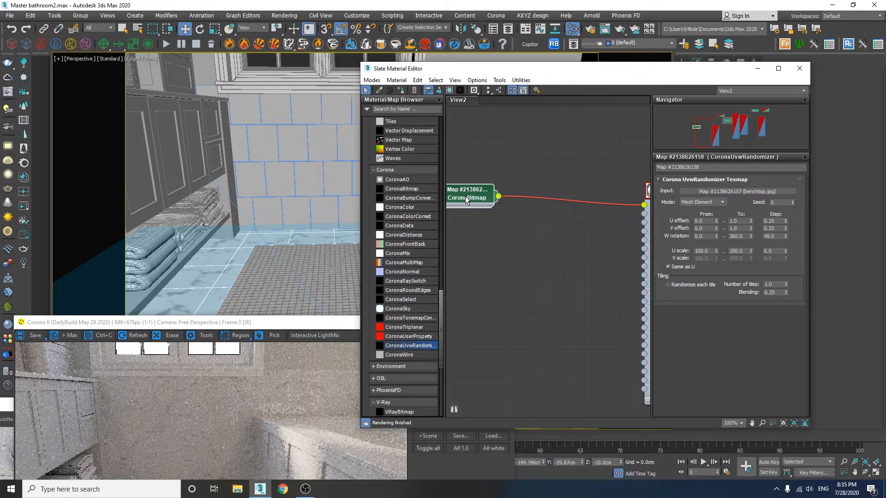
left_click_drag(266, 324, 346, 89)
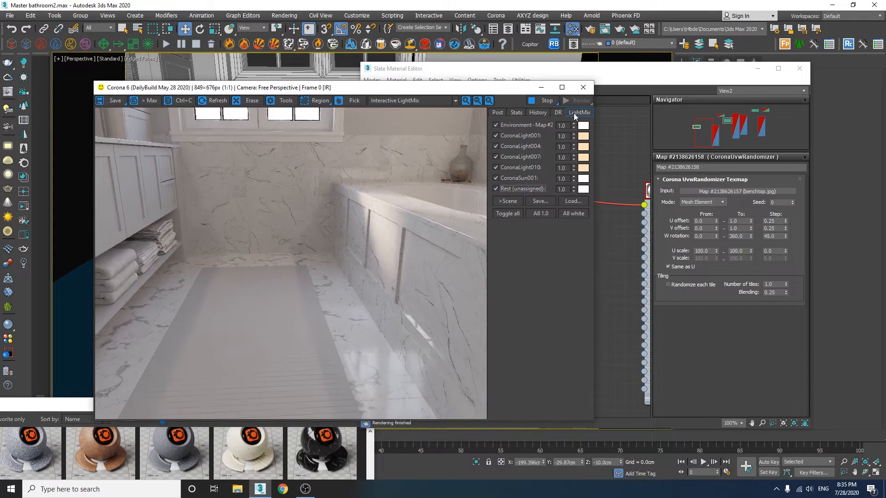
left_click_drag(470, 91, 335, 102)
middle_click_drag(632, 194, 542, 189)
double_click(587, 187)
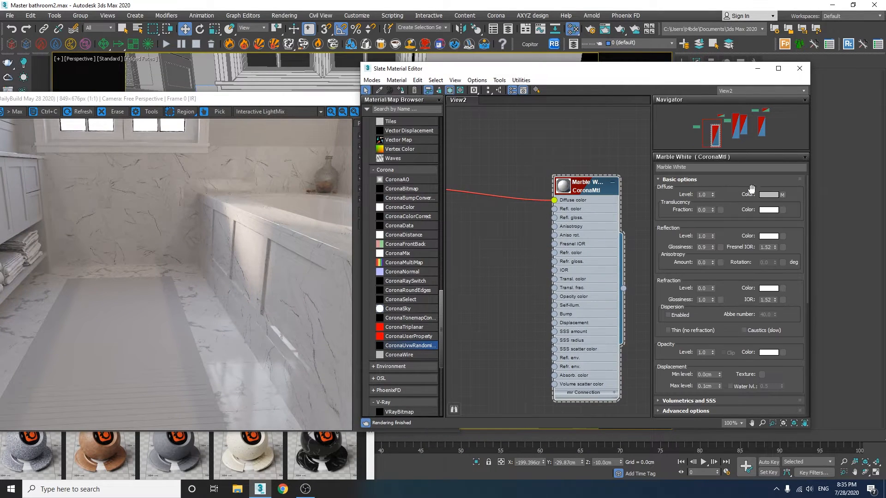
Adjust Marble White's diffuse color and set its diffuse map amount to 20.0.
left_click(768, 195)
left_click(356, 150)
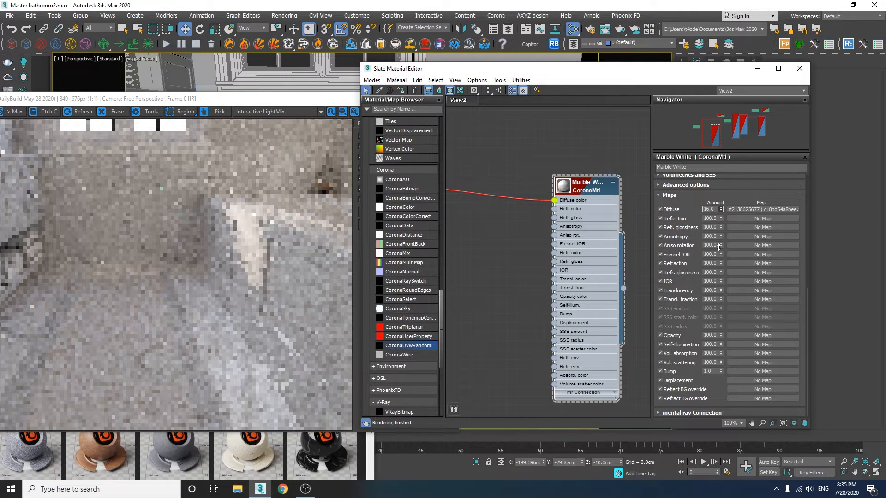
left_click_drag(719, 247, 723, 243)
left_click(248, 317)
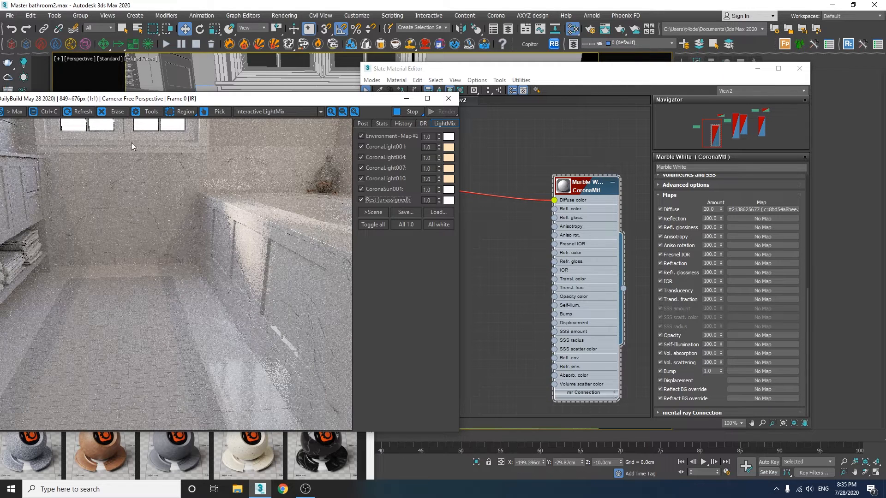
left_click_drag(146, 98, 353, 34)
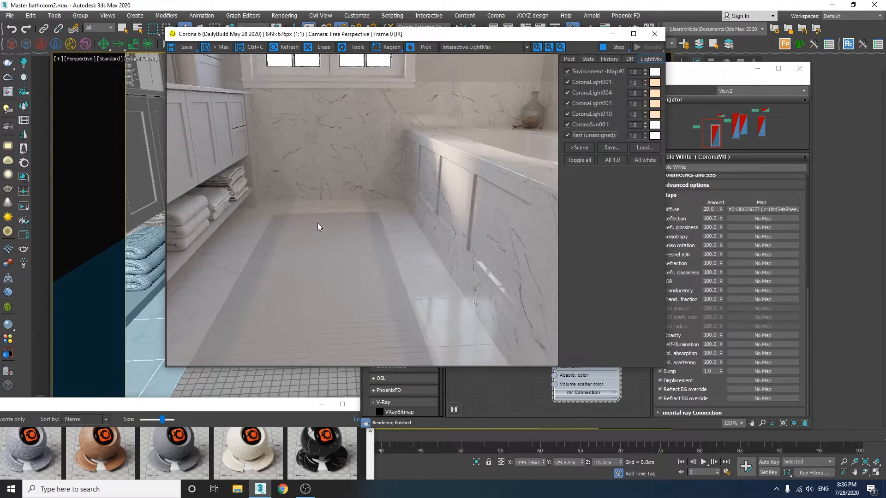
Insert a CoronaUvwRandomizer between Marble White's bitmap and its diffuse color.
left_click(700, 71)
middle_click_drag(513, 203, 564, 215)
left_click_drag(409, 345, 532, 206)
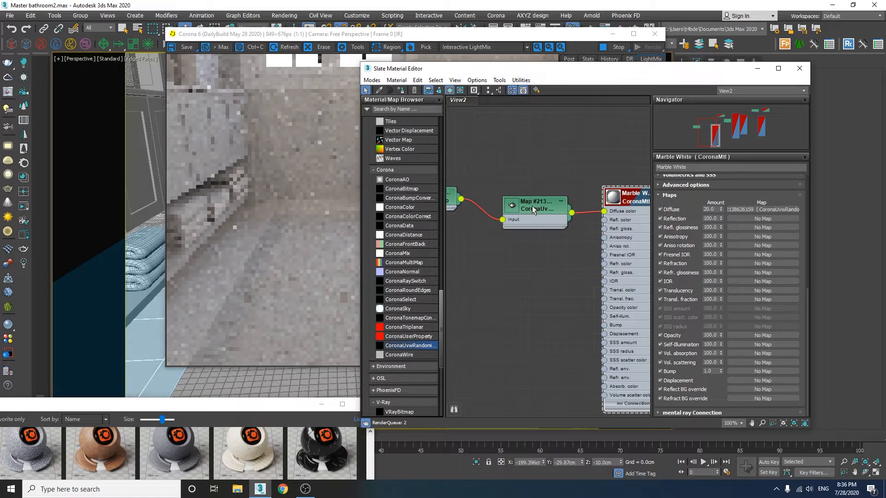
Configure the new randomizer with U and V offsets up to 1.0, W rotation up to 360 in steps of 45, and Mesh Element mode.
double_click(534, 210)
double_click(739, 237)
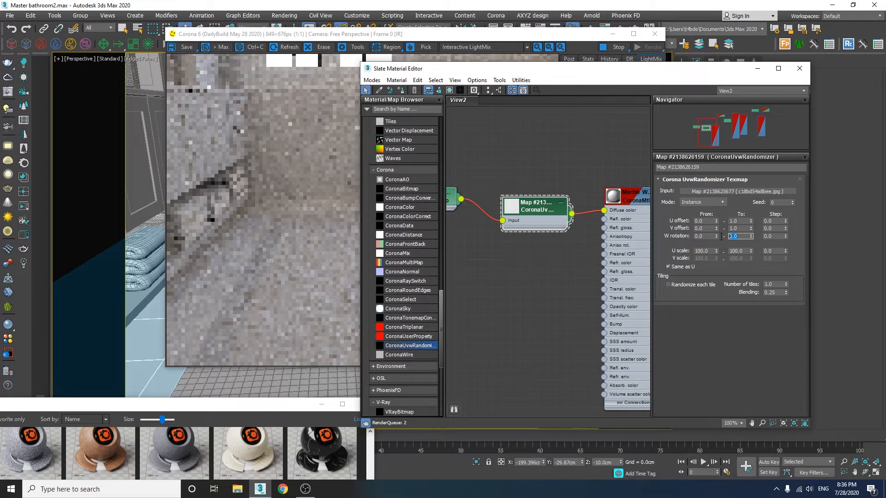
type("360")
key("Tab")
type("45")
key("Return")
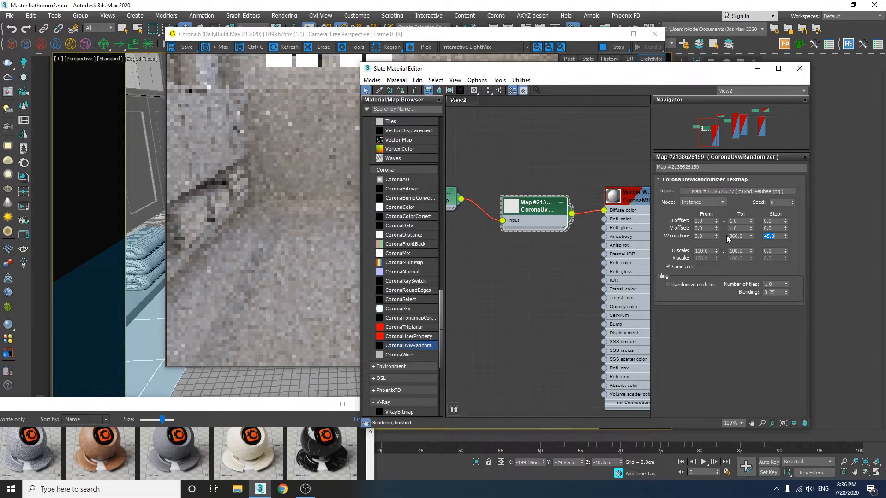
left_click(711, 202)
left_click(696, 228)
left_click(758, 68)
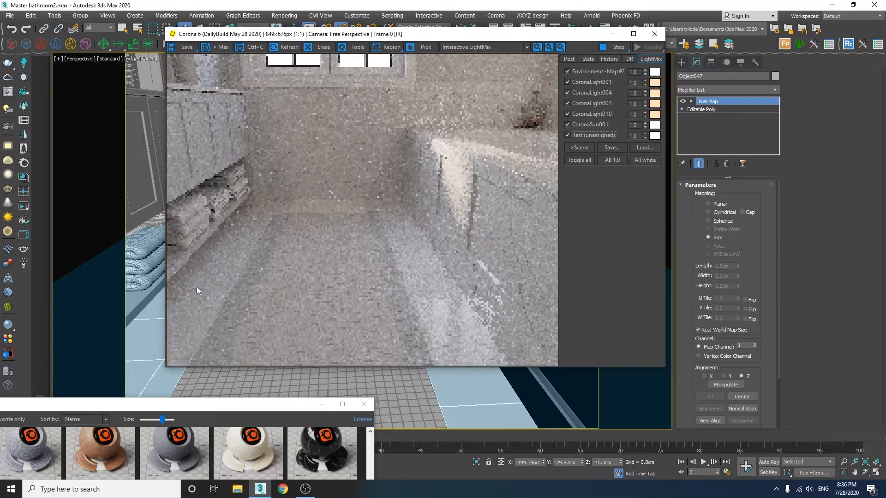
scroll(197, 290, "up", 2)
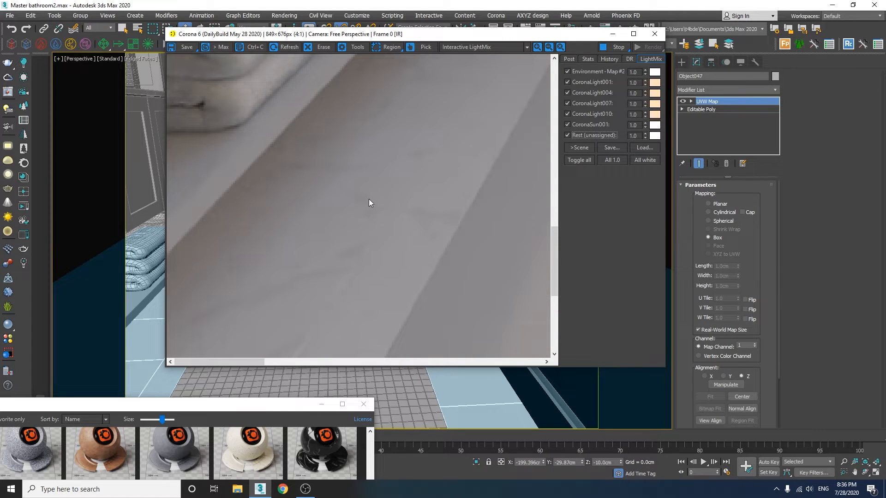
scroll(420, 218, "down", 2)
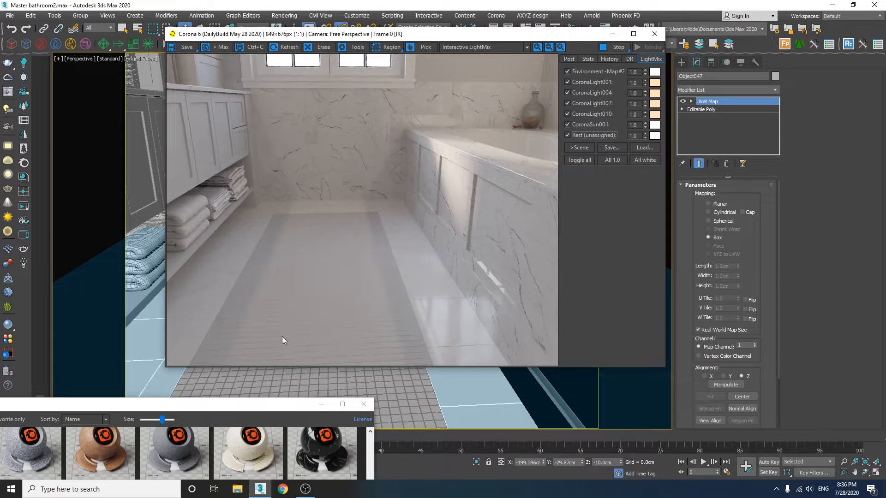
Close in on the small mosaic floor tiles and bring up their randomizer-fed material in the node view.
left_click_drag(267, 39, 641, 176)
left_click(573, 44)
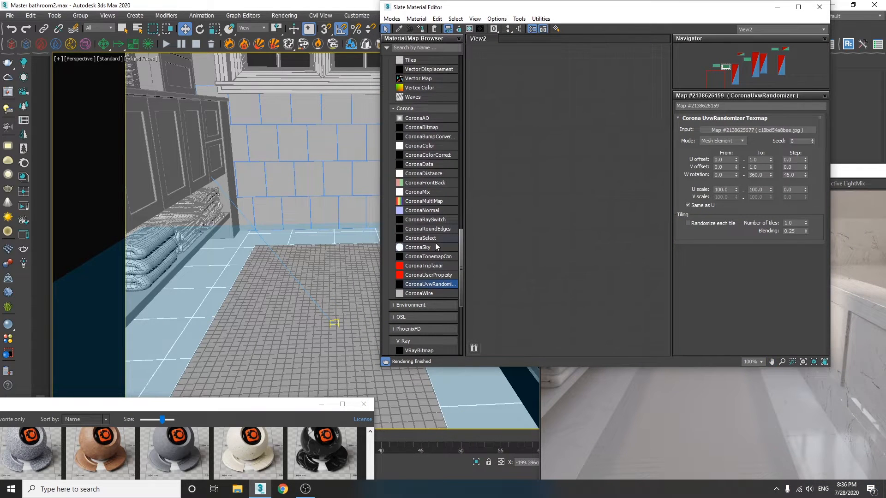
scroll(438, 259, "down", 6)
scroll(427, 267, "up", 6)
scroll(427, 267, "up", 3)
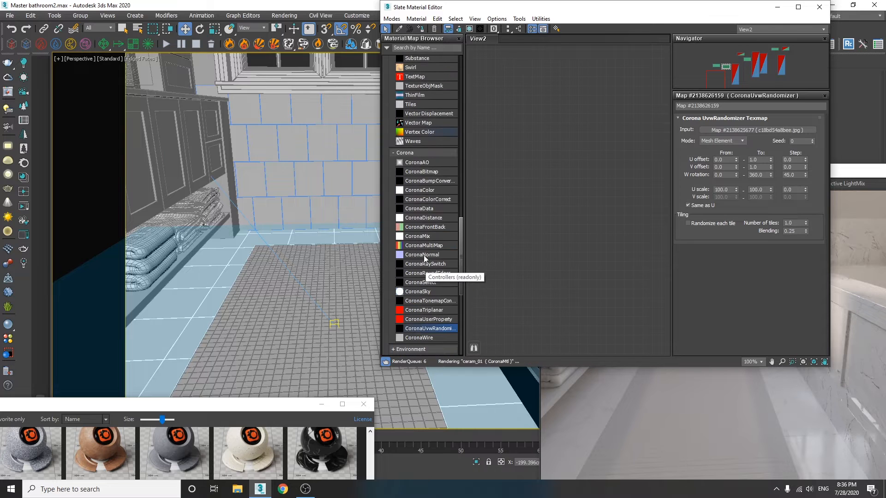
middle_click_drag(636, 105, 628, 220)
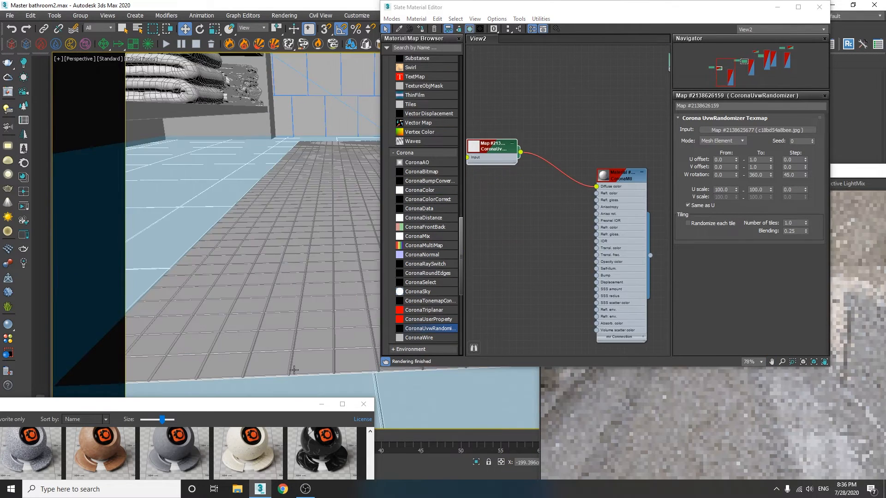
middle_click_drag(550, 234, 579, 252)
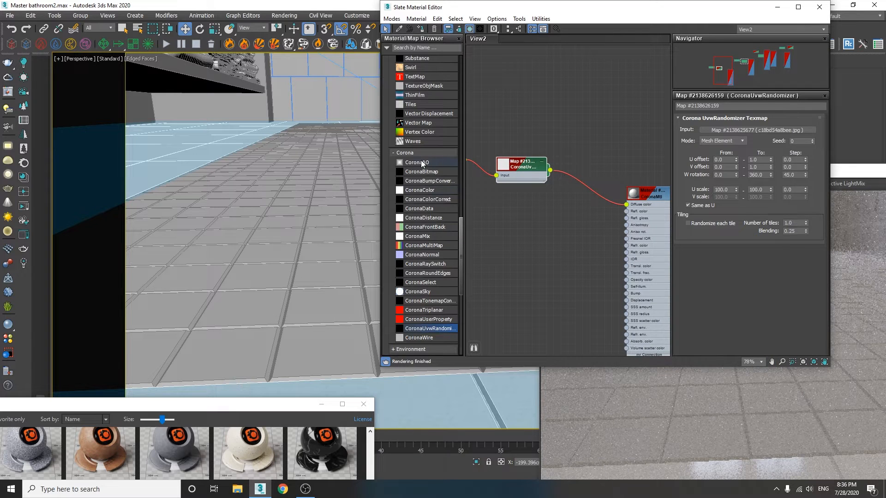
Insert a CoronaAO map before the material's diffuse color, with the randomizer feeding its unoccluded color.
left_click_drag(421, 163, 575, 182)
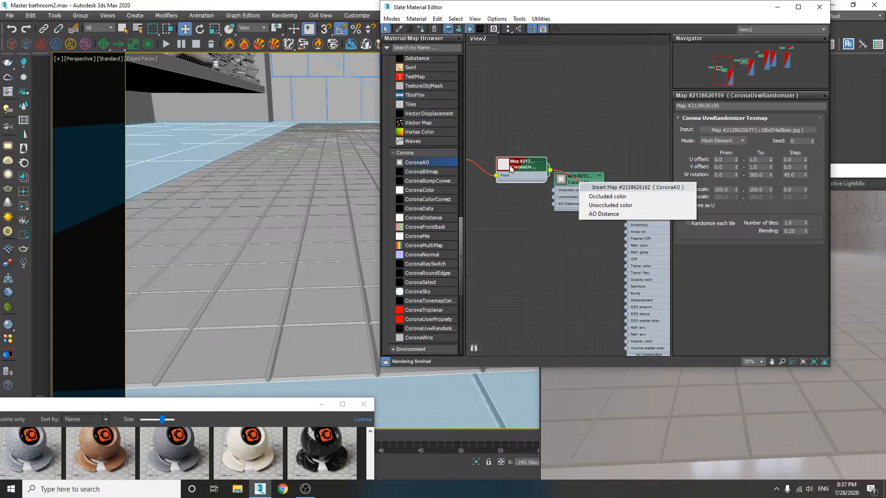
left_click(610, 206)
left_click_drag(511, 163, 481, 170)
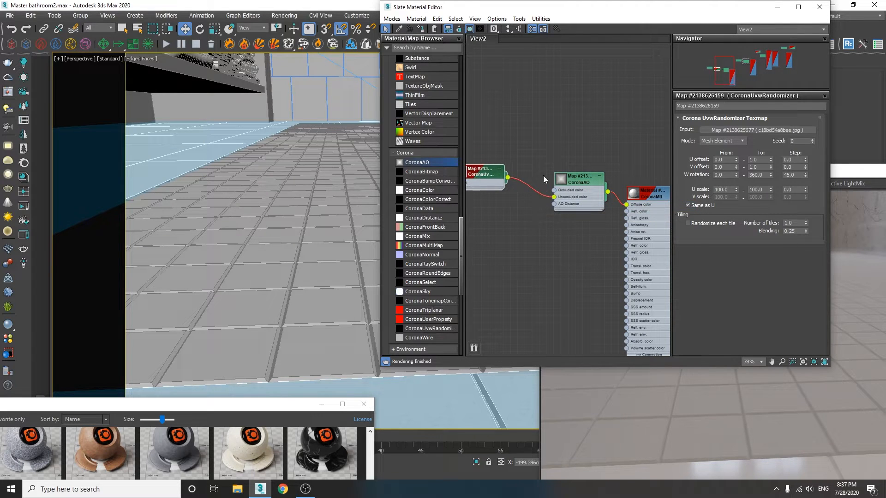
Give the CoronaAO map a grey occluded color of value 92 and limit its occlusion to the same object only.
double_click(583, 180)
left_click(739, 130)
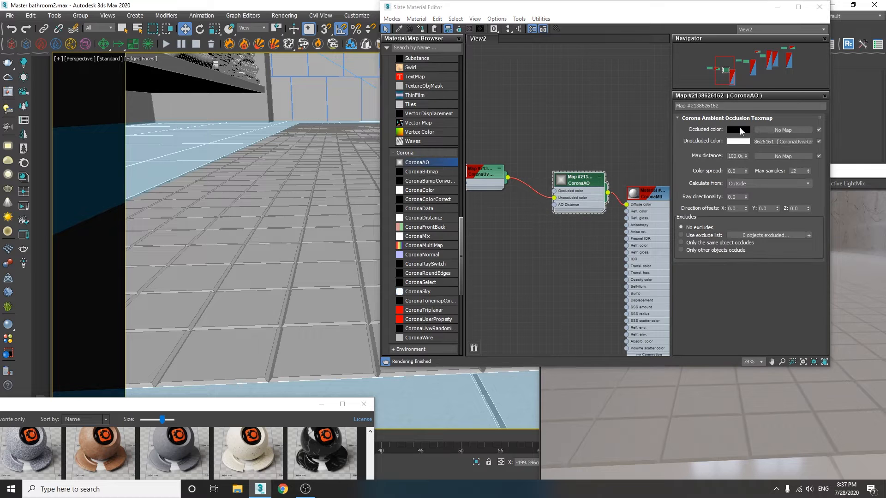
left_click_drag(267, 94, 267, 84)
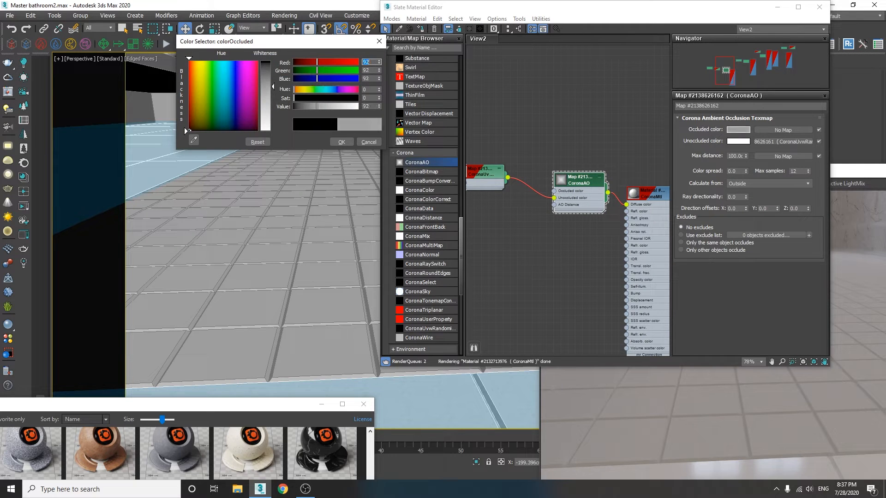
left_click(342, 142)
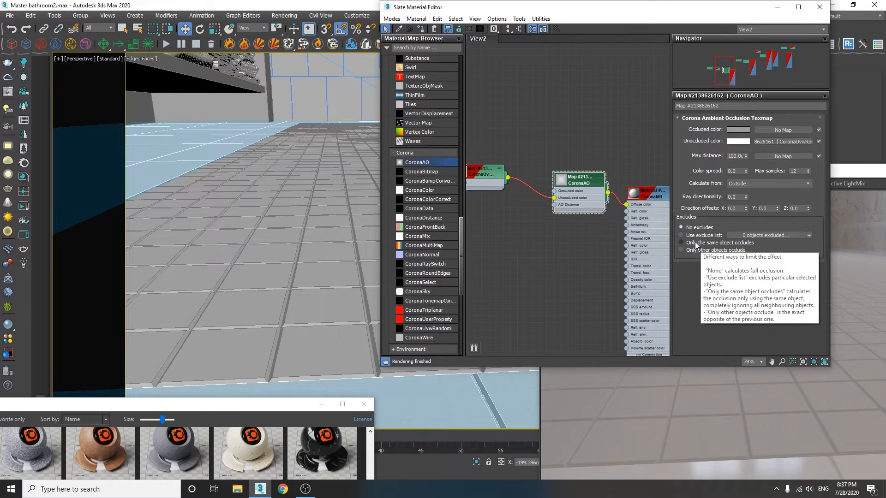
left_click(732, 243)
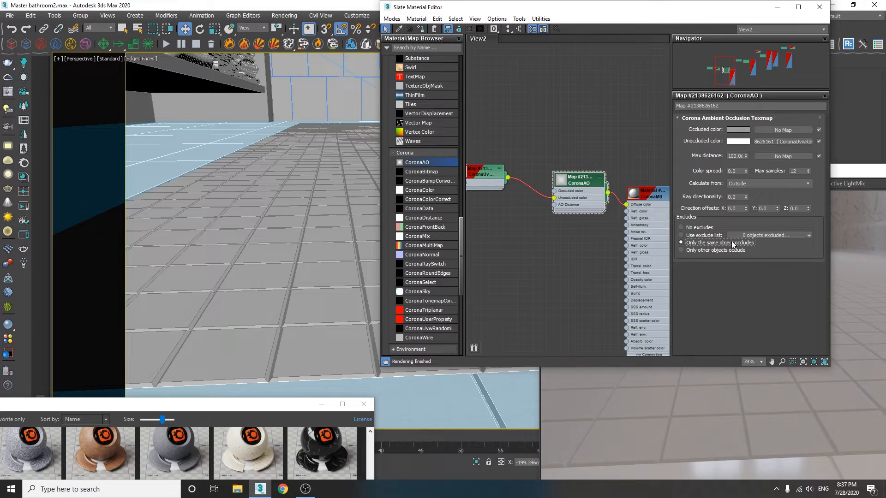
Select the small mosaic floor tiles and set the AO map's occluded color to pure red (255, 0, 0) as a test.
left_click_drag(655, 196, 648, 203)
left_click(343, 222)
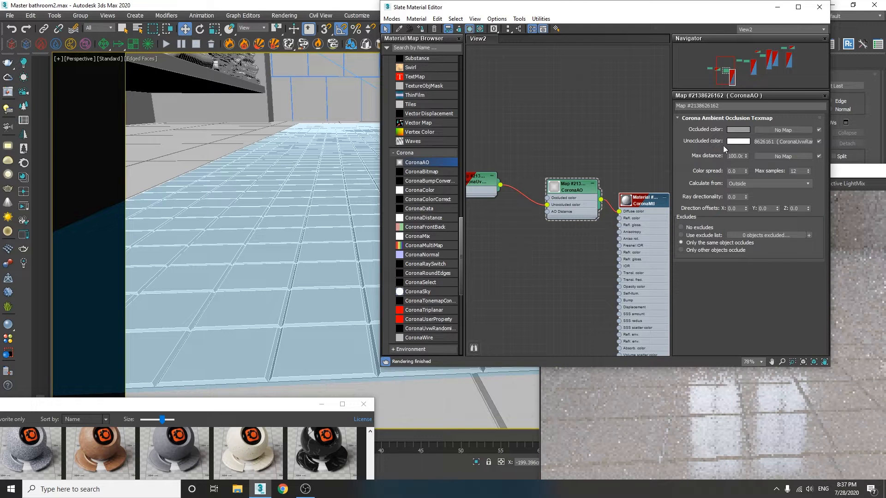
left_click(737, 130)
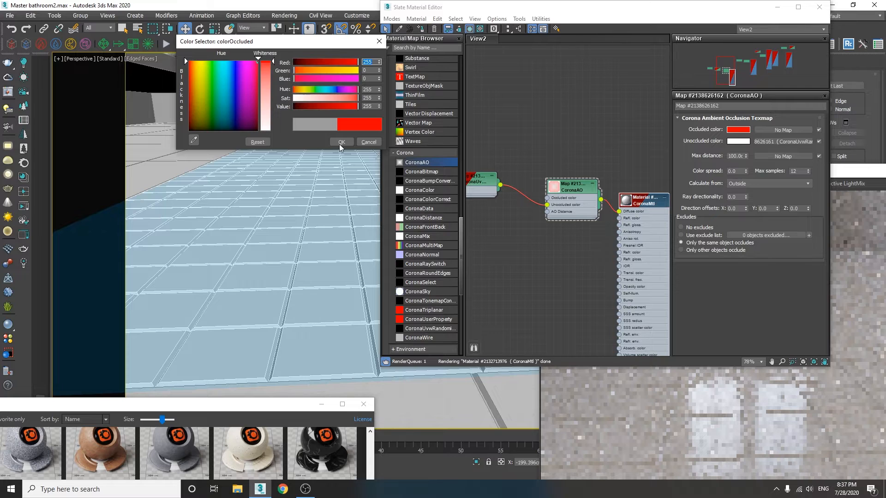
left_click(341, 142)
Set the AO map's max distance to 1 cm and calculate the occlusion from Outside + Inside.
double_click(735, 156)
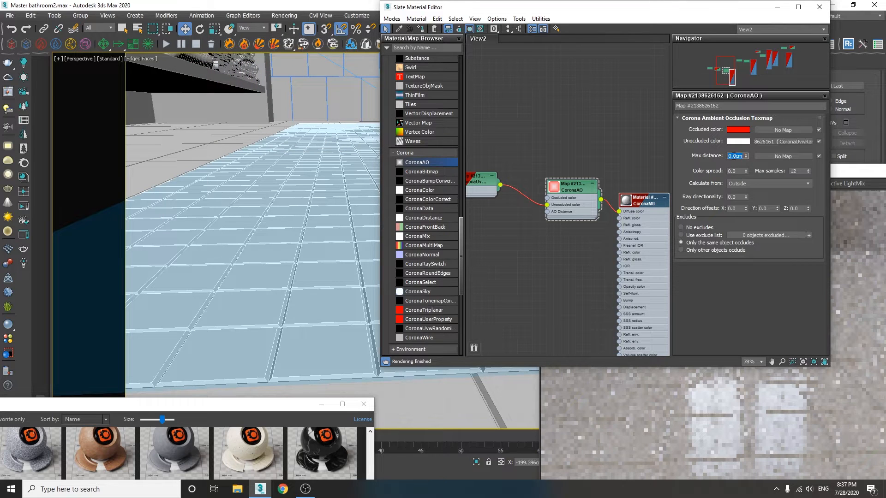
type("1")
left_click(743, 183)
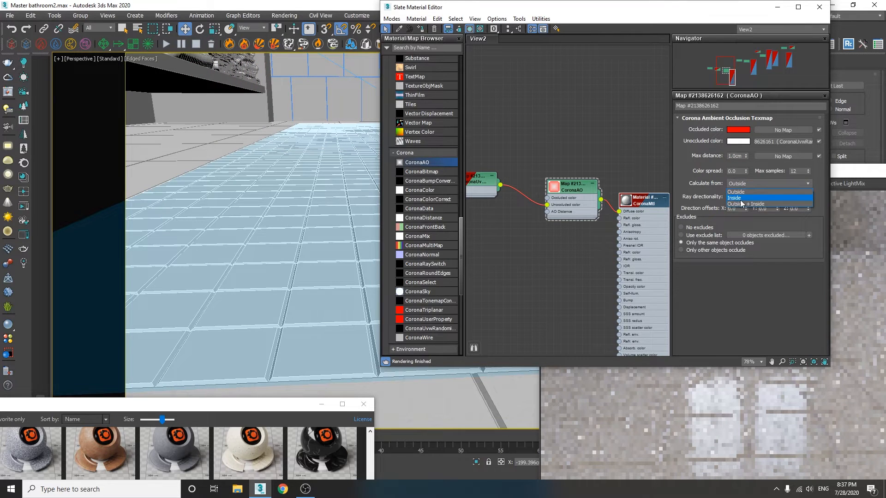
left_click(746, 204)
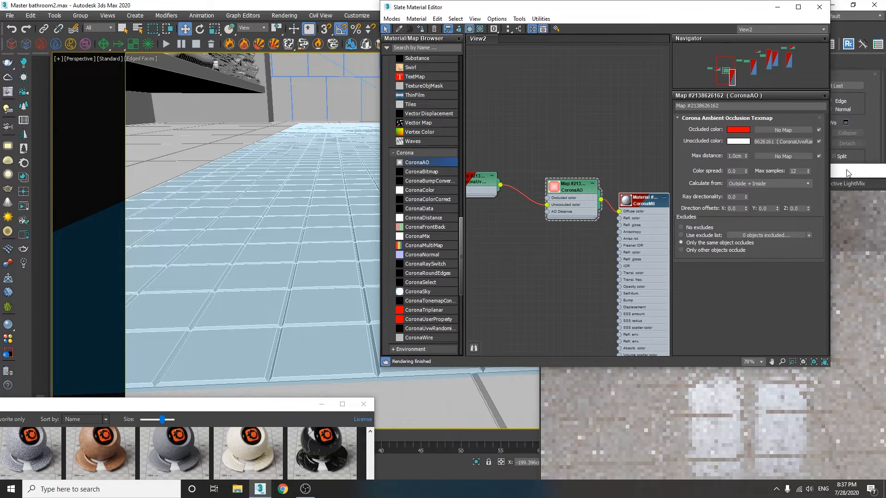
Bring the frame buffer fully into view and limit the interactive render to a region over the near mosaic tiles.
left_click_drag(849, 173, 368, 63)
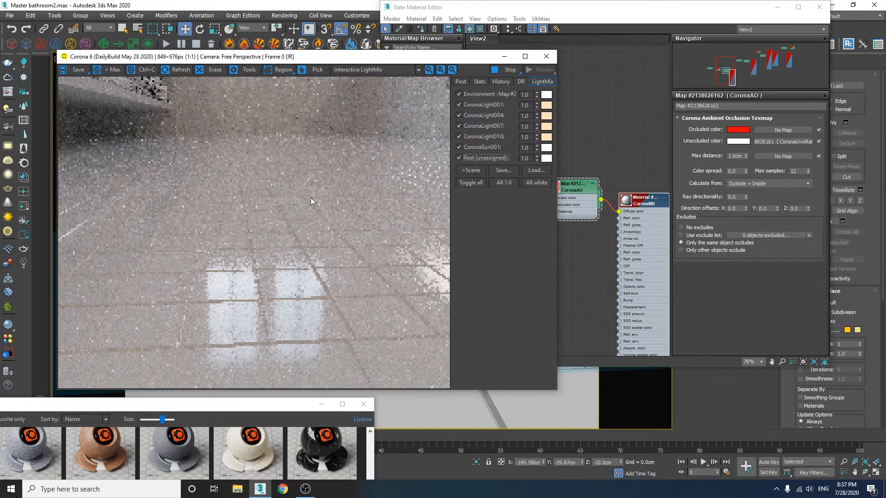
left_click(273, 71)
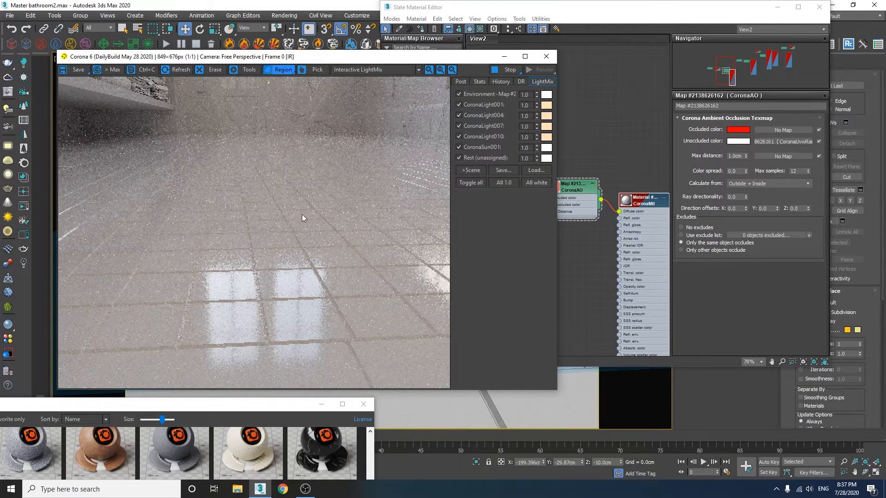
left_click_drag(302, 215, 58, 379)
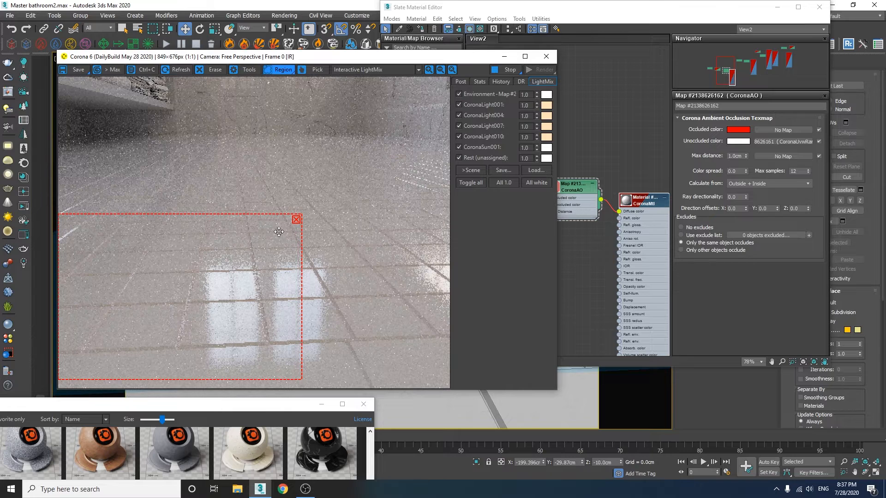
Try a color spread of 0.3 on the AO map and settle on 0.6.
double_click(738, 172)
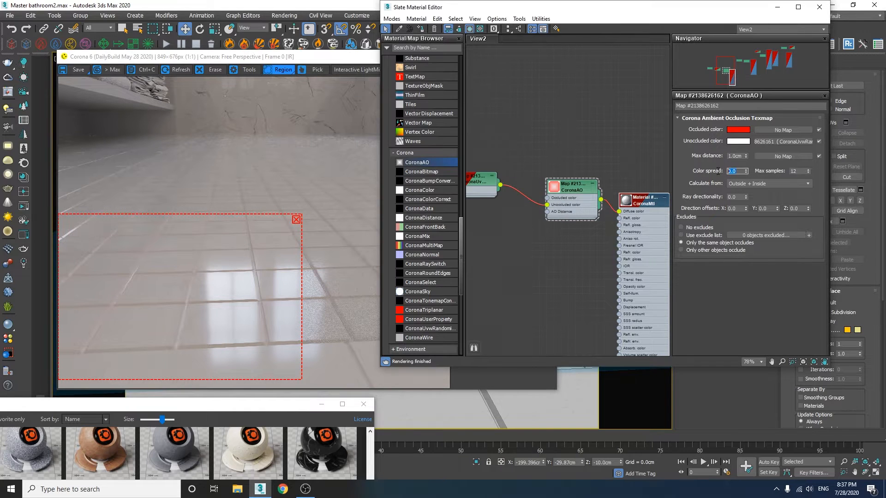
type("0.3")
key("Return")
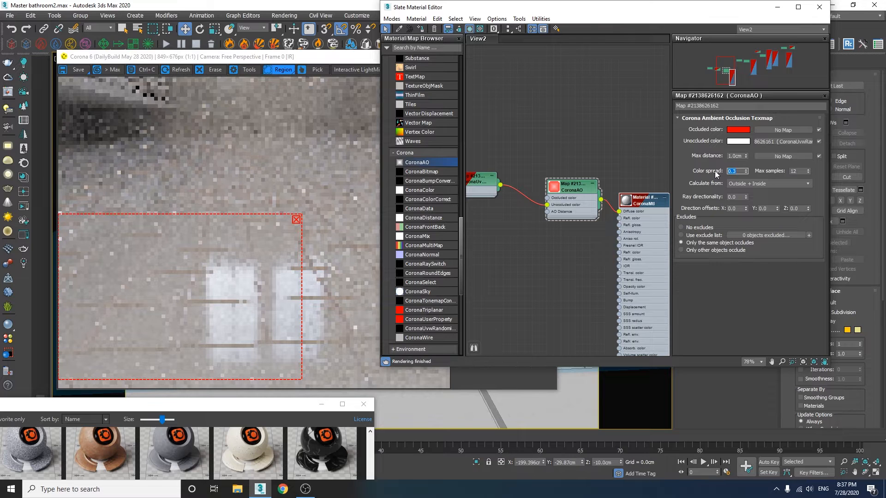
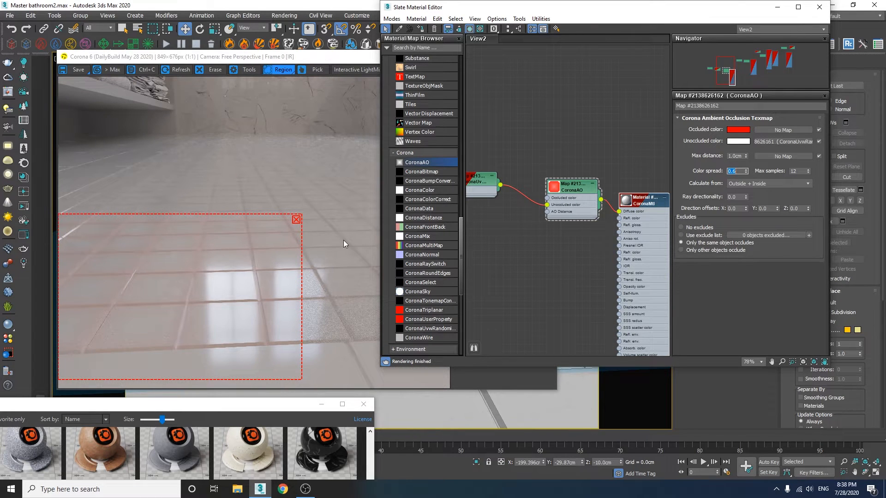
Replace the AO map's red occluded color with a neutral grey of value 52.
left_click(741, 130)
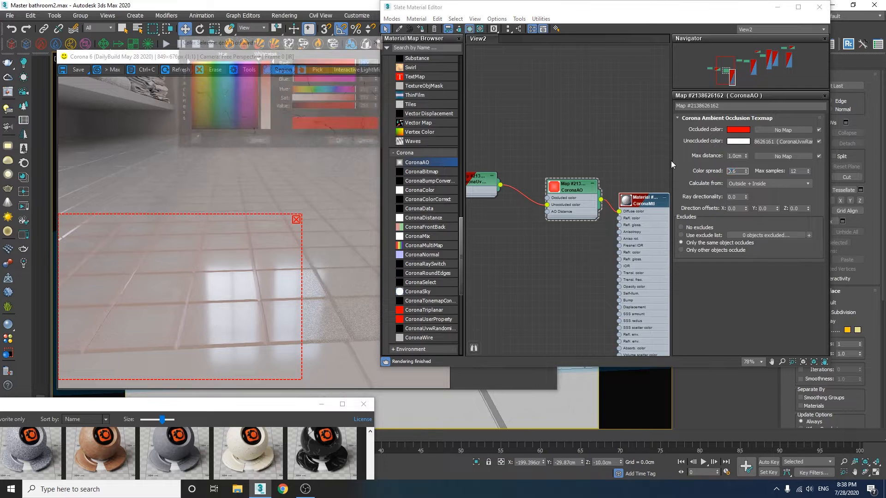
type("0")
key("Return")
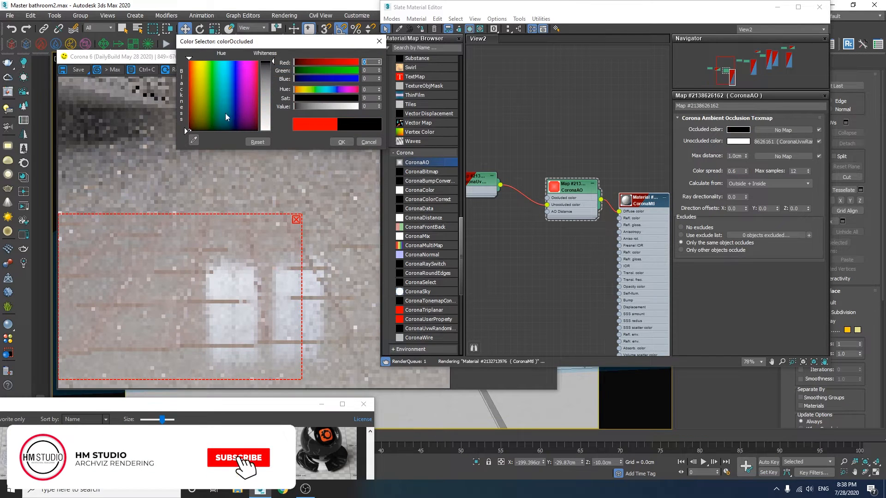
mouse_move(272, 62)
left_mouse_down()
mouse_move(271, 84)
mouse_move(272, 75)
left_mouse_up()
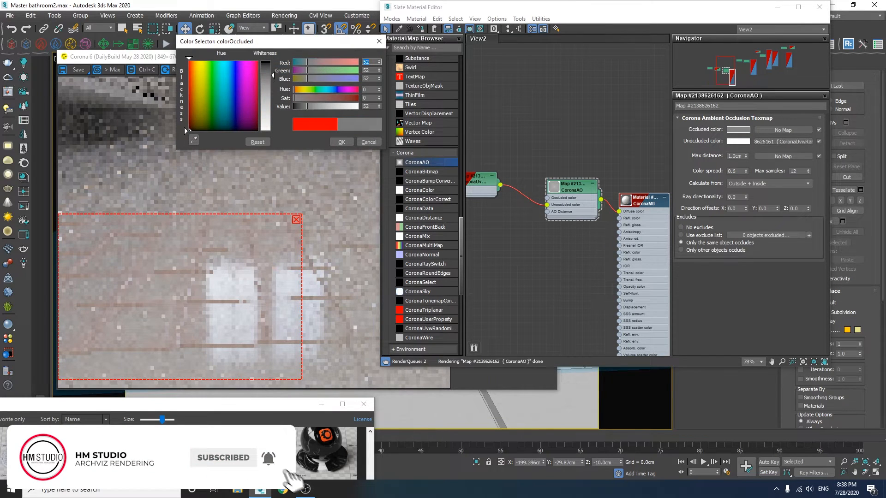
left_click(337, 142)
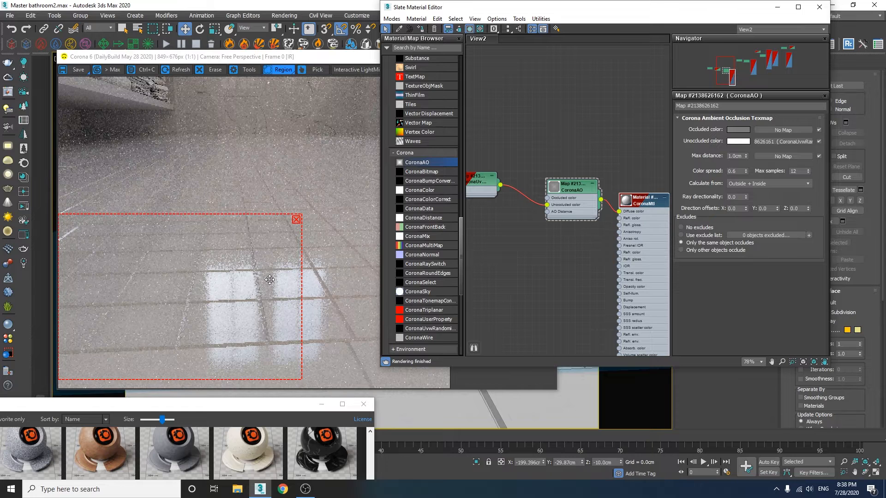
Clear the render region and pull the perspective view back to frame the whole mosaic floor between the cabinet and the bathtub.
left_click(295, 222)
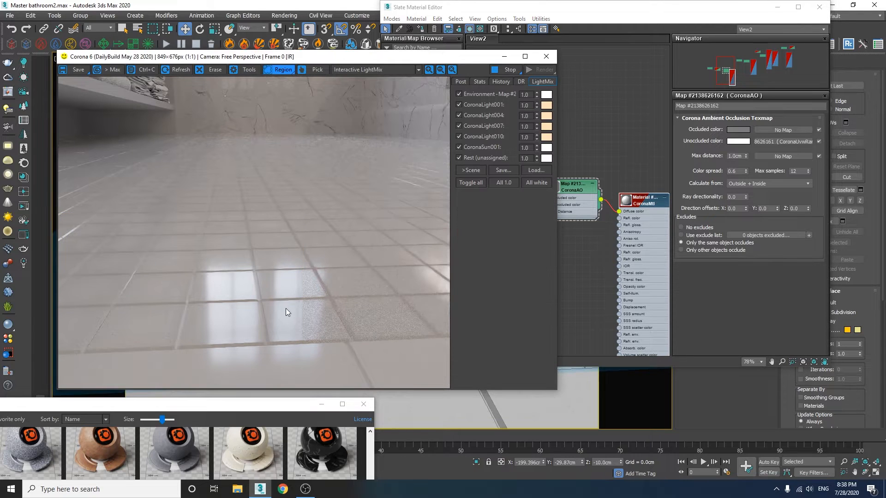
left_click_drag(222, 61, 530, 62)
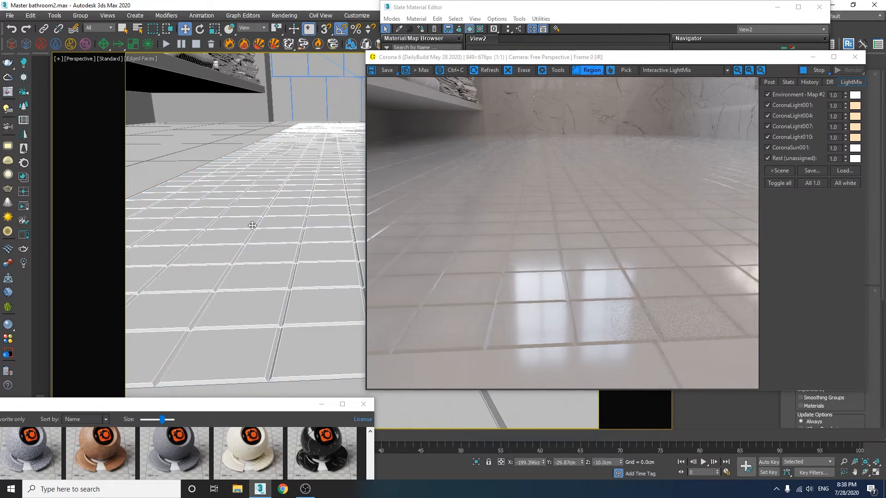
scroll(276, 222, "up", 3)
scroll(276, 222, "down", 4)
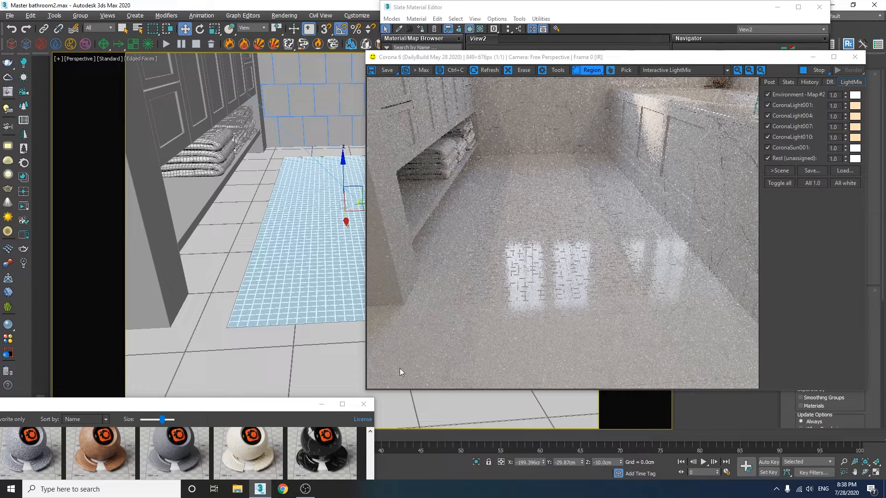
Darken the AO map's occluded grey further and check the mosaic joints with a render region over the window reflections.
left_click_drag(616, 16, 209, 64)
left_click(336, 177)
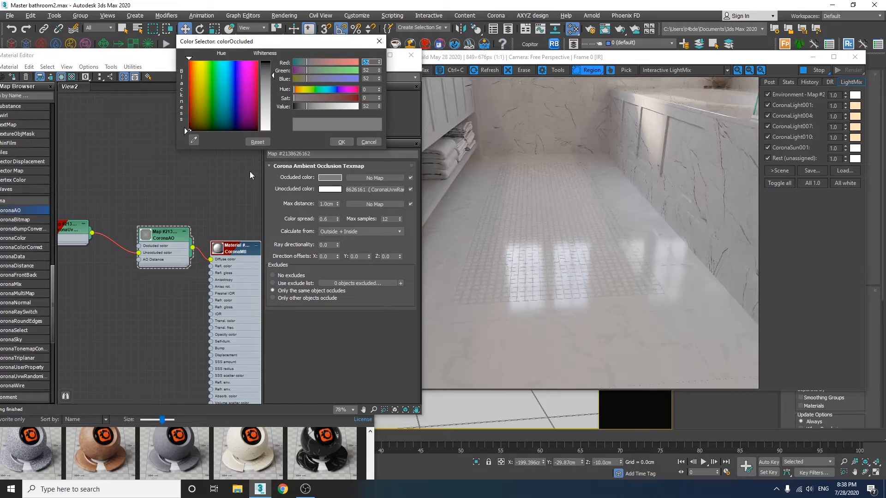
left_click(269, 68)
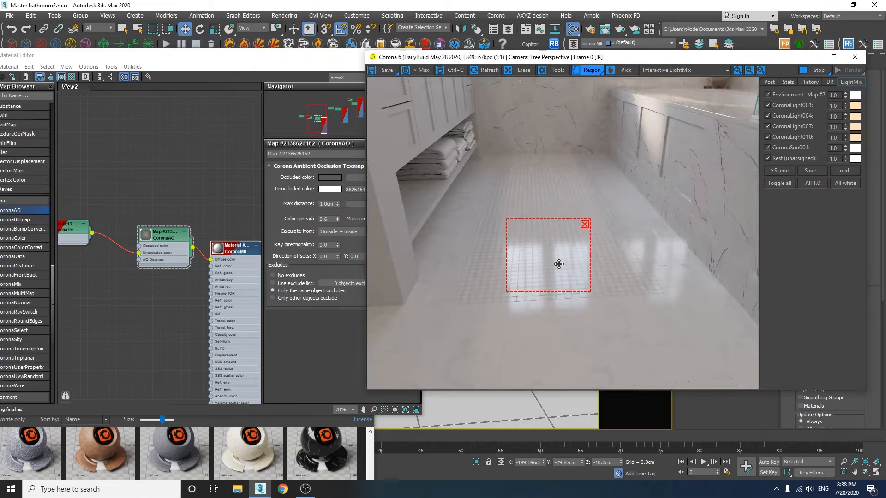
left_click_drag(560, 264, 602, 283)
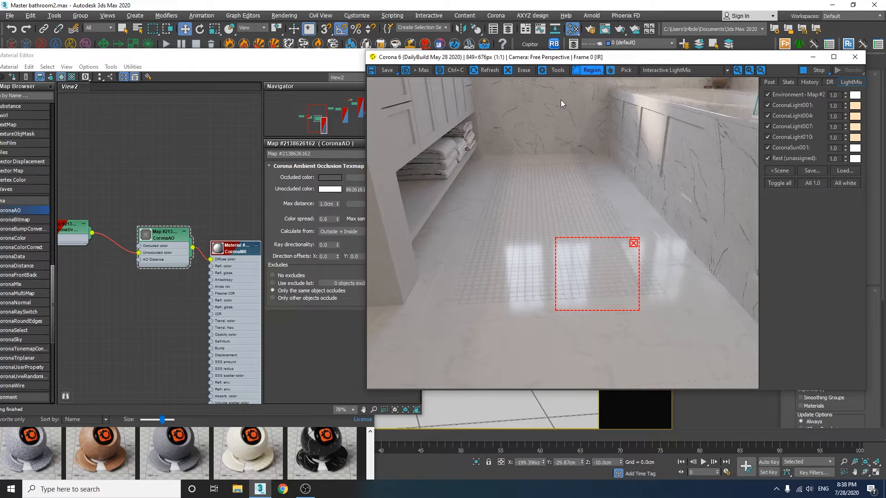
Locate the benchtop.jpg bitmap that feeds a CoronaUvwRandomizer in the node view and open its parameters.
middle_click_drag(252, 273, 146, 297)
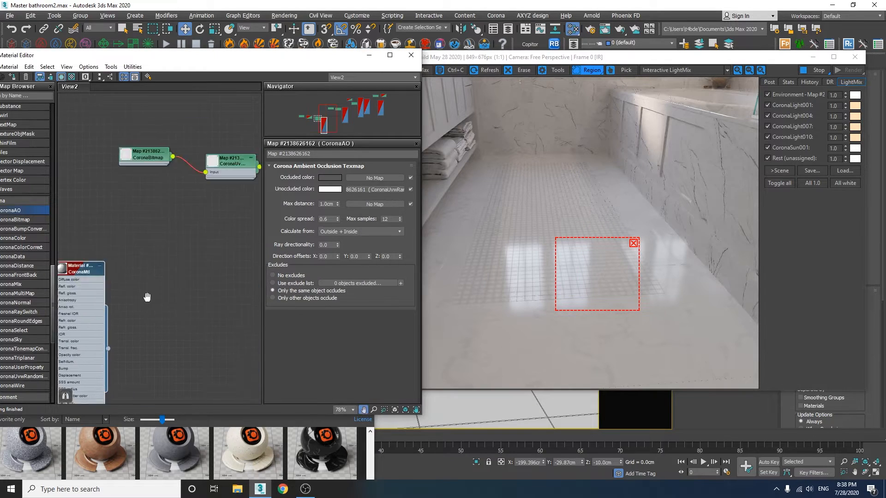
middle_click_drag(229, 184, 84, 257)
middle_click_drag(249, 234, 126, 290)
middle_click_drag(153, 256, 273, 255)
left_click_drag(130, 56, 465, 218)
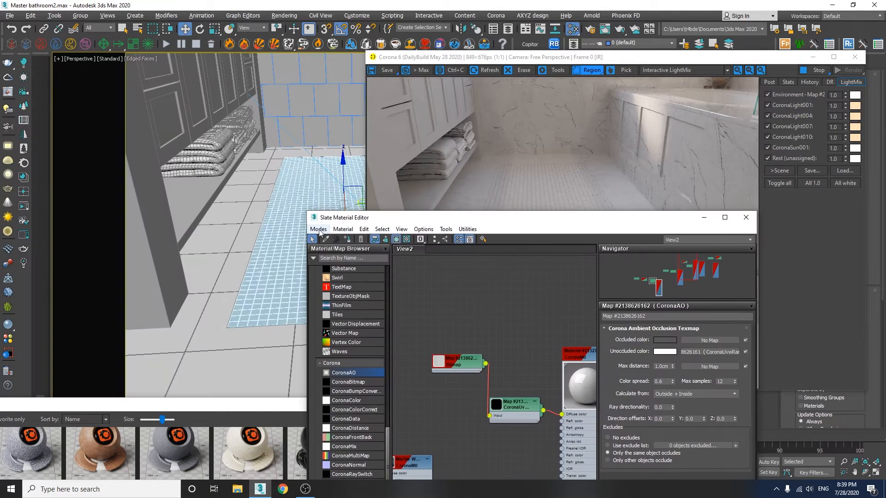
left_click_drag(421, 220, 184, 76)
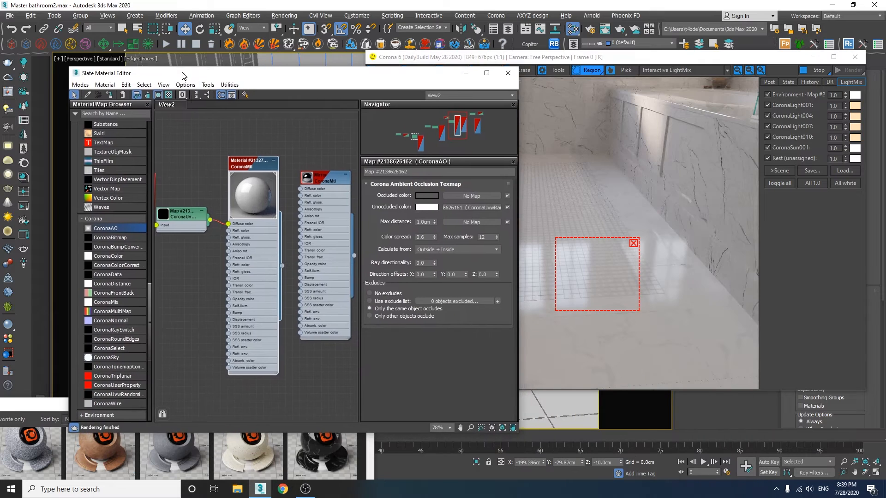
middle_click_drag(129, 171, 256, 188)
double_click(257, 188)
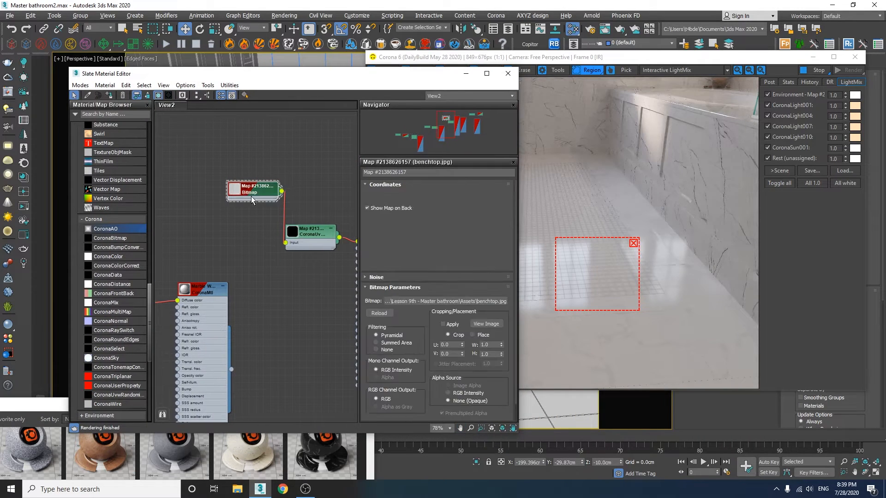
Enable the color map in the benchtop.jpg bitmap's output and raise the curve's start point to 0.1.
scroll(420, 362, "down", 1)
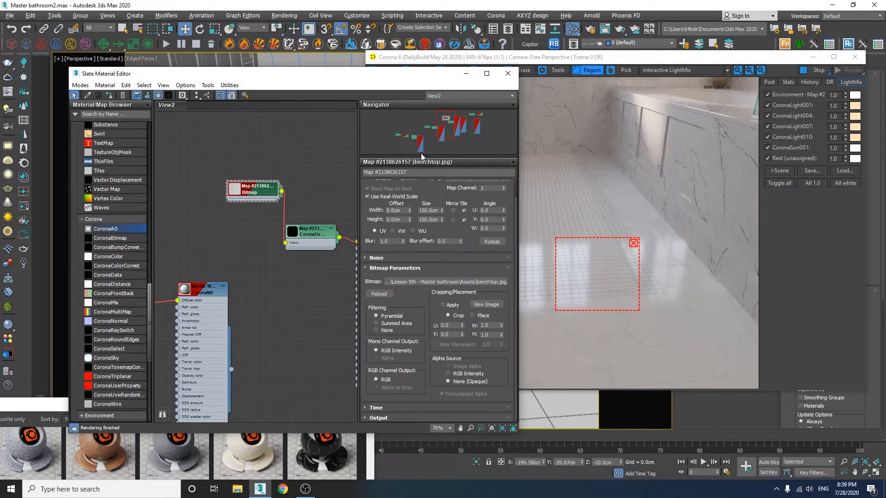
left_click(388, 418)
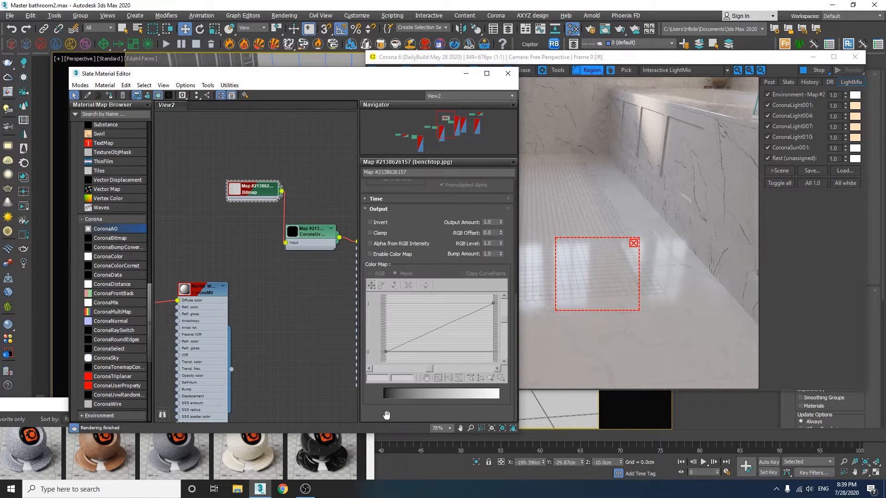
left_click(372, 254)
left_click(385, 351)
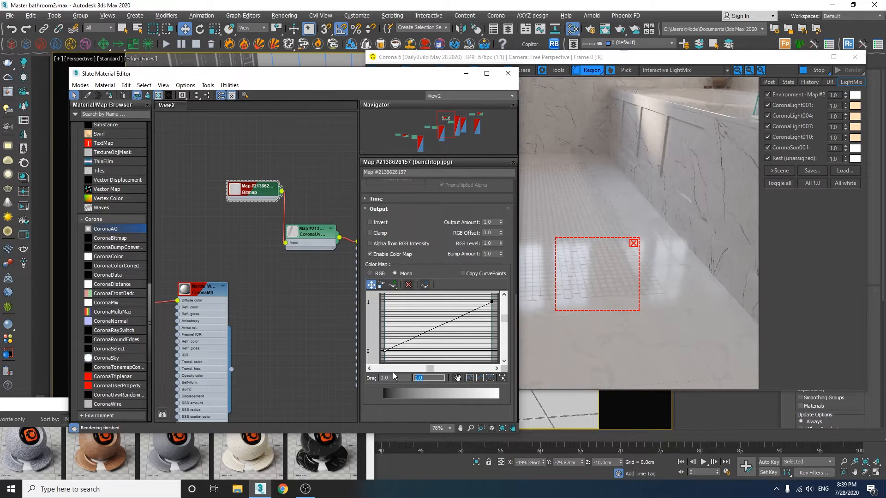
key("Return")
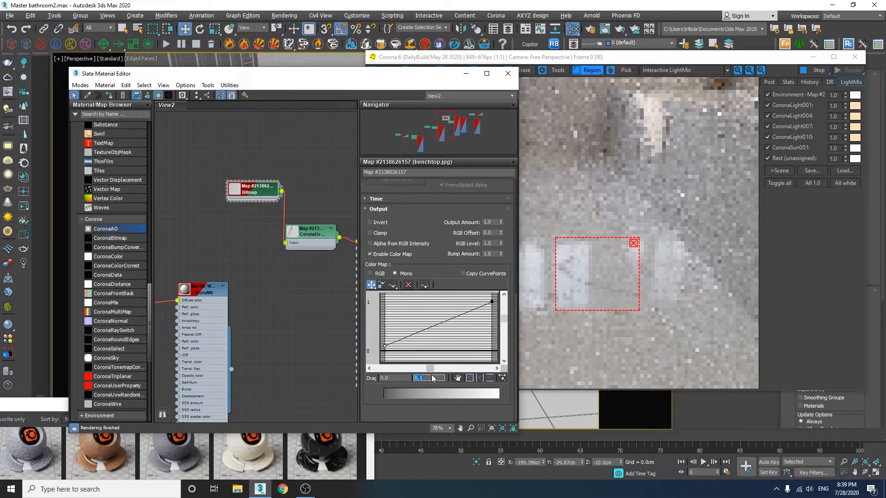
Inspect the lightened marble by shifting the render region to the back wall and on to the bathtub's side panel.
left_click_drag(613, 267, 552, 116)
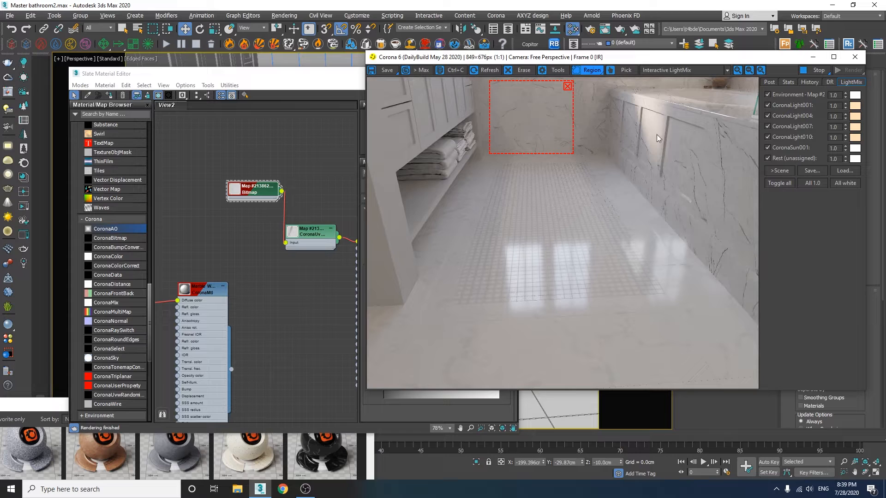
left_click_drag(522, 133, 707, 190)
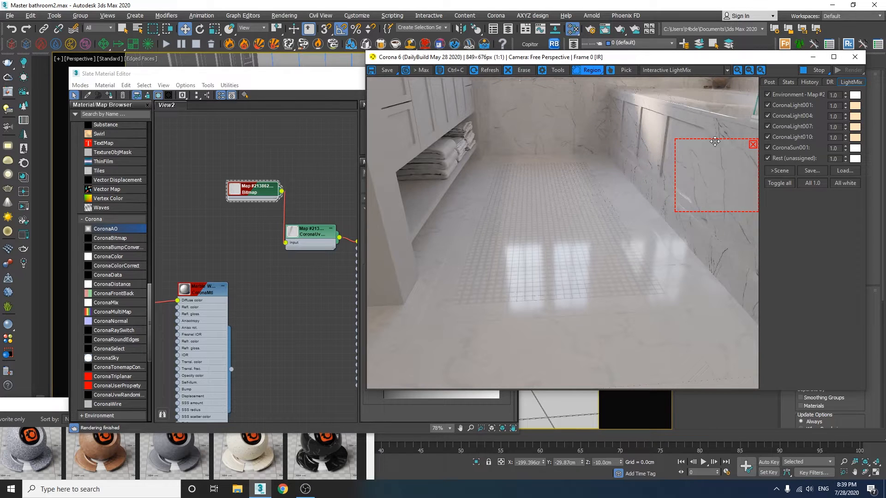
Move the render region along the bathtub's marble side panel and bring up the material editor beside a view of the vanity's sinks.
left_click_drag(723, 183, 609, 143)
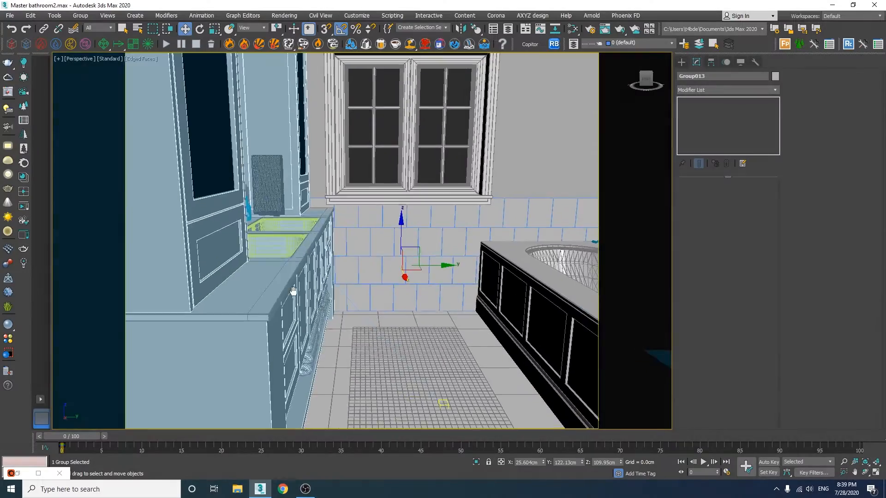
middle_click_drag(296, 258, 299, 324, "alt")
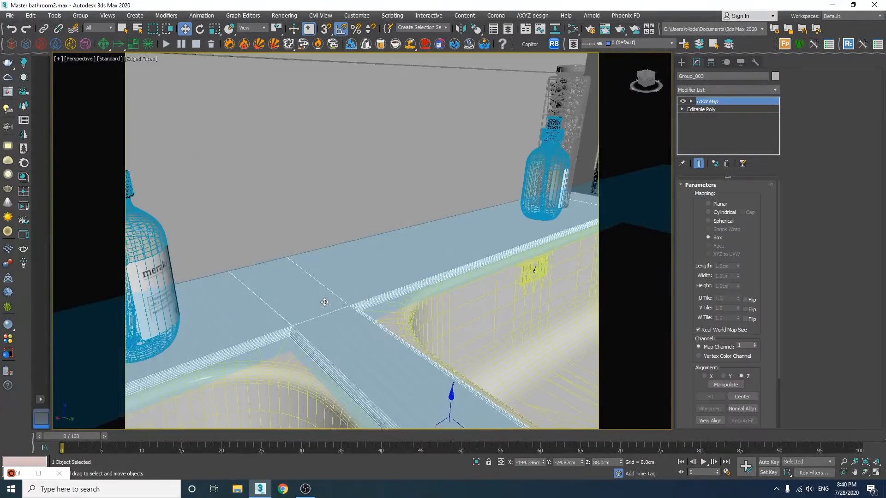
key("m")
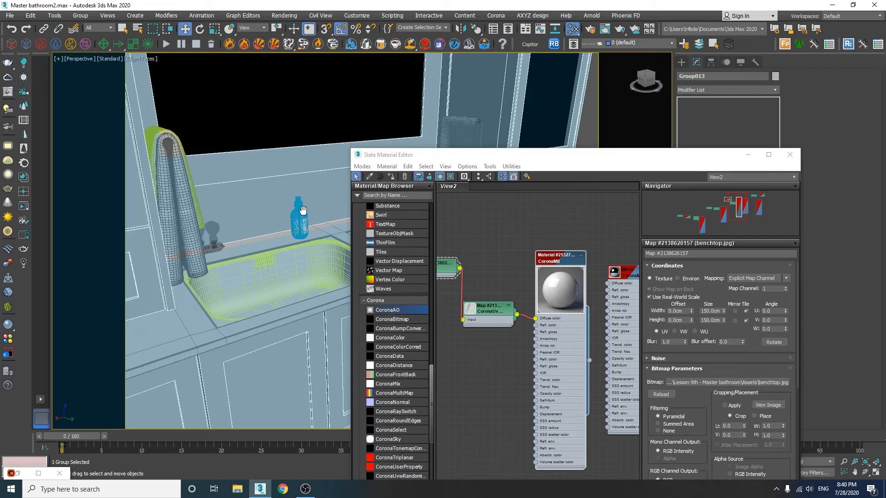
middle_click_drag(302, 210, 288, 218)
left_click_drag(389, 158, 527, 232)
mouse_move(360, 199)
middle_mouse_down("alt")
mouse_move(463, 172)
mouse_move(352, 198)
middle_mouse_up("alt")
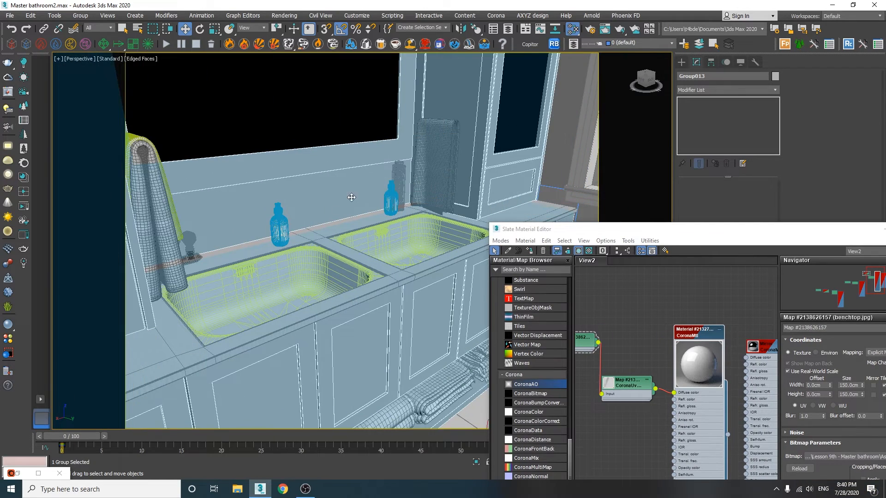
Open the vanity group, detach the backsplash panel behind the sinks from it and close the group again.
left_click(81, 15)
left_click(85, 55)
left_click(332, 189)
left_click(80, 15)
left_click(92, 99)
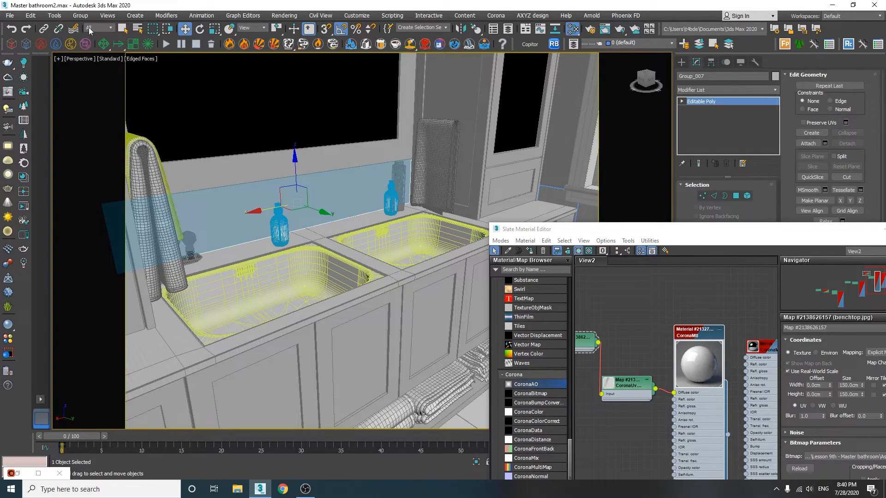
left_click(207, 166)
left_click(81, 15)
left_click(85, 76)
Assign the benchtop marble material to the detached backsplash and copy the benchtop's UVW Map modifier onto it.
left_click(231, 198)
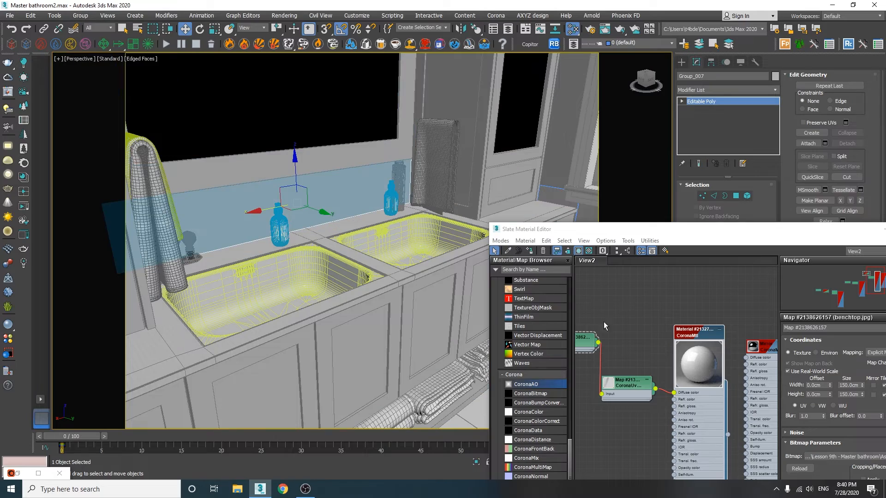
left_click(530, 252)
left_click(323, 237)
left_click_drag(707, 103, 299, 211)
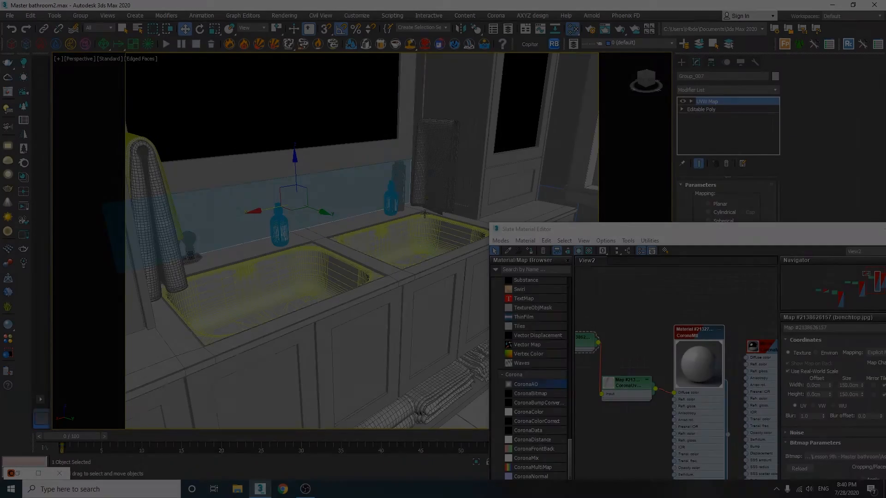
Create a new CoronaMtl for the cabinet and set its diffuse color value to 180.
scroll(318, 332, "up", 10)
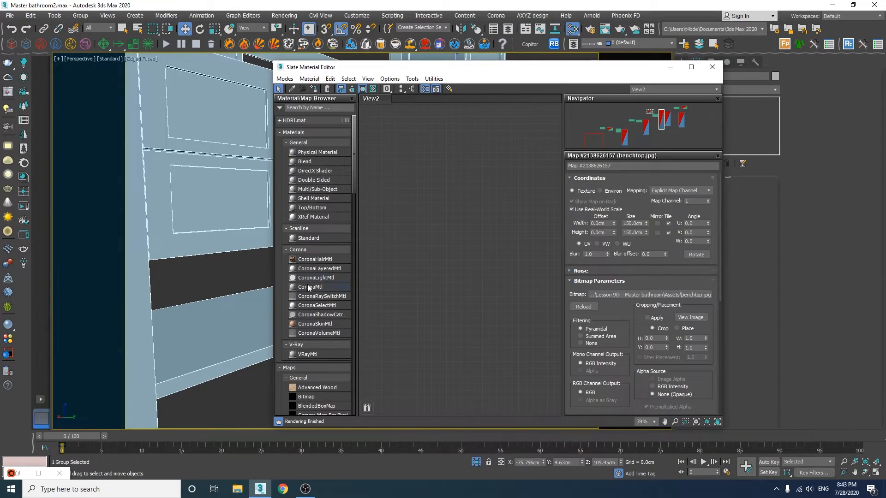
left_click_drag(309, 287, 475, 279)
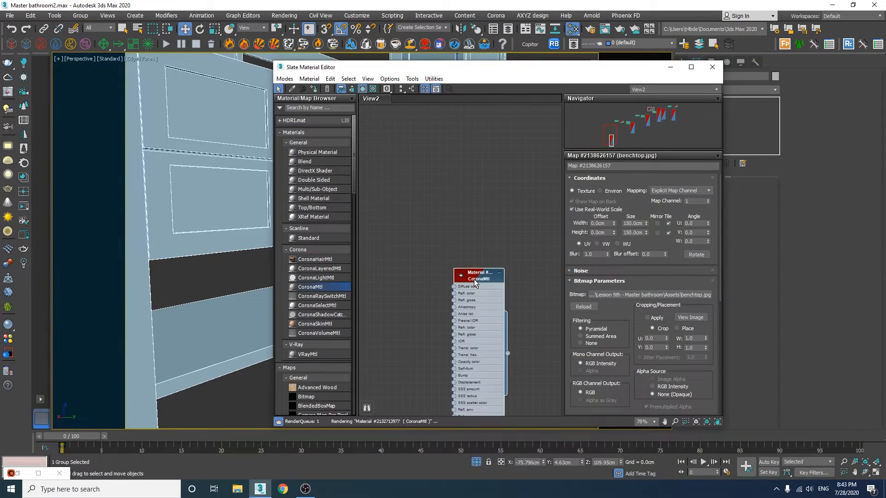
double_click(476, 276)
left_click(681, 194)
left_click(368, 107)
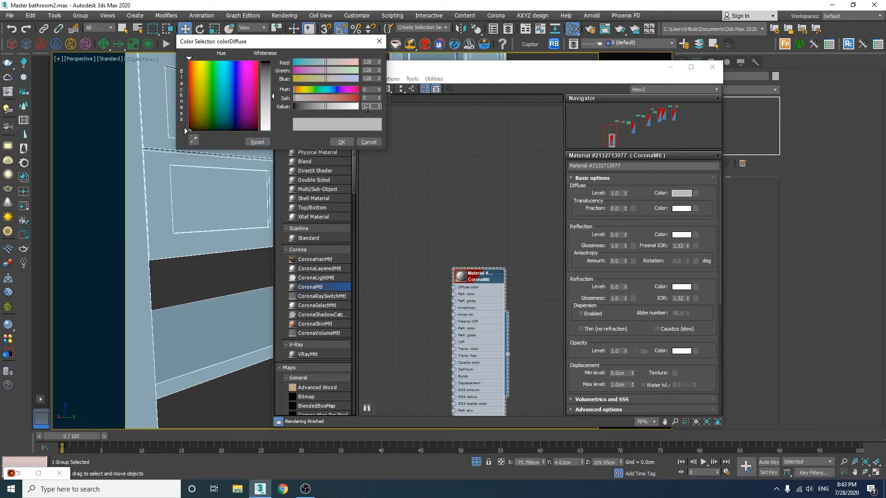
type("180")
key("Return")
left_click(341, 142)
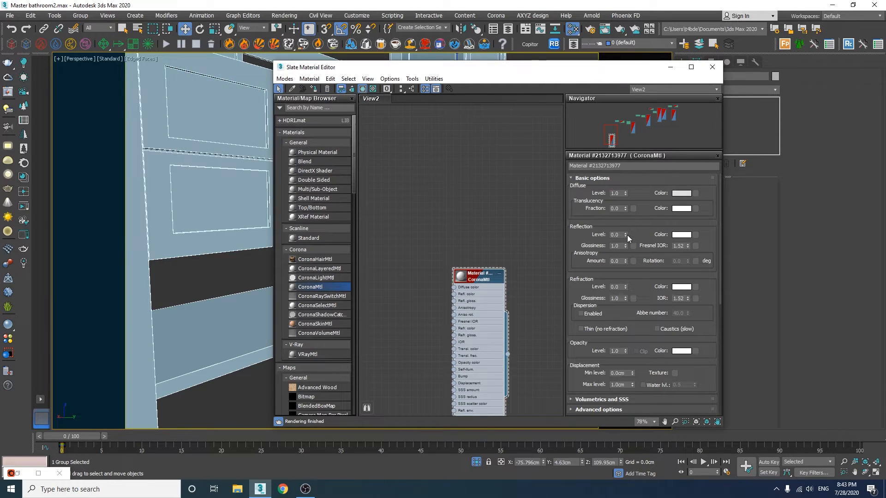
Set the cabinet material's reflection level to 1.0 and glossiness to 0.61, and enlarge its node preview.
left_click_drag(626, 234, 623, 259)
double_click(464, 277)
left_click_drag(470, 281, 467, 165)
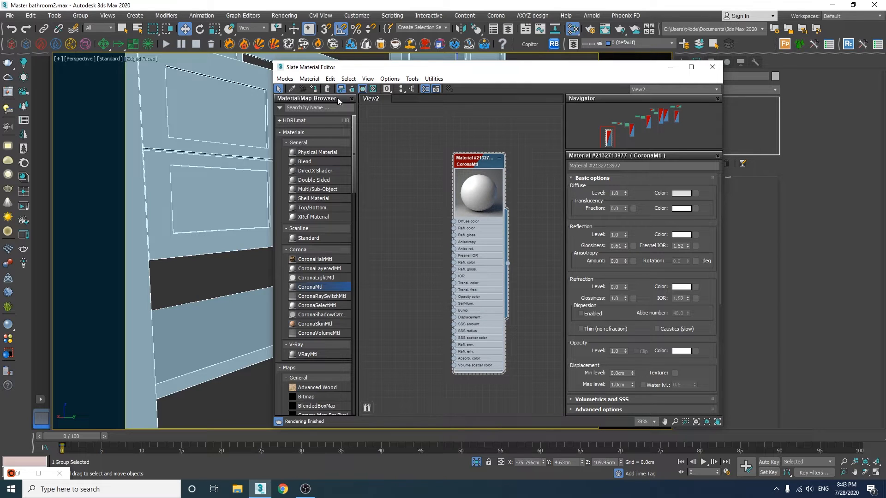
Load the Fiberglass0017_1_seamless_S.jpg bitmap into the cabinet material's bump slot and open the bitmap's parameters.
scroll(453, 315, "up", 4)
left_click_drag(454, 307, 414, 354)
mouse_move(423, 372)
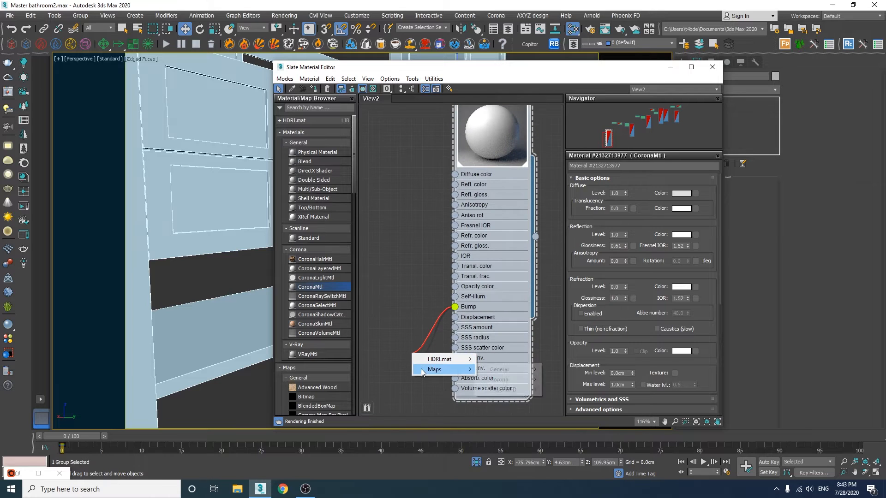
mouse_move(496, 370)
left_click(566, 70)
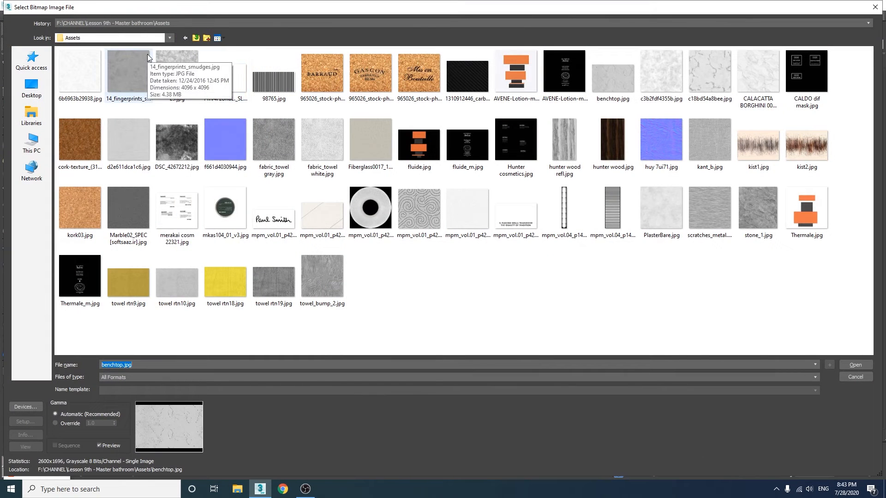
left_click(225, 140)
left_click(273, 149)
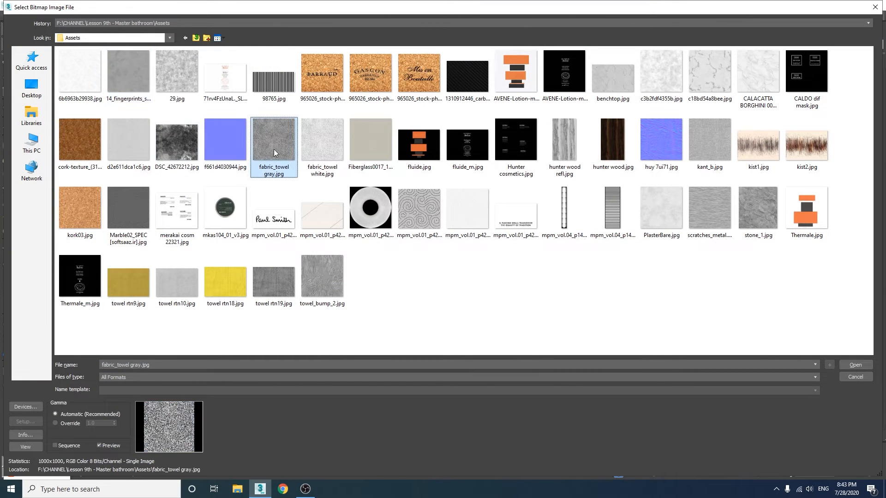
left_click(323, 148)
double_click(378, 144)
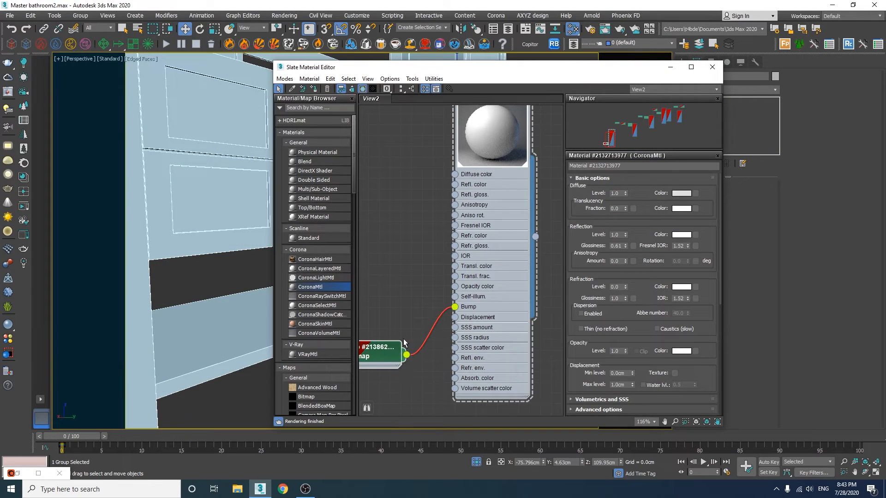
double_click(376, 353)
Add a UVW Map modifier with Box mapping to the cabinet group.
left_click_drag(462, 67, 529, 72)
left_click_drag(647, 77, 572, 187)
left_click(702, 90)
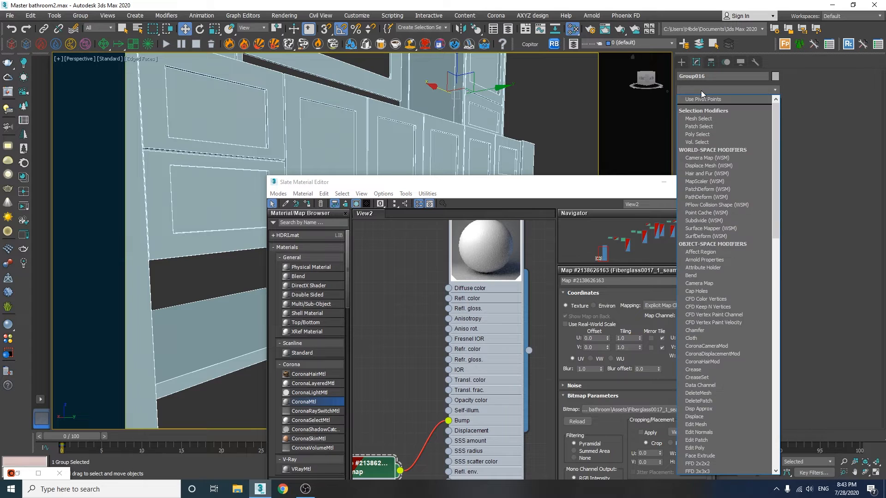
type("uvw")
key("Return")
left_click_drag(445, 183, 499, 133)
left_click(708, 238)
scroll(204, 212, "up", 5)
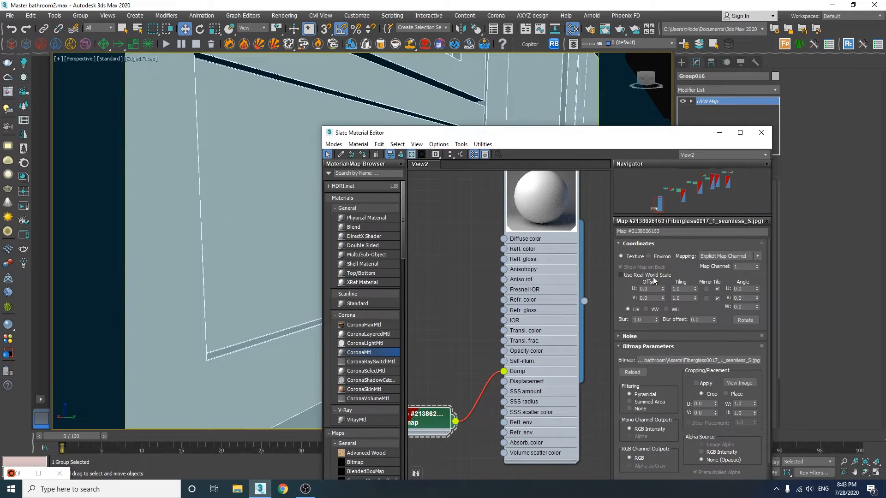
Enable real-world scale on the fiberglass bump bitmap and set its size to 5 cm by 5 cm.
left_click(622, 276)
type("5")
key("Tab")
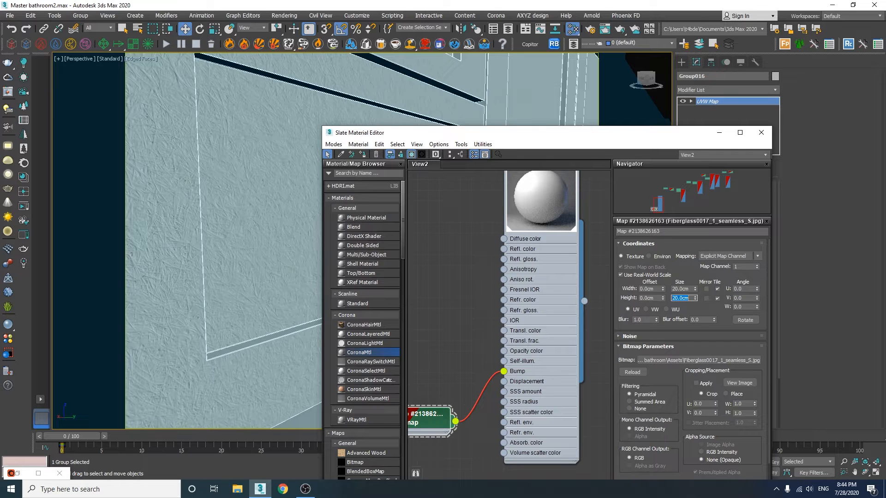
type("5")
key("Return")
scroll(295, 283, "up", 5)
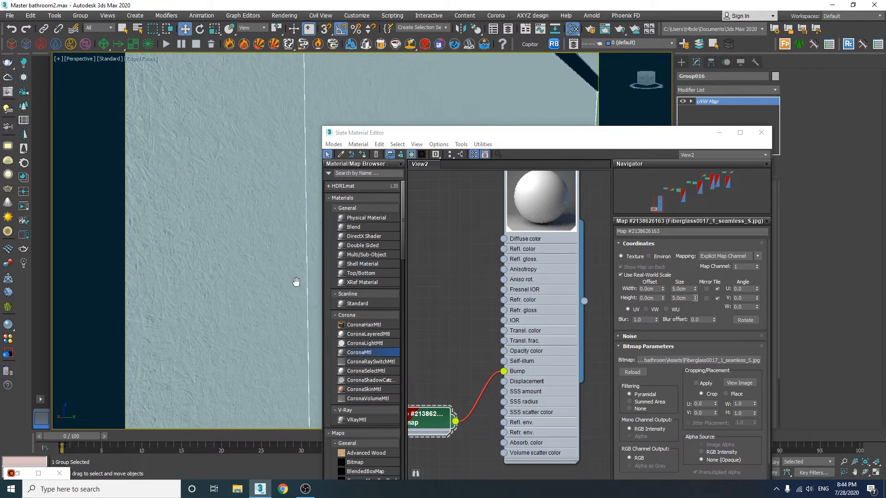
scroll(234, 229, "down", 5)
scroll(235, 229, "up", 3)
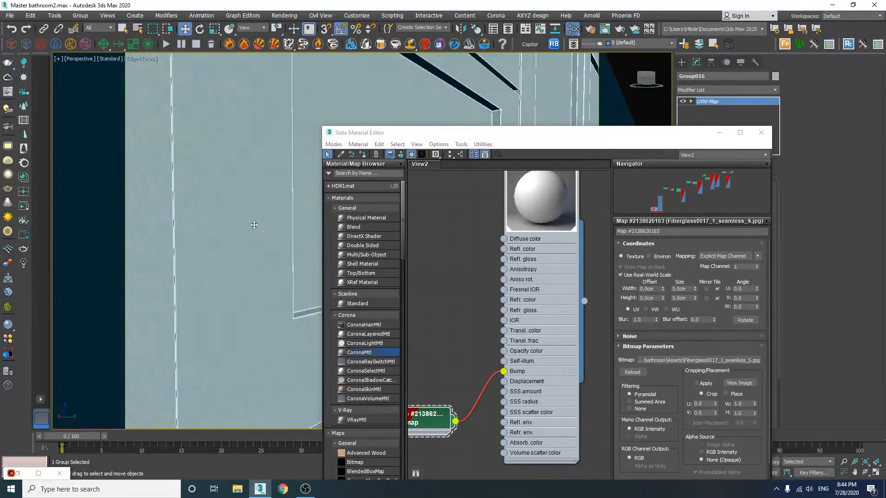
Try a fiberglass bitmap size of 8 cm by 8 cm and set it back to 5 cm by 5 cm.
double_click(678, 289)
double_click(678, 298)
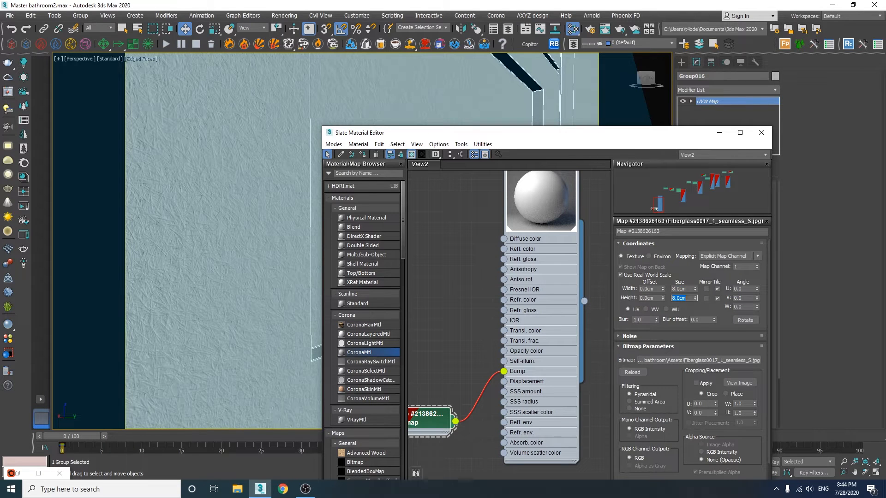
double_click(679, 289)
double_click(678, 298)
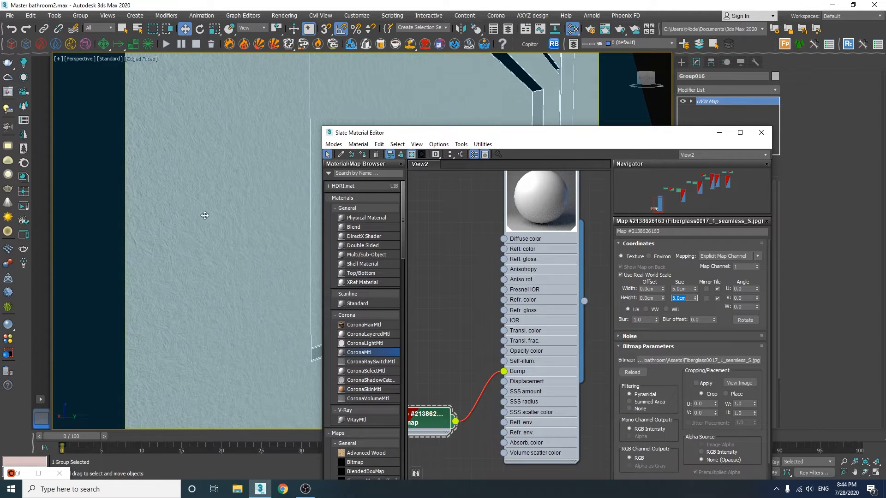
Start interactive rendering, end the cabinet's isolation and frame a close view of a cabinet door panel.
left_click(23, 207)
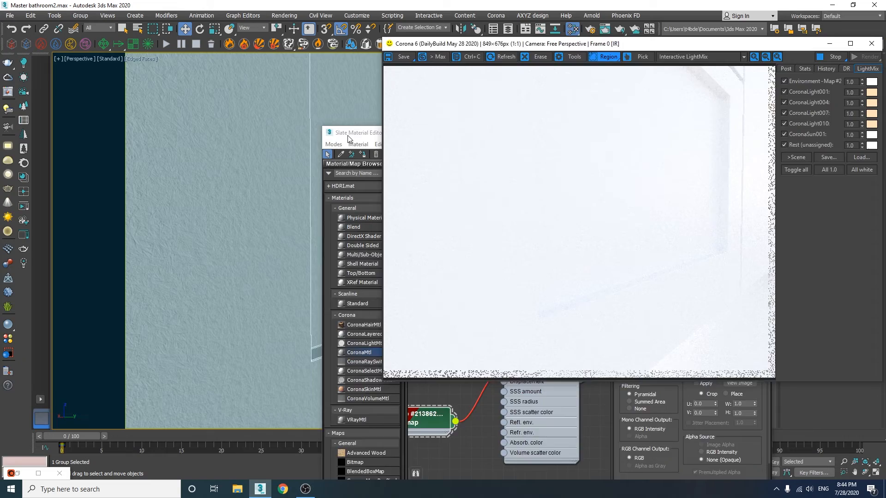
left_click_drag(348, 136, 434, 38)
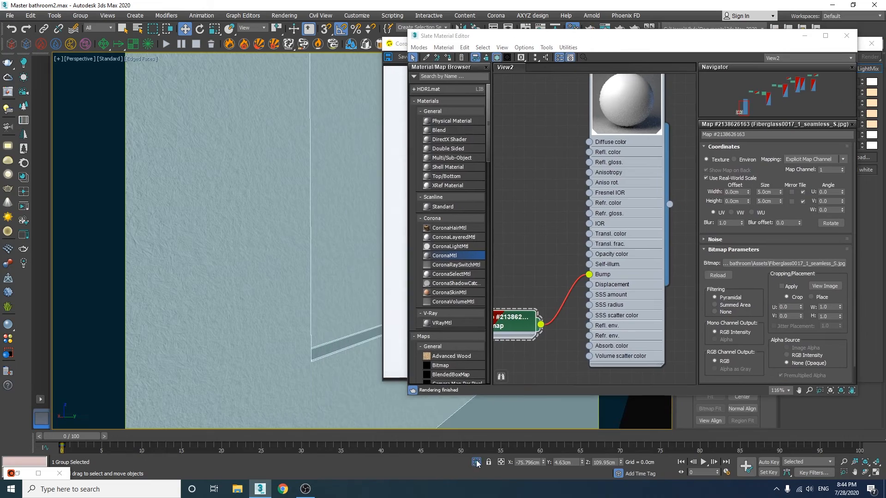
scroll(231, 277, "down", 10)
middle_click_drag(228, 279, 310, 277, "alt")
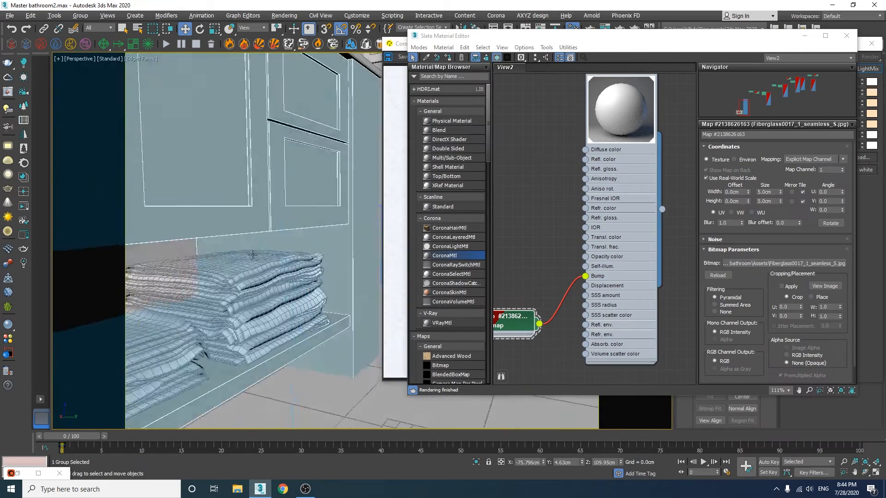
scroll(311, 276, "up", 5)
left_click(402, 45)
left_click_drag(410, 49, 247, 69)
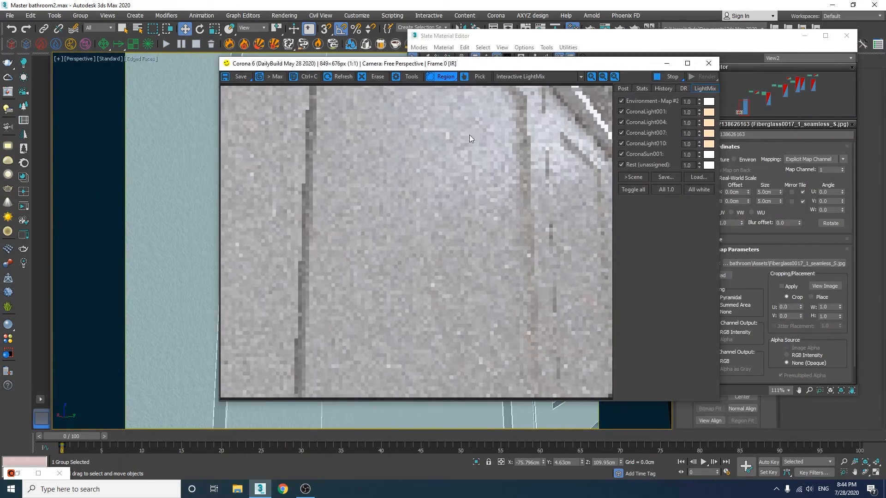
left_click_drag(387, 121, 500, 205)
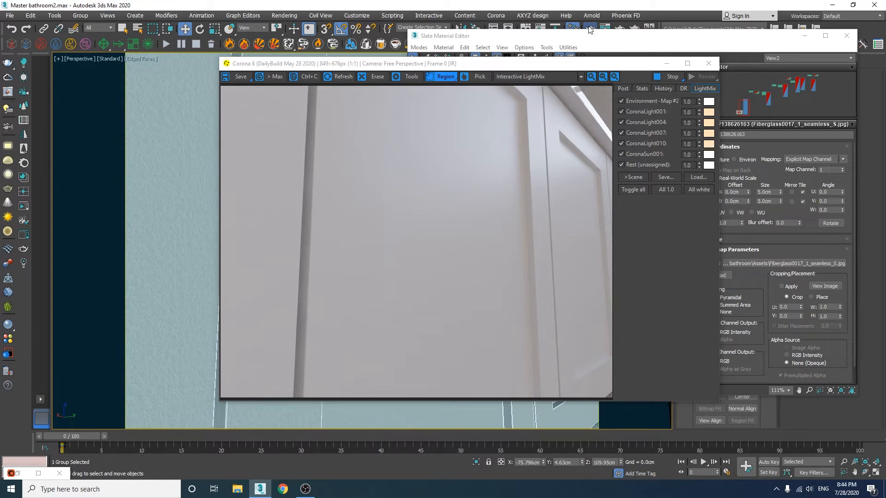
Turn off fast preview denoise during render in the render setup's interactive rendering settings.
key("F10")
left_click(615, 267)
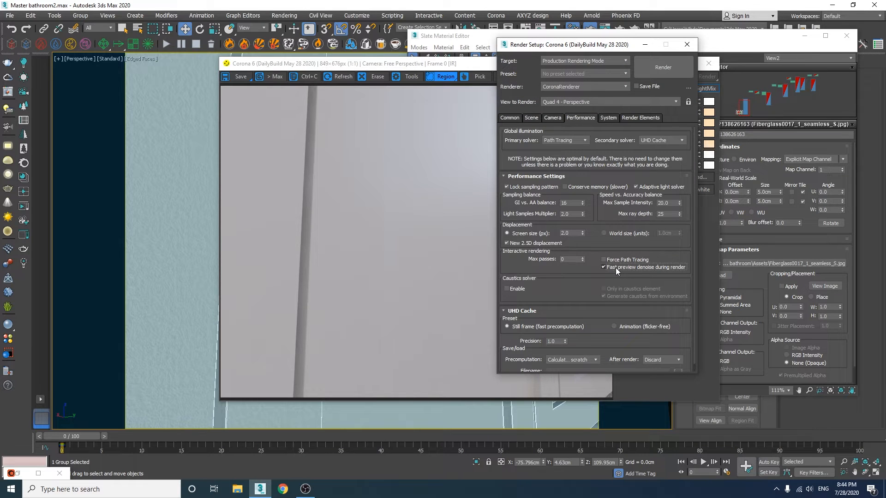
key("F10")
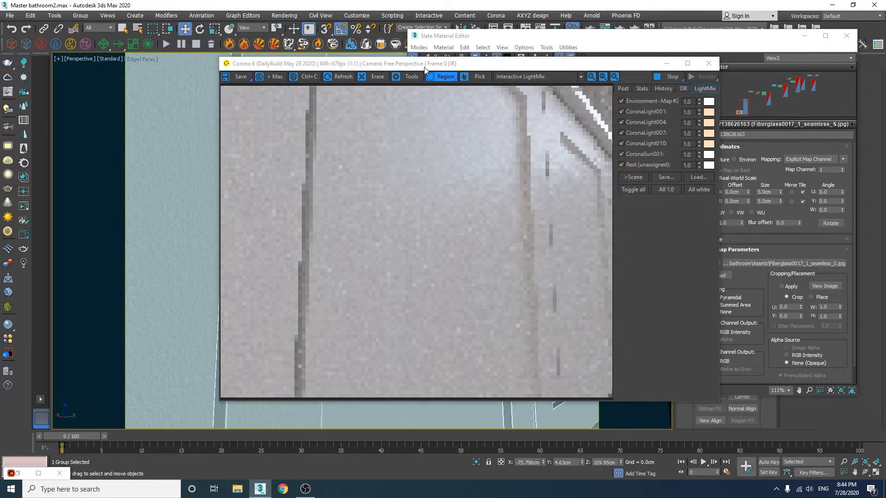
Examine the fiberglass bump on the cabinet door with a render region and a 2:1 zoom of the frame buffer.
left_click_drag(425, 69, 574, 90)
scroll(291, 168, "up", 2)
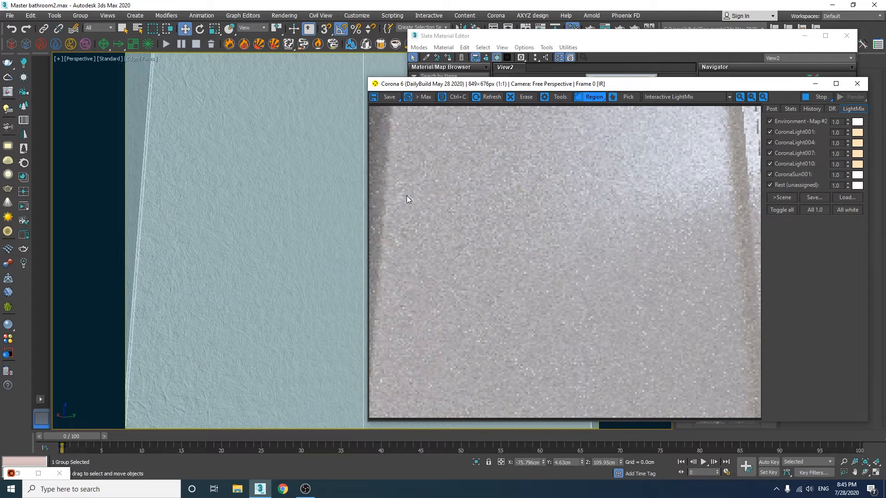
left_click_drag(592, 132, 323, 322)
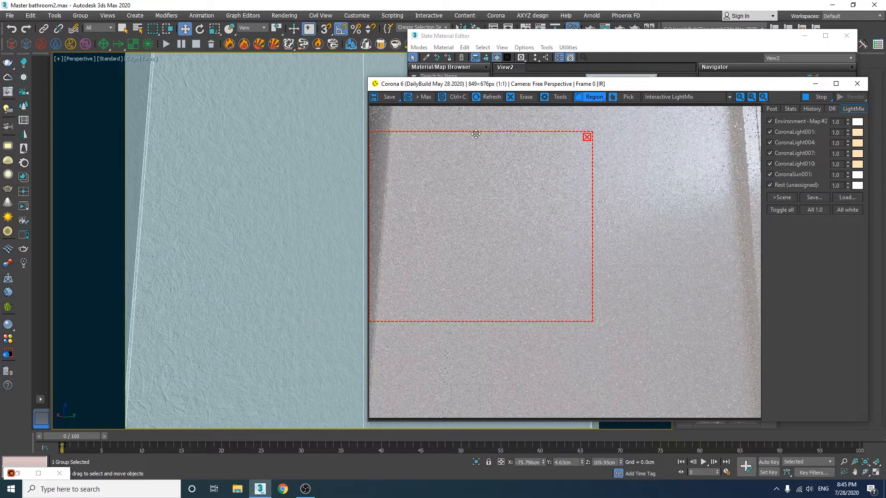
left_click_drag(516, 88, 206, 60)
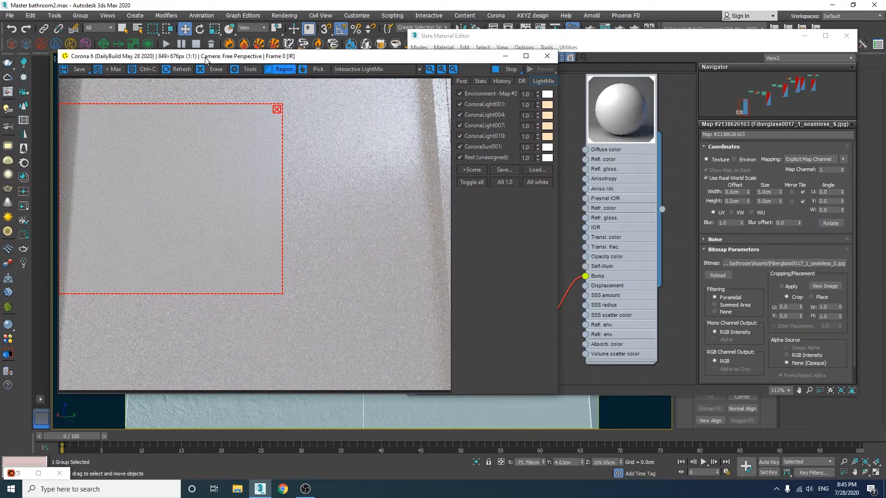
left_click(624, 228)
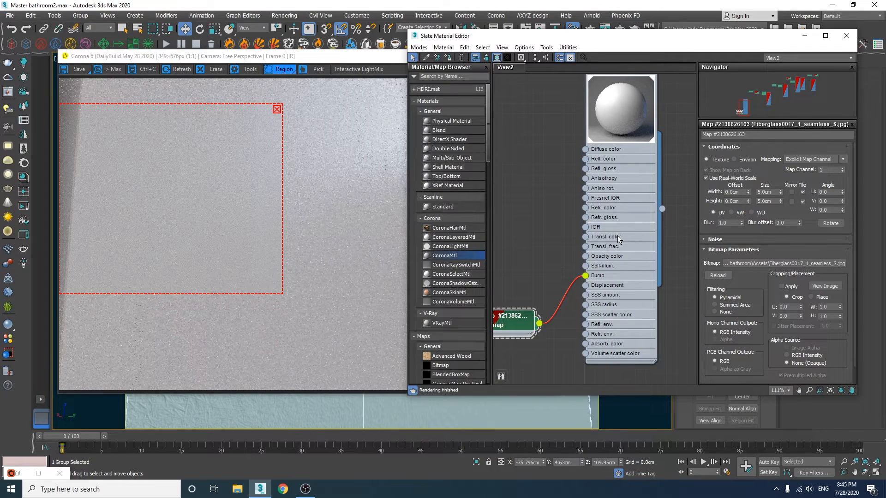
scroll(111, 182, "up", 1)
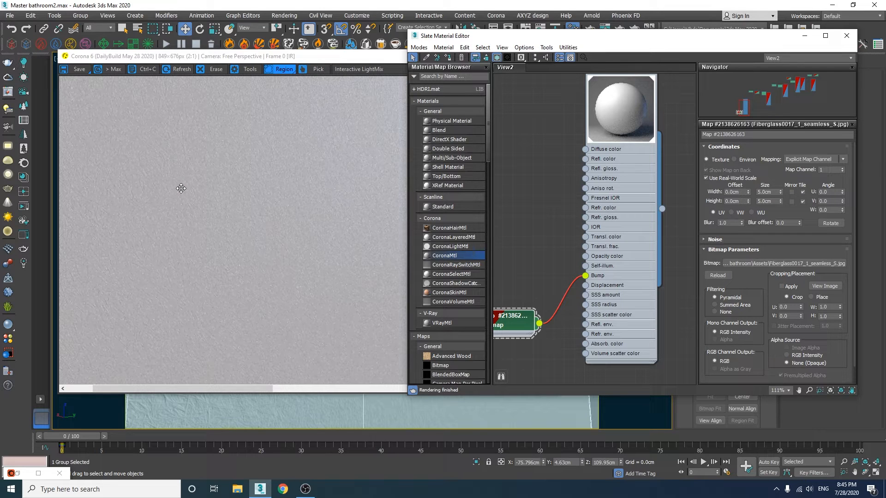
Set the fiberglass bitmap's real-world size to 10 cm by 10 cm and remove the render region.
scroll(181, 189, "down", 1)
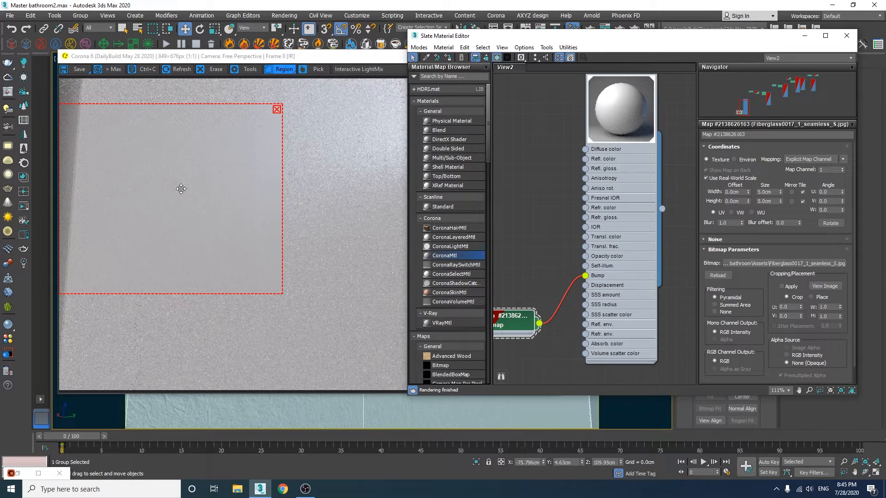
left_click_drag(616, 57, 627, 77)
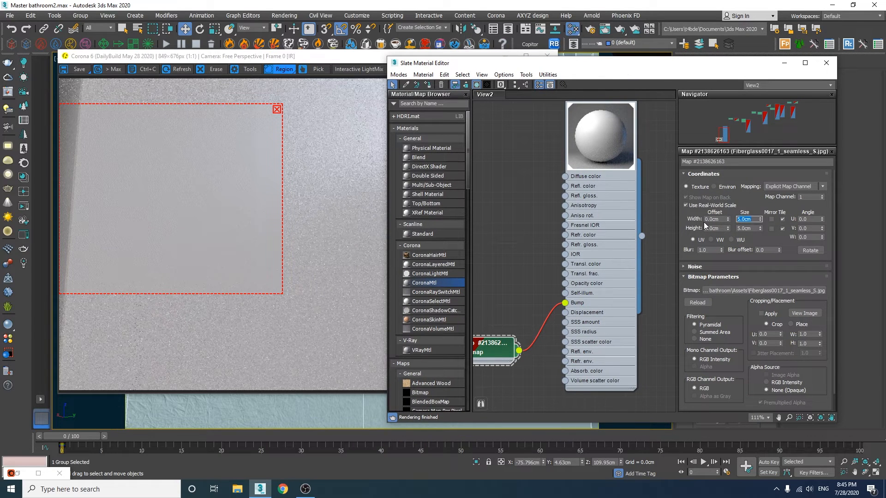
type("10")
key("Tab")
type("10")
key("Return")
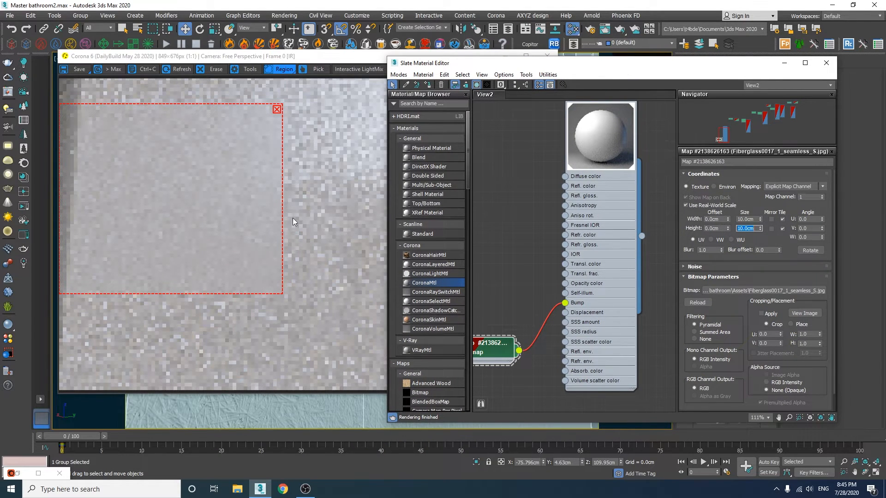
left_click(230, 168)
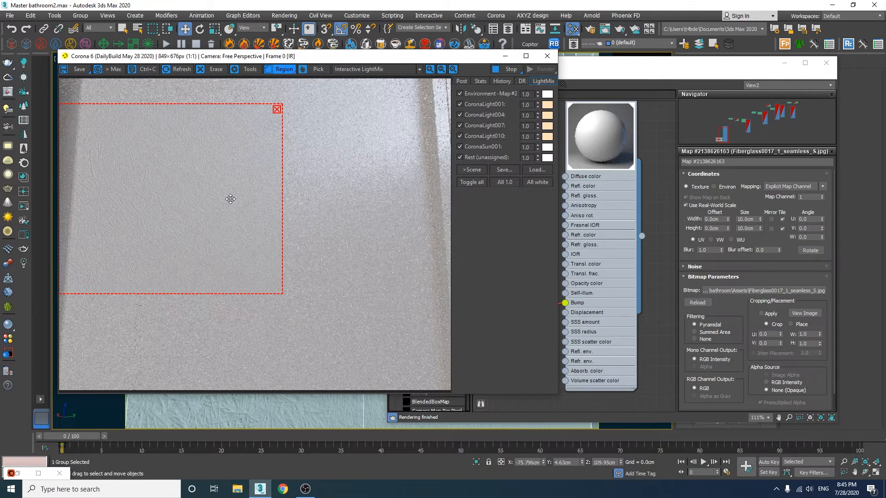
left_click(276, 110)
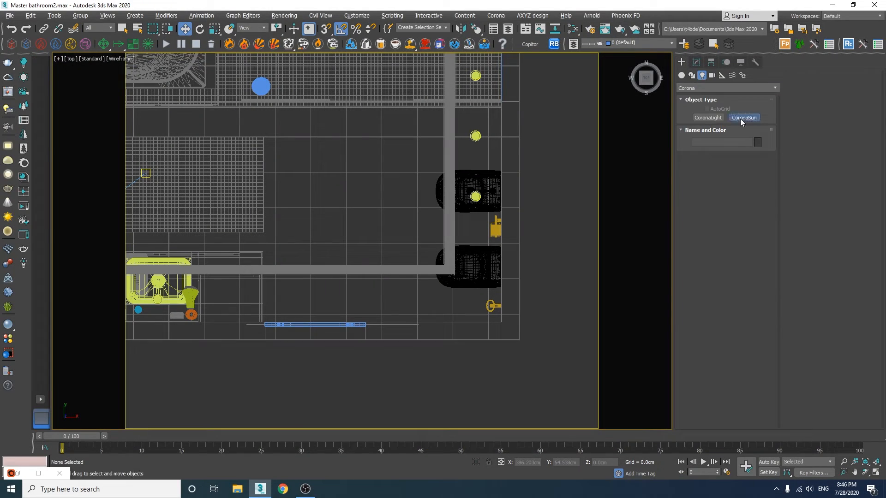
Place a targeted Corona camera in the top view, from behind the bathtub wall straight toward the sink cabinet, about 334 cm to its target.
left_click(744, 118)
left_click(712, 76)
left_click(713, 88)
left_click(702, 95)
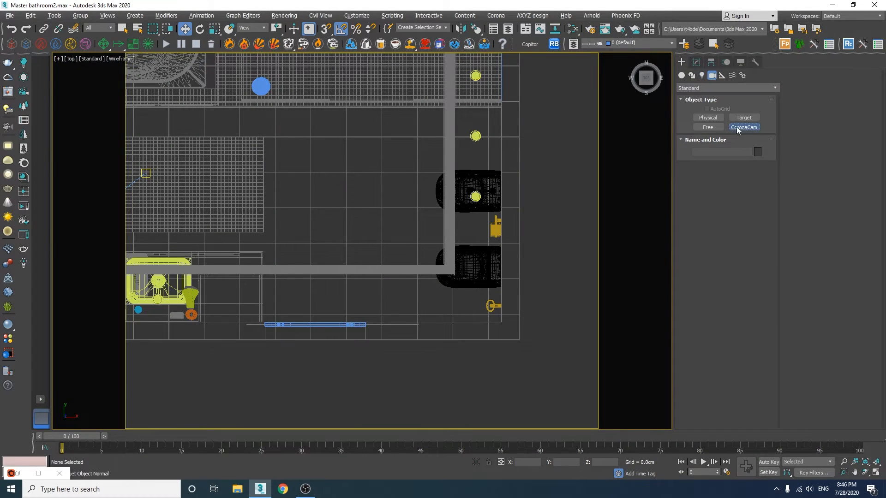
left_click(744, 126)
scroll(515, 328, "down", 4)
left_click_drag(389, 164, 389, 362)
right_click(510, 376)
left_click(387, 372)
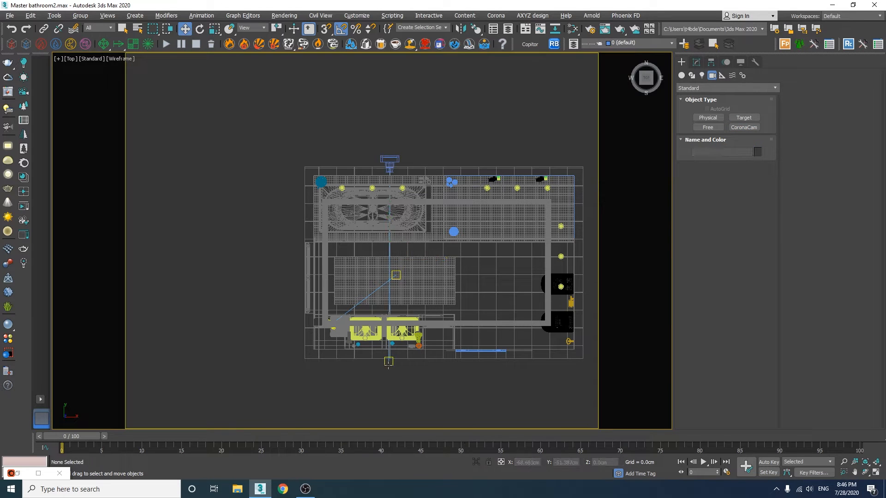
Align the camera's target with the camera by setting the target's X position to -65.934 cm.
left_click(389, 362)
double_click(527, 462)
type("-65.934cm")
key("Return")
Set the field of view of the camera facing the sink cabinet to 62.
left_click(390, 175)
left_click(696, 62)
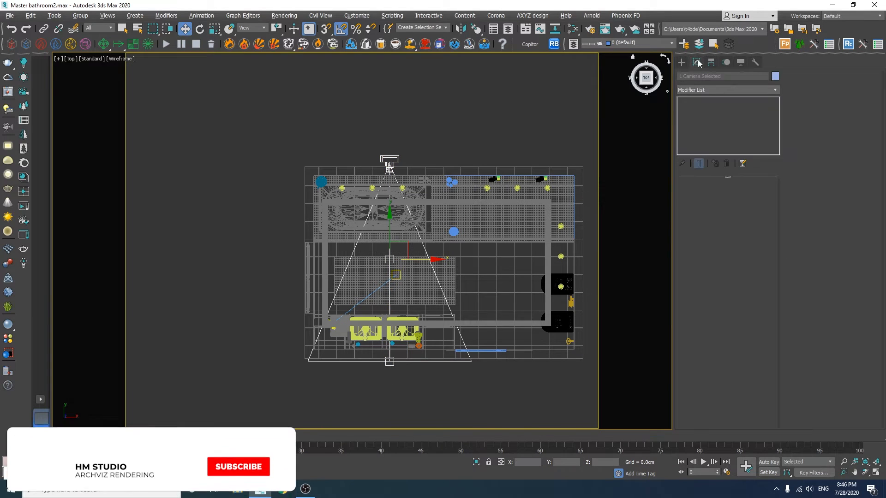
left_click(399, 158)
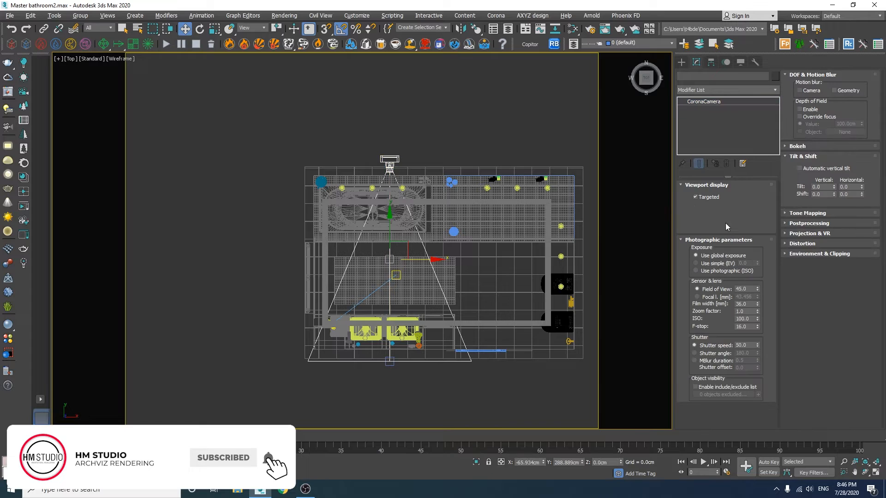
left_click_drag(759, 285, 759, 273)
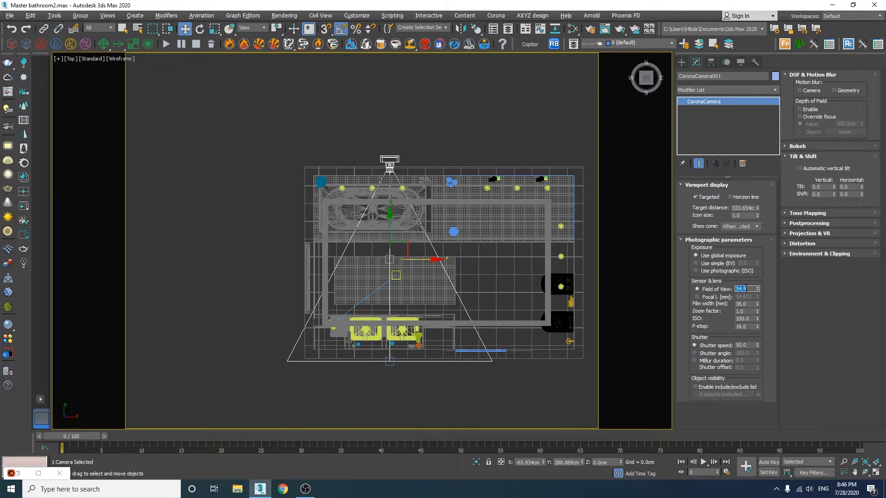
type("62")
key("Return")
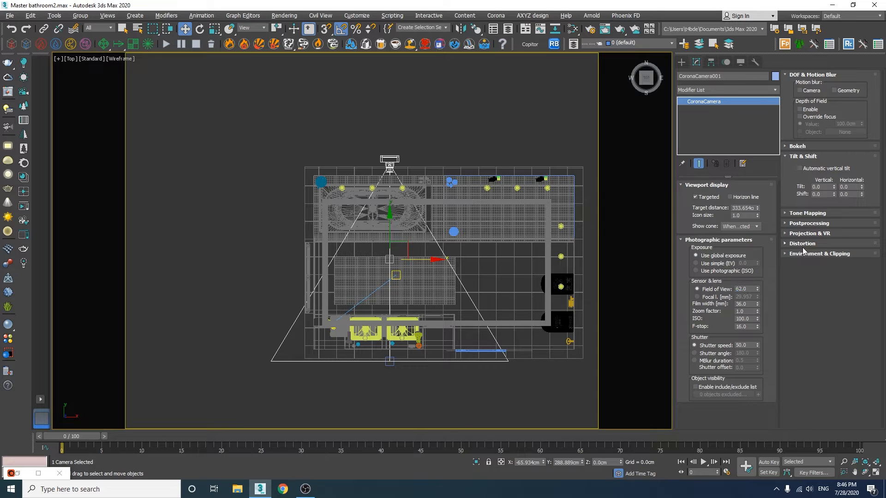
Enable camera clipping with a near distance of about 45.8 cm and show the clipping range in the viewport.
left_click(806, 253)
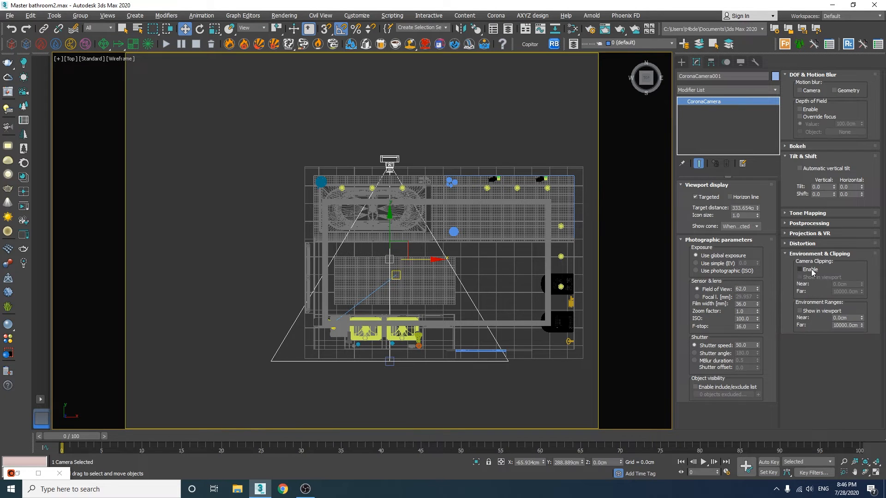
left_click(809, 270)
scroll(369, 169, "up", 10)
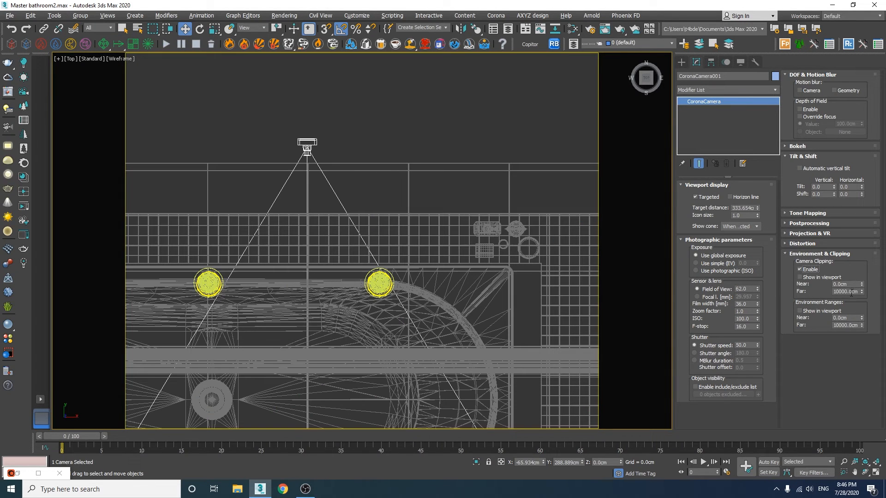
left_click_drag(862, 284, 859, 276)
left_click_drag(729, 196, 705, 90)
left_click(800, 278)
Look through the camera in shaded display and raise it to a height of about 126 cm.
key("c")
mouse_move(383, 182)
middle_mouse_down()
mouse_move(384, 321)
mouse_move(389, 287)
mouse_move(412, 281)
middle_mouse_up()
key("F3")
right_click(434, 237)
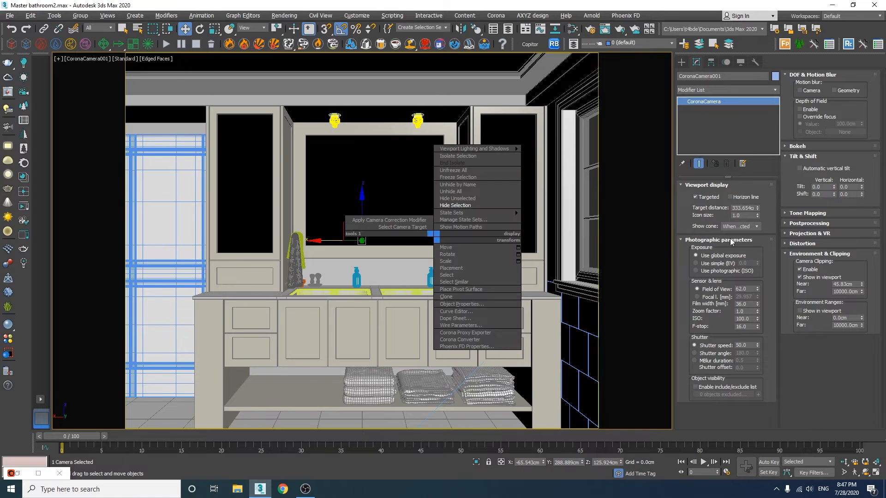
Enable automatic vertical tilt on the camera and lower its target to a height of about 111 cm.
left_click(807, 169)
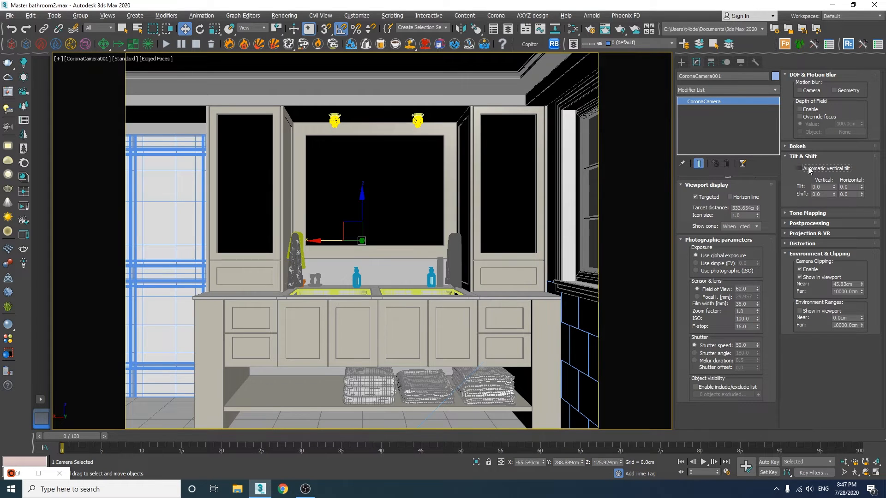
right_click(419, 204)
left_click(390, 195)
left_click_drag(363, 193, 363, 214)
right_click(475, 187)
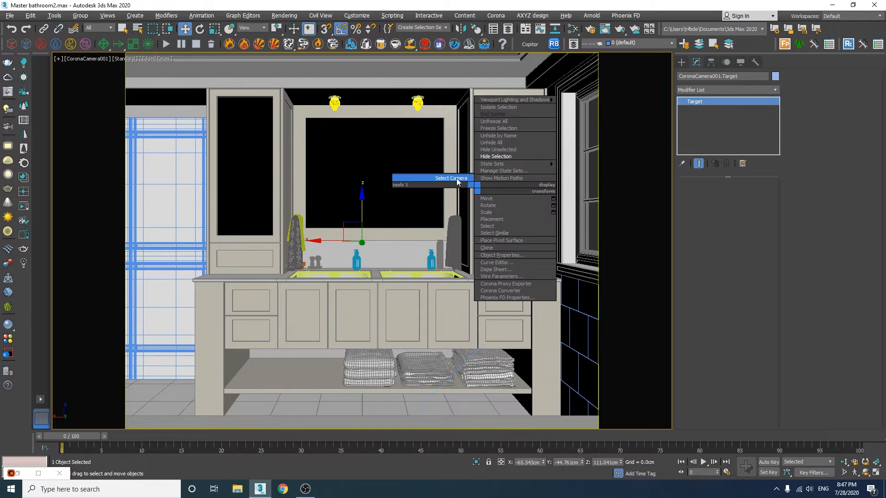
left_click(458, 181)
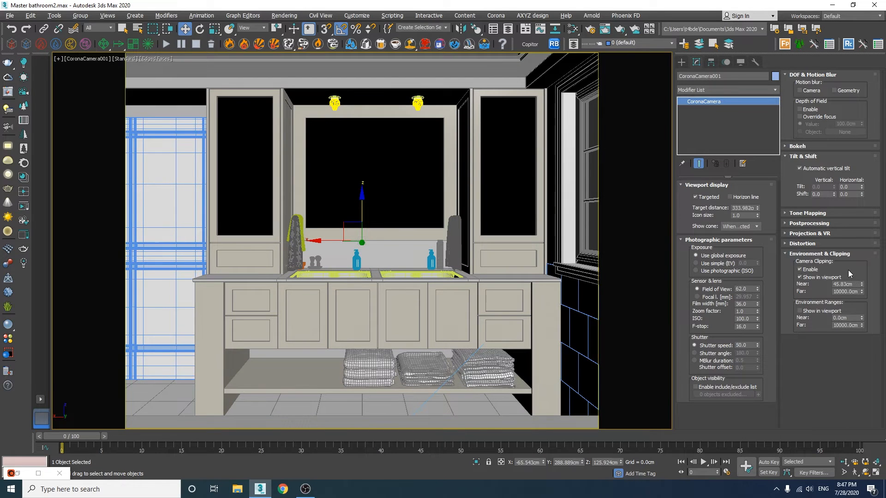
Set the camera's near clipping distance to about 135.2 cm and shift the camera and its target slightly sideways along X.
left_click_drag(861, 284, 792, 193)
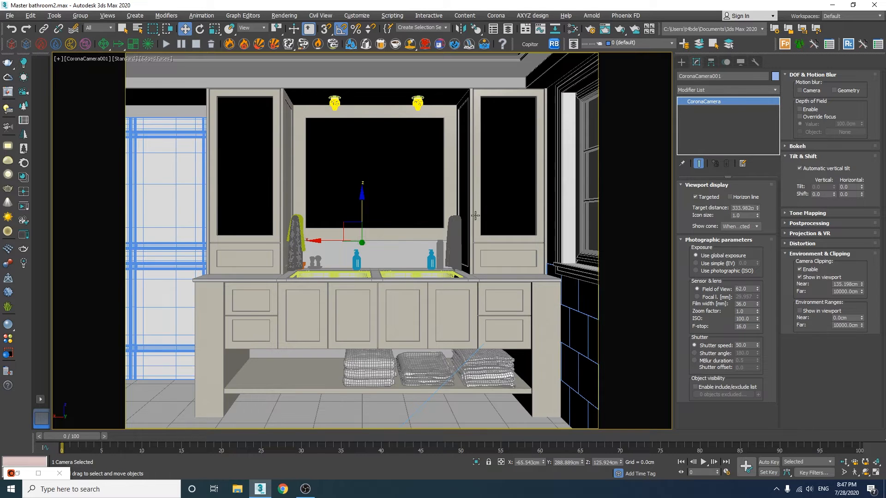
key("t")
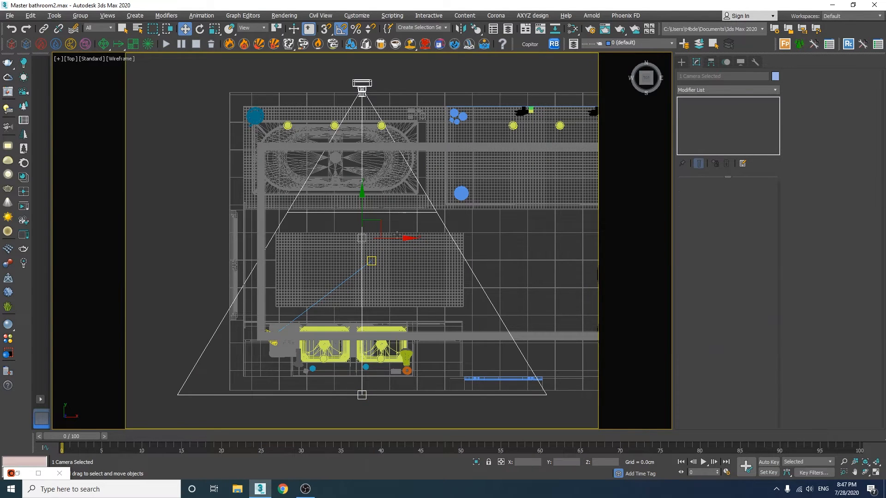
left_click_drag(384, 238, 374, 263)
key("c")
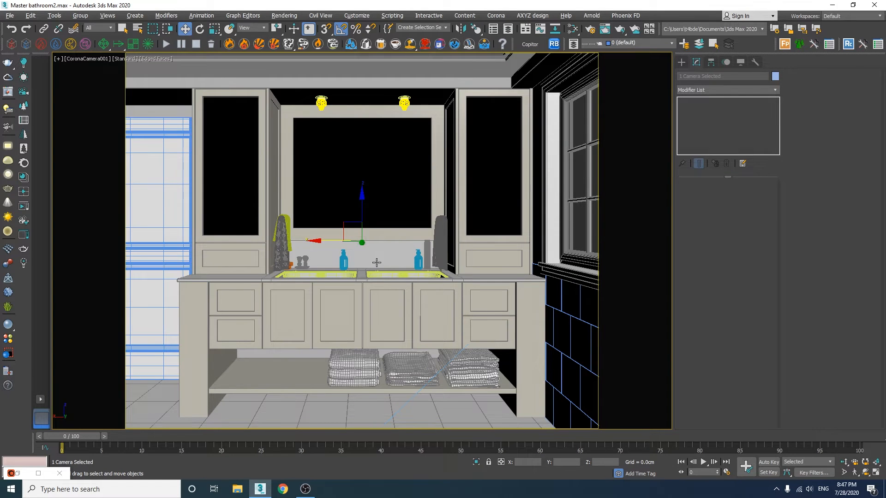
Unhide all objects and place a second Corona camera aimed diagonally from the cabinet-side wall at the bathtub, about 303 cm to its target.
key("t")
scroll(461, 257, "down", 3)
right_click(486, 254)
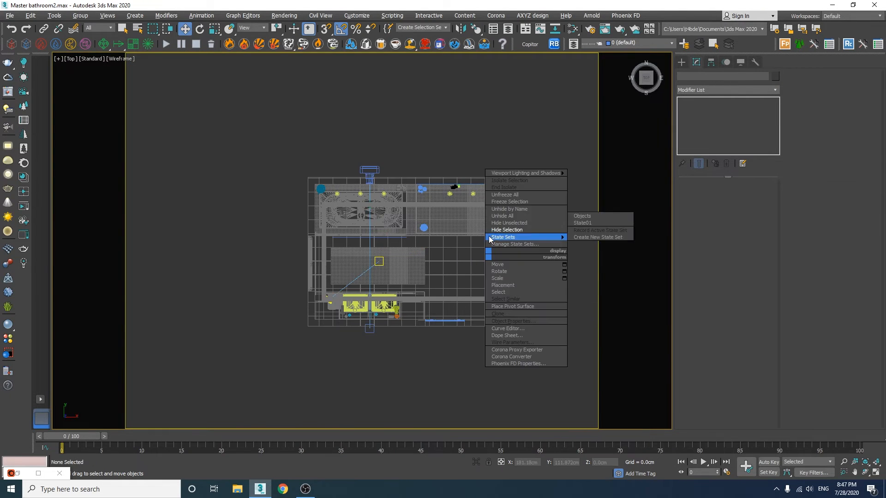
left_click(502, 216)
left_click(681, 62)
left_click(744, 127)
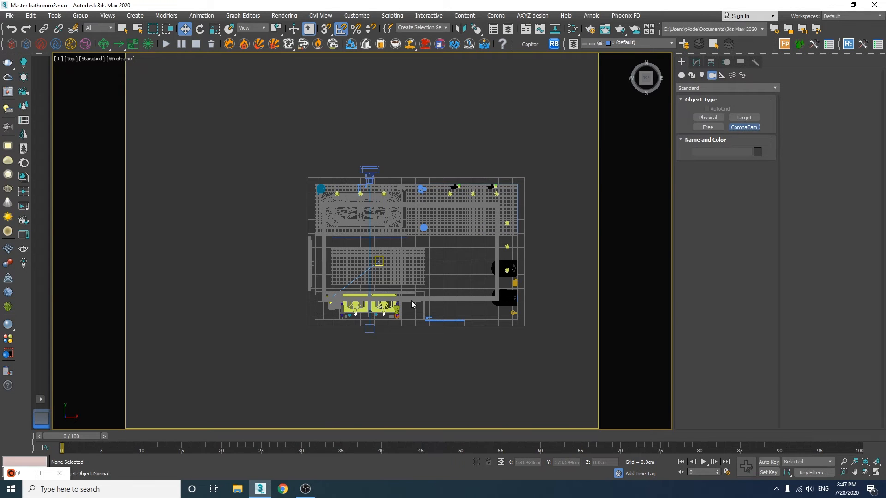
scroll(415, 313, "up", 3)
left_click_drag(480, 319, 397, 222)
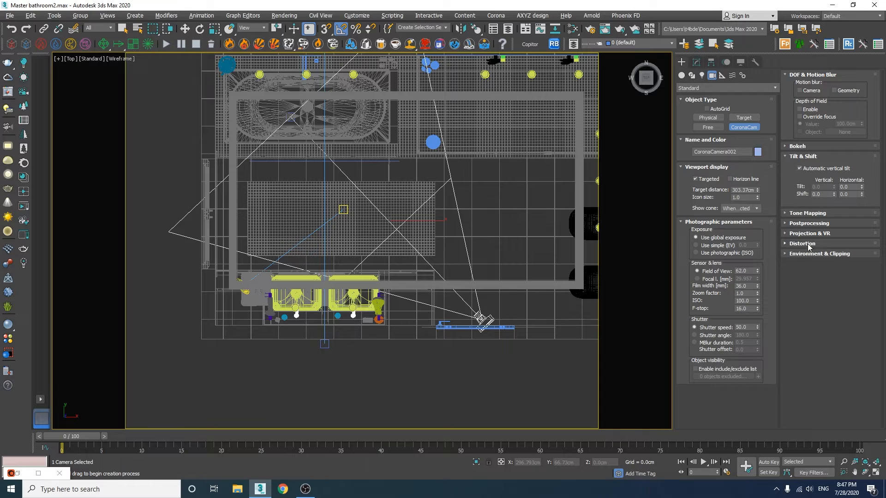
Turn off clipping on the second camera and raise it to frame the bathtub corner with the window.
double_click(802, 254)
left_click(803, 254)
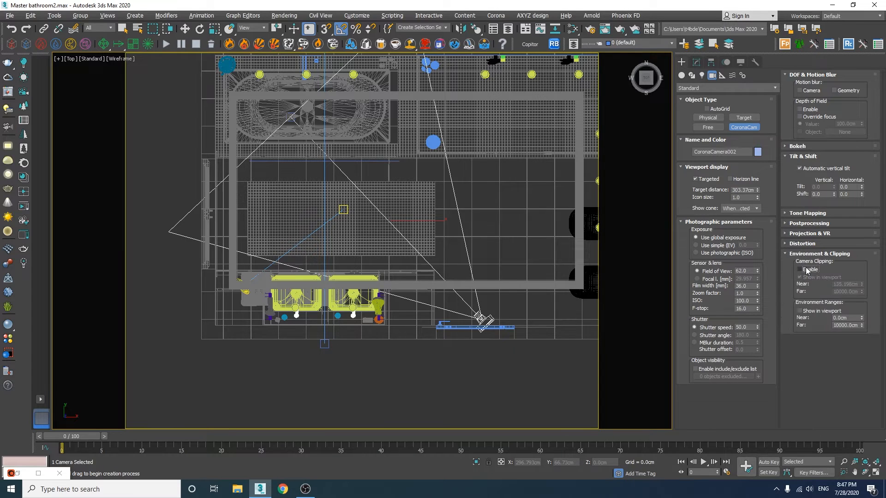
key("c")
middle_click_drag(469, 257, 418, 302)
scroll(407, 302, "down", 4)
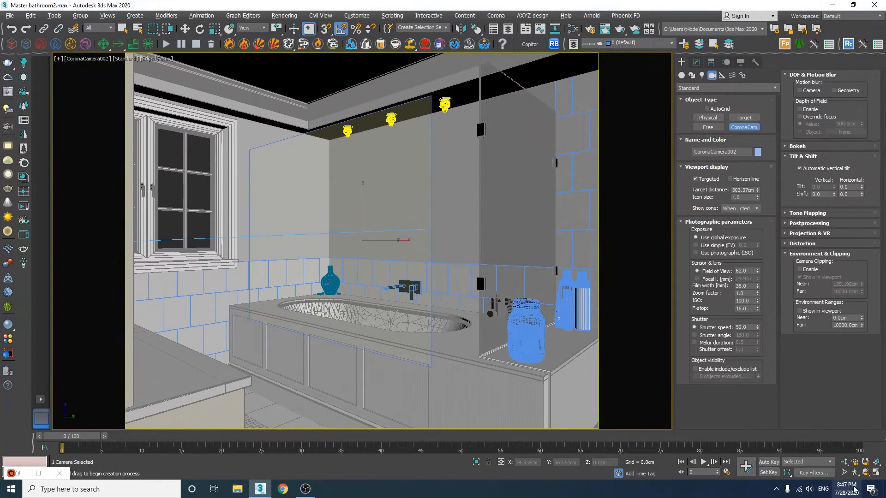
Refine the second camera's framing of the bathtub, window and glass jar with the Walk Through tool.
left_click(856, 473)
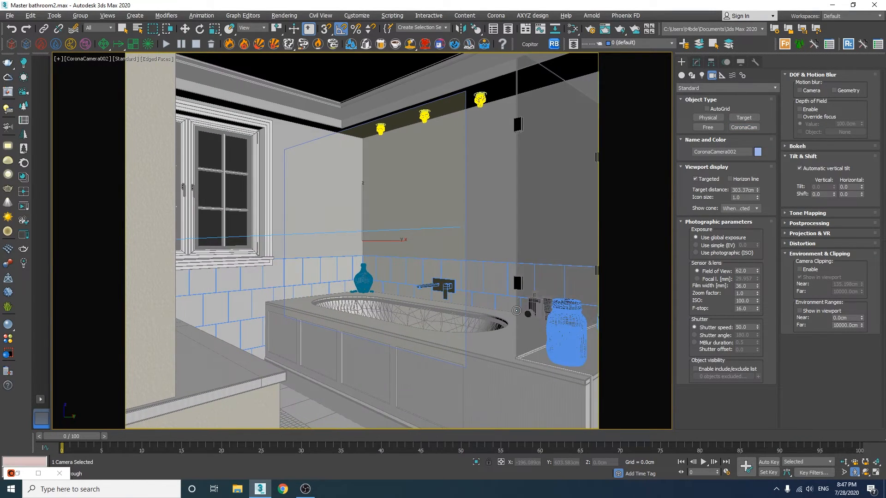
mouse_move(517, 311)
middle_mouse_down()
mouse_move(516, 302)
mouse_move(524, 305)
middle_mouse_up()
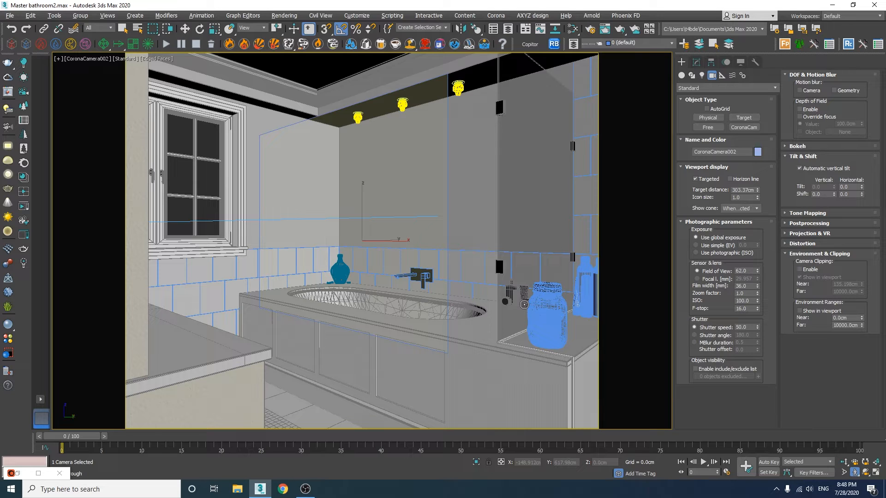
left_click_drag(524, 305, 526, 305)
right_click(525, 305)
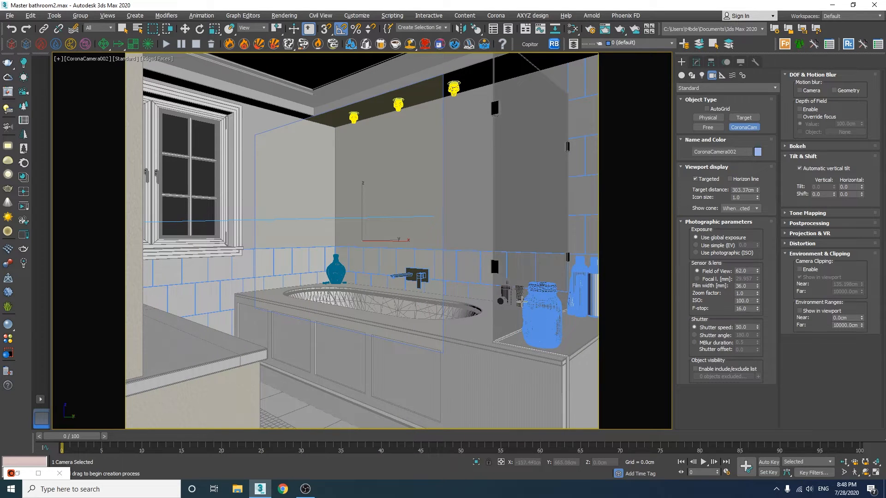
Set the second camera's target distance to about 286.2 cm and enable depth of field with a lower F-stop.
key("t")
key("F3")
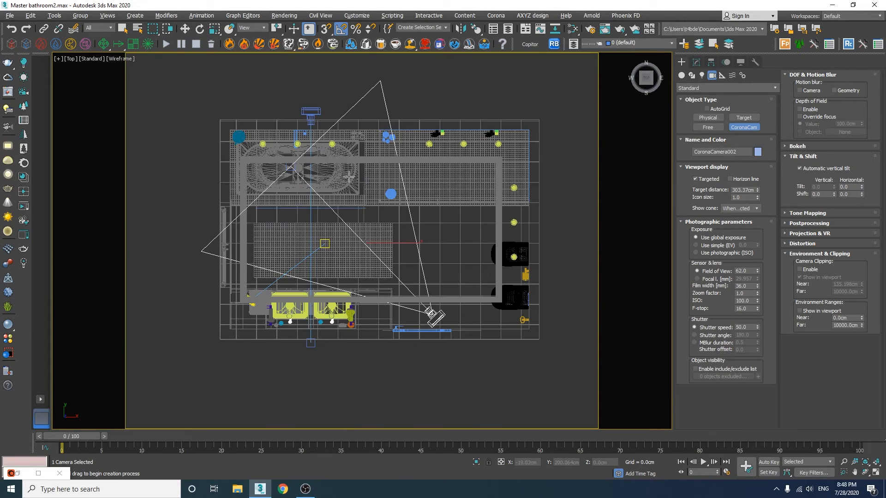
scroll(351, 178, "up", 2)
left_click_drag(757, 190, 757, 195)
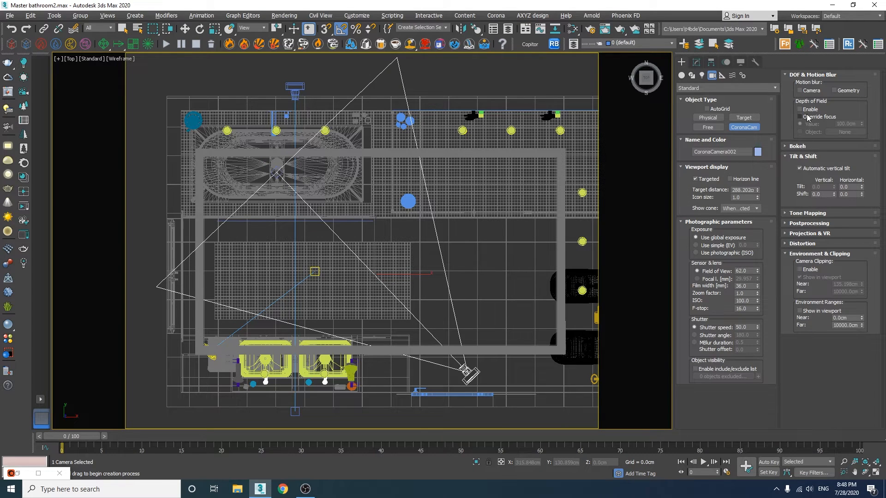
left_click(800, 110)
double_click(744, 309)
type("1.")
right_click(447, 260)
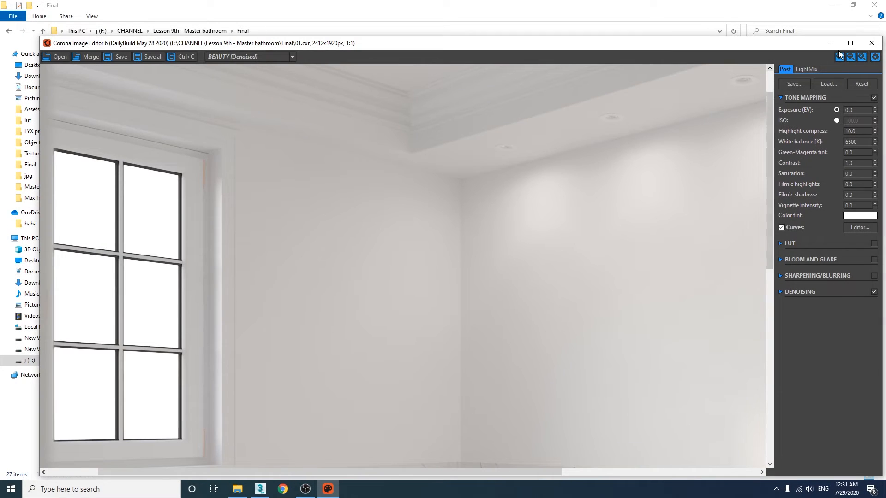
Show the whole 01.cxr bathroom render in Corona Image Editor and turn off all its LightMix lights.
left_click(842, 43)
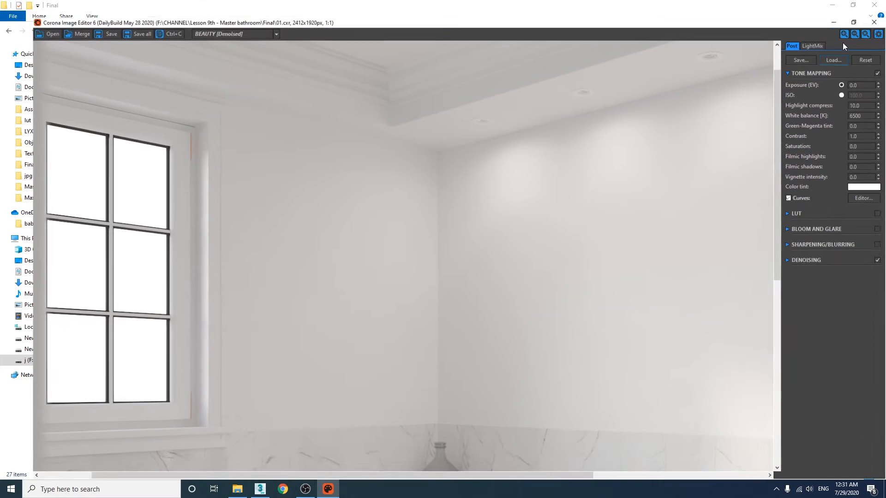
left_click_drag(508, 346, 406, 199)
scroll(422, 212, "down", 1)
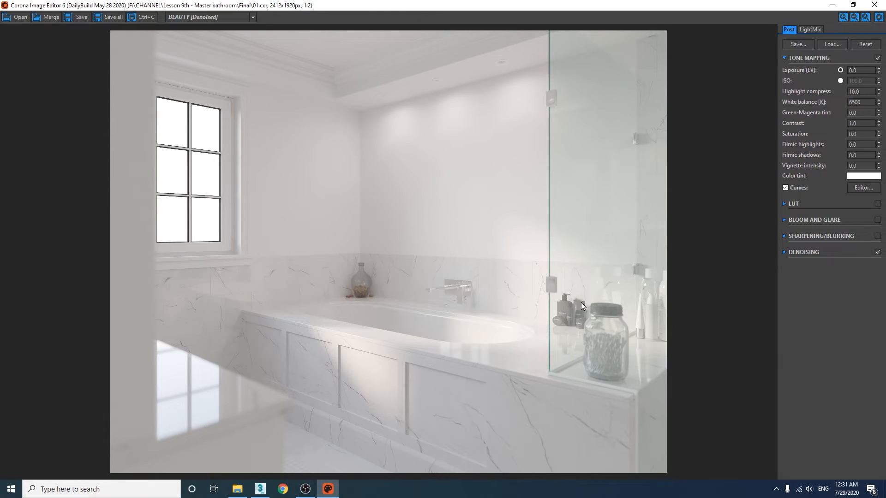
left_click(813, 30)
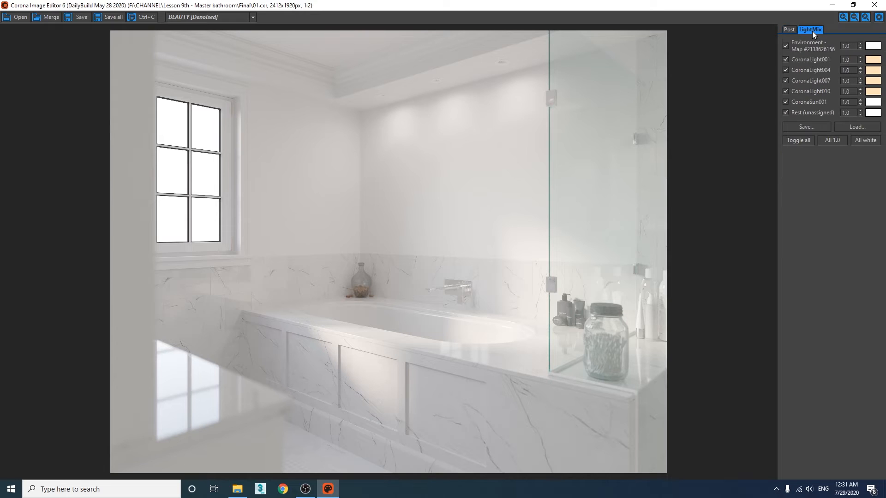
left_click(797, 139)
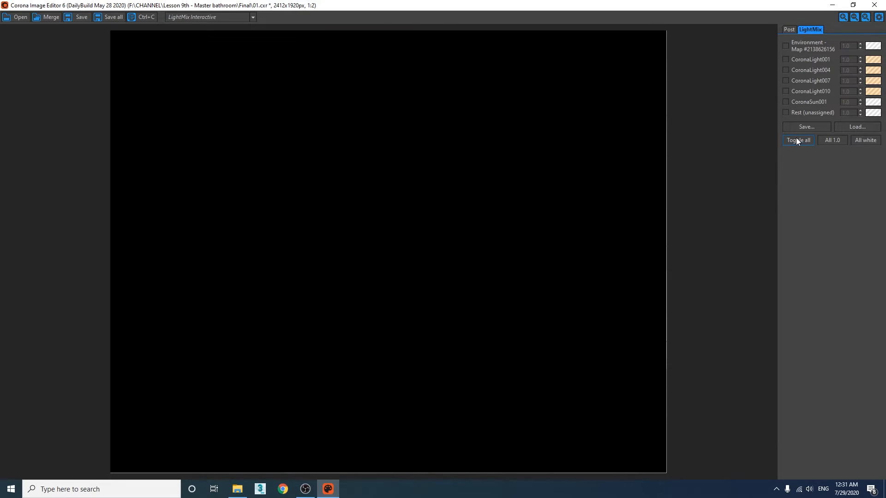
Turn on the environment light at 0.750 and CoronaSun001 at about 0.507 in the light mix.
left_click(786, 46)
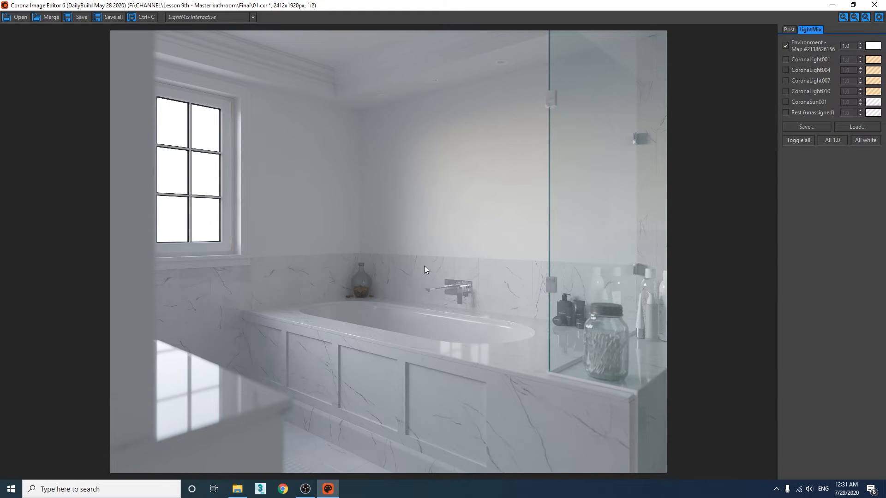
left_click_drag(860, 46, 762, 246)
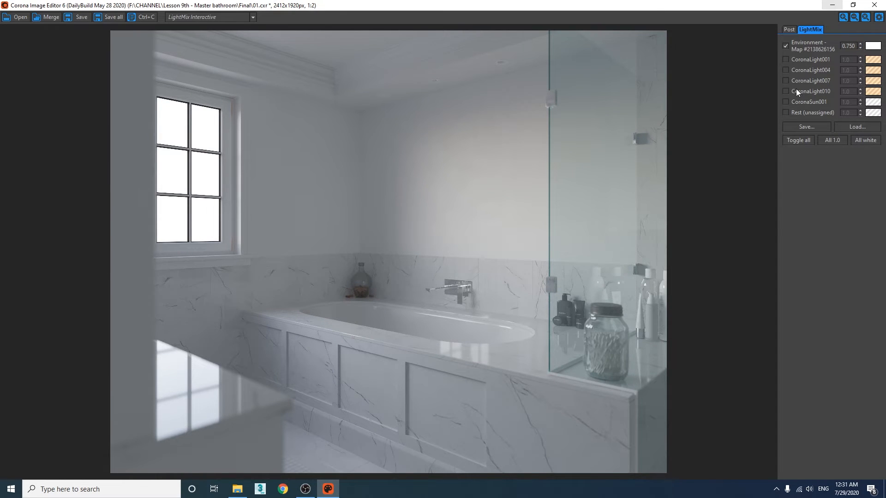
left_click(786, 102)
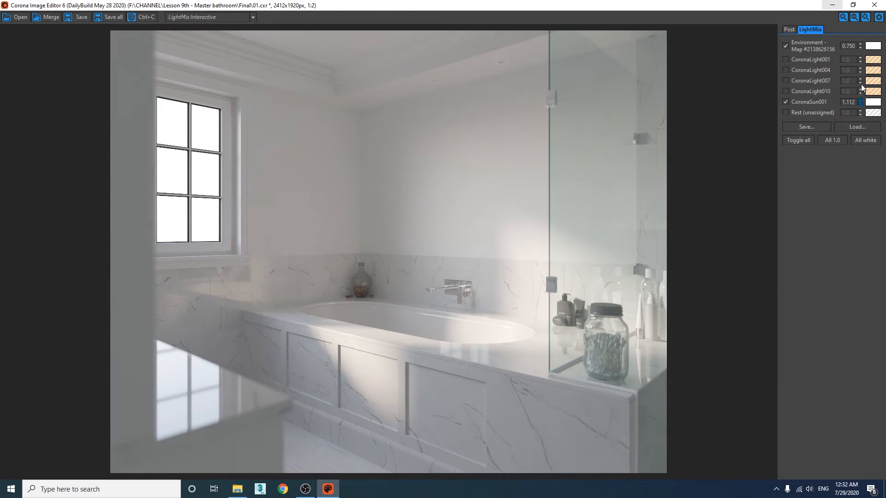
left_click_drag(851, 91, 825, 169)
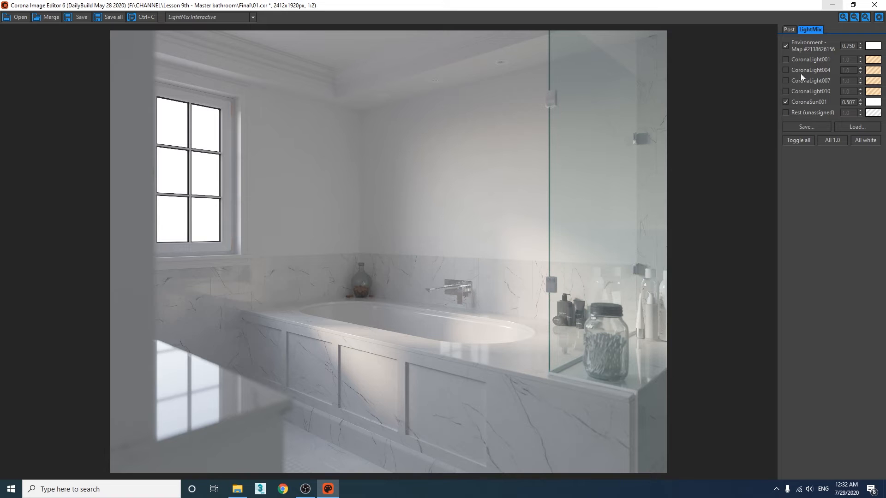
Turn on CoronaLight001 and warm its light color by raising the saturation to about 107.
left_click(785, 59)
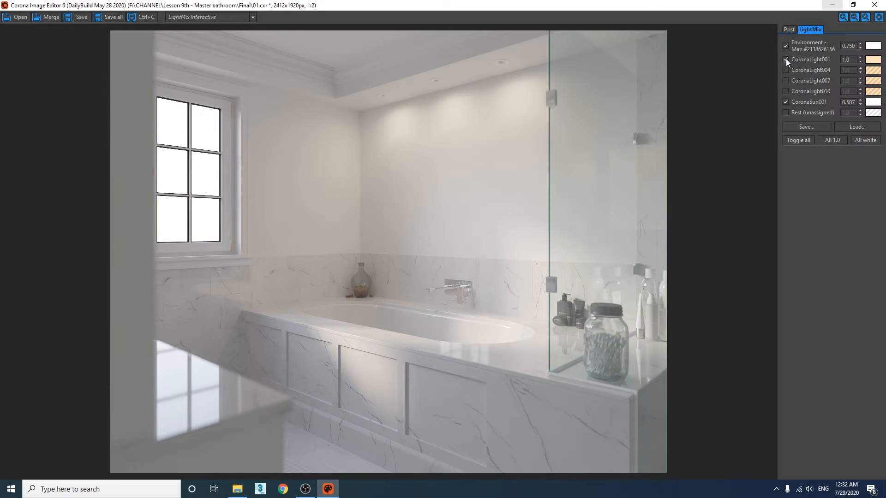
left_click(873, 60)
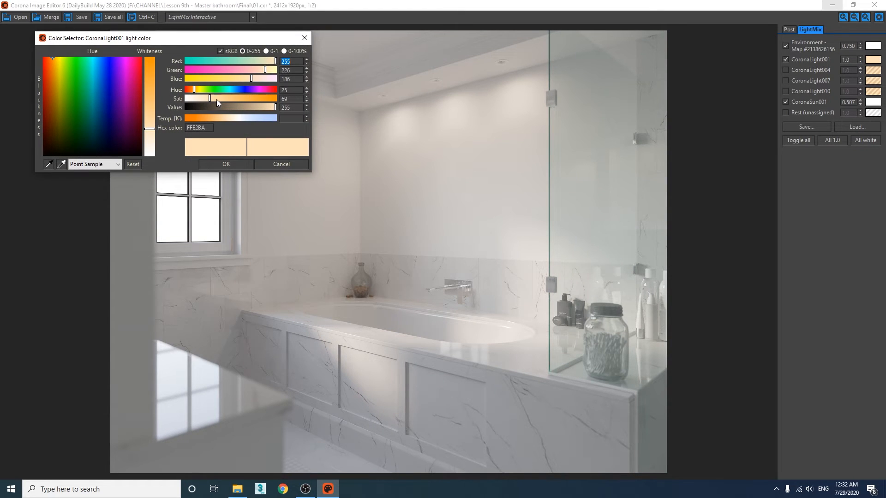
left_click_drag(217, 99, 223, 98)
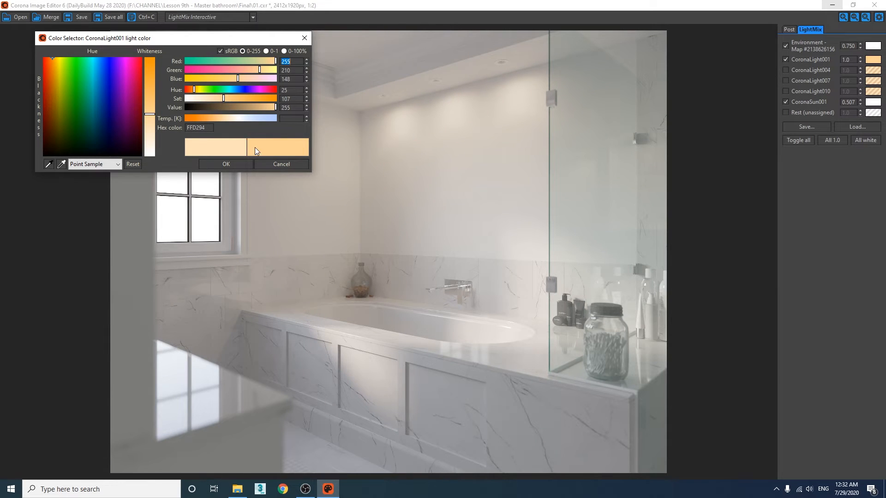
left_click(235, 169)
Try CoronaLight007 in the light mix at an intensity of about 2.753.
left_click(786, 81)
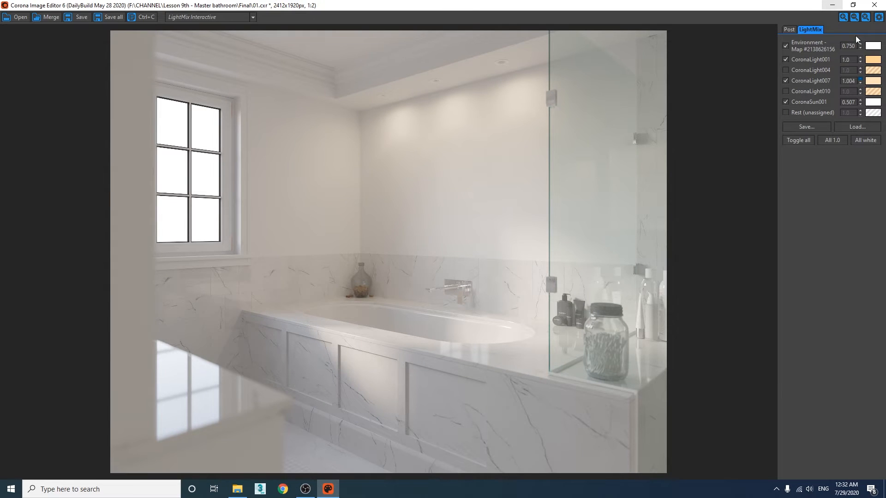
left_click_drag(855, 35, 827, 397)
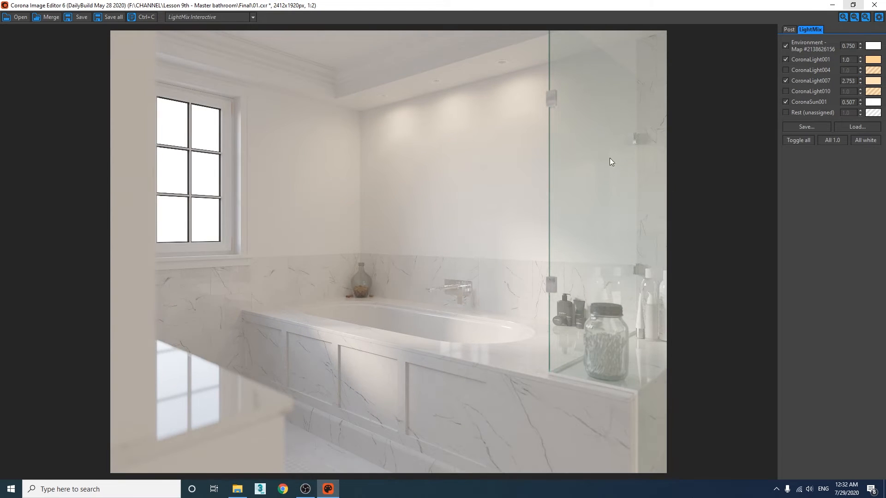
left_click(786, 81)
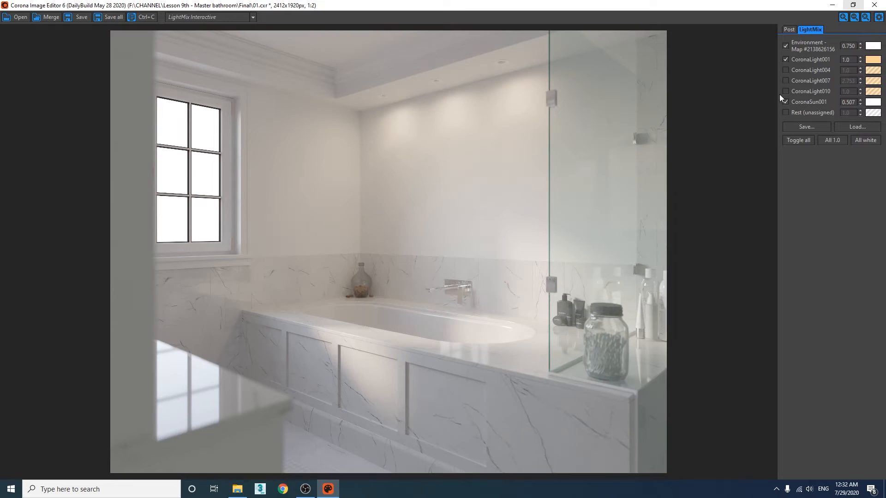
Turn on the unassigned rest lights and add two points to the brightness curve, darkening the shadows and midtones slightly.
left_click(786, 112)
left_click(789, 29)
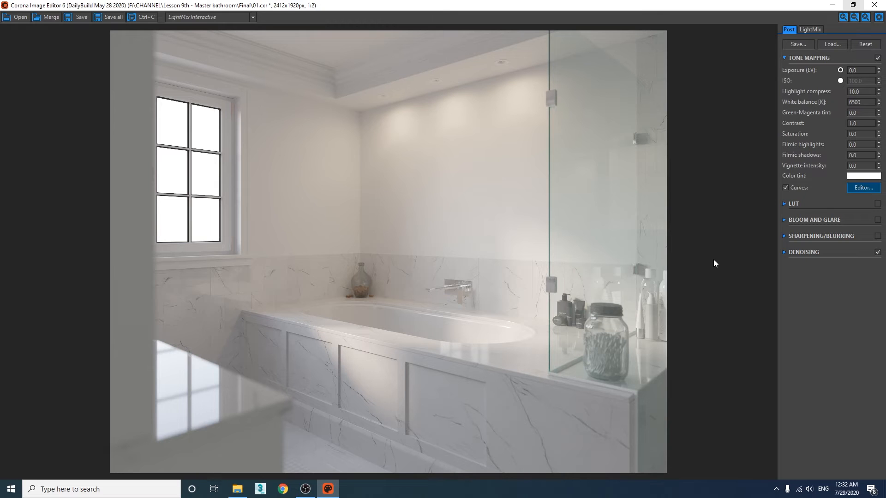
left_click_drag(772, 76, 751, 73)
left_click_drag(750, 197, 754, 201)
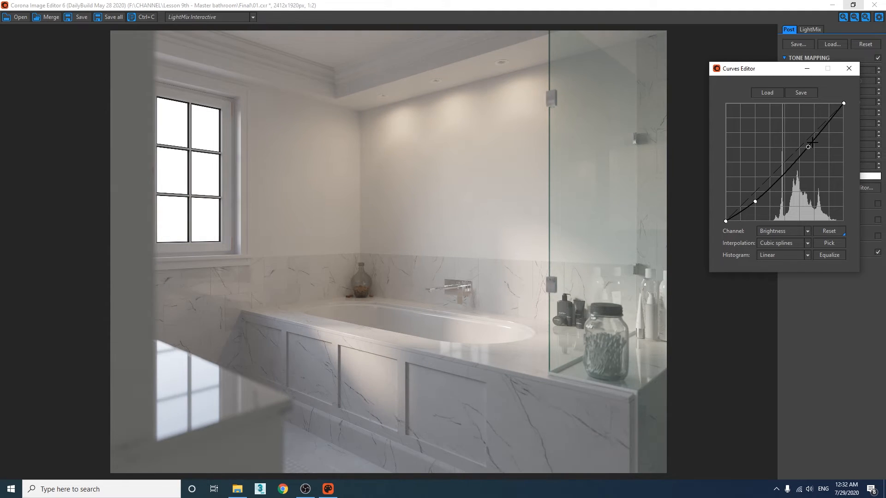
left_click_drag(809, 144, 806, 145)
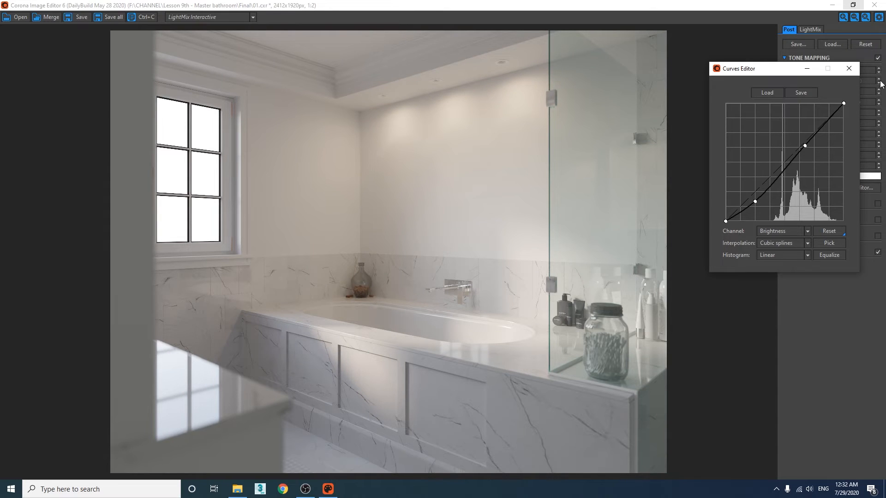
left_click(848, 68)
Raise the environment light to about 0.86 and enable bloom and glare with a bloom intensity of 5.
left_click(811, 30)
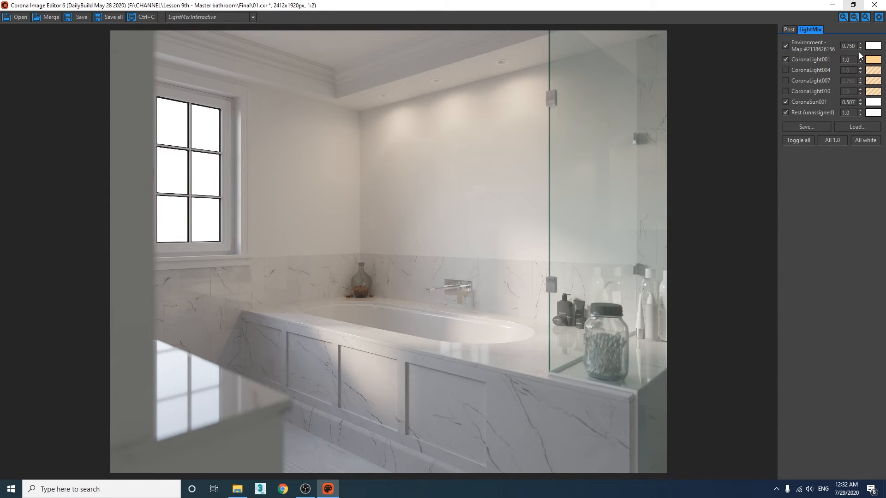
mouse_move(859, 45)
left_mouse_down()
mouse_move(858, 23)
mouse_move(850, 32)
left_mouse_up()
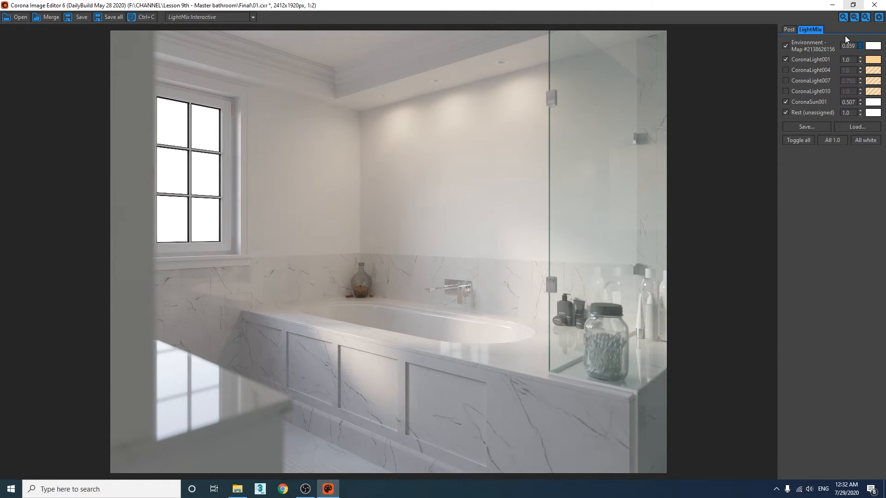
left_click(789, 29)
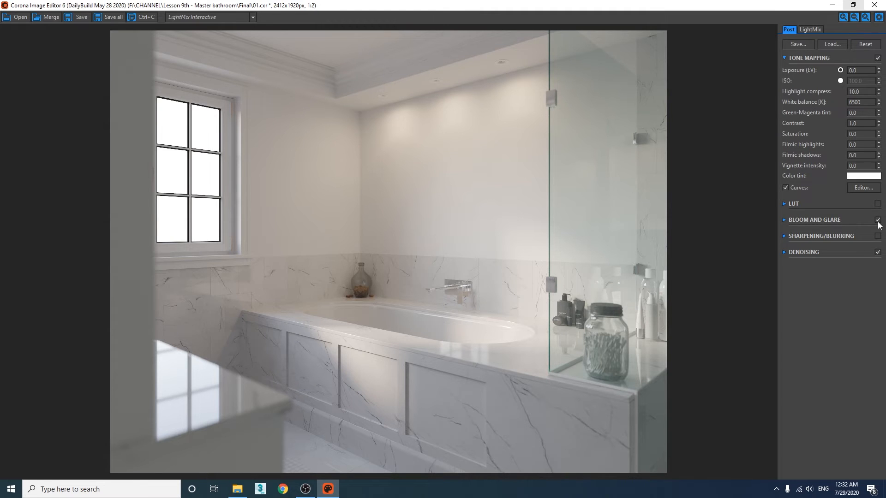
left_click(814, 220)
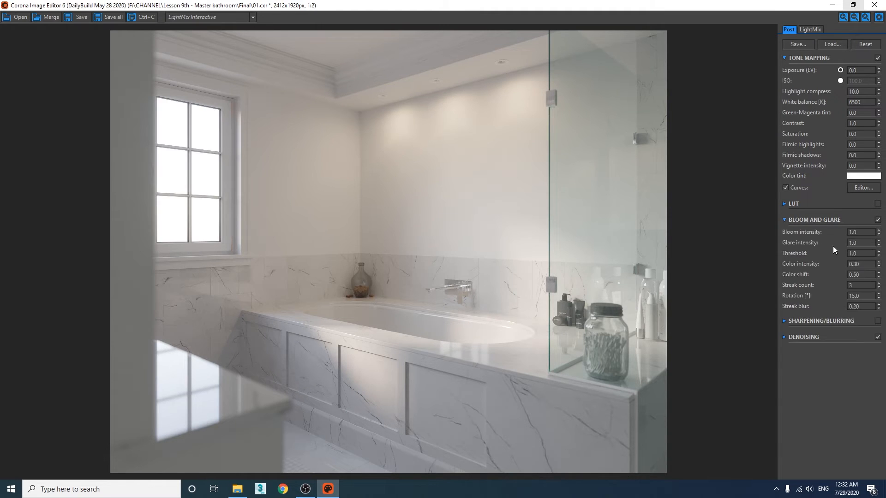
left_click_drag(862, 234, 804, 238)
type("2")
key("Return")
type("5")
key("Return")
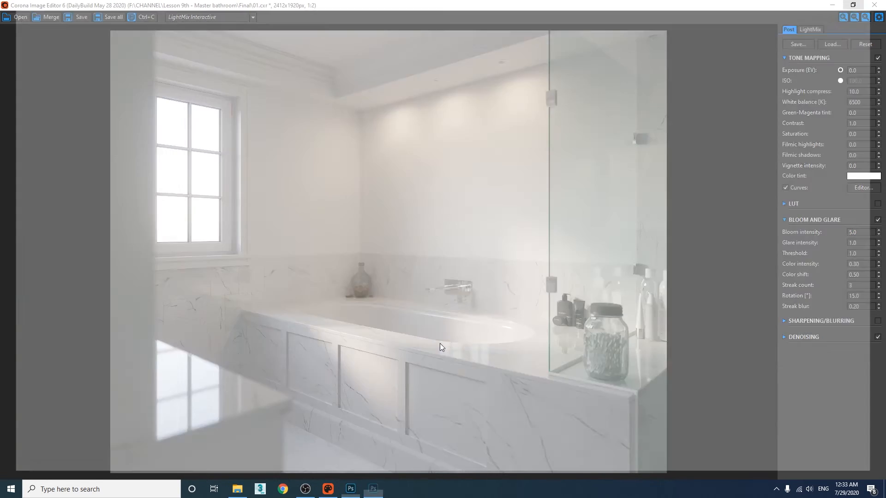
In Photoshop, paste the copied render into a new 2412 × 1920 pixel document and duplicate its layer.
key("ctrl+n")
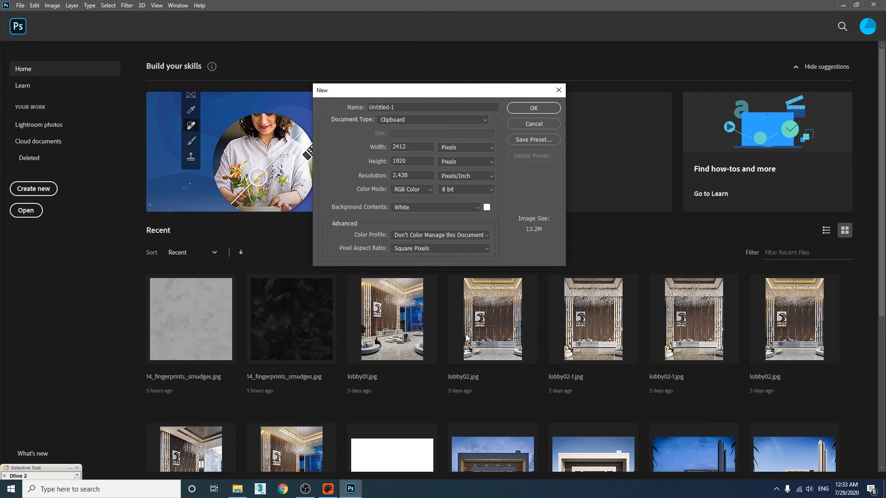
left_click(537, 108)
key("ctrl+v")
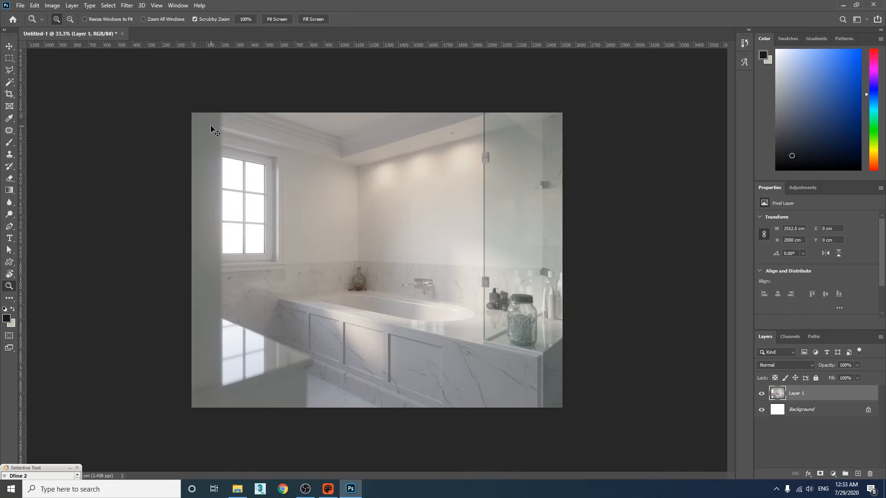
left_click(393, 299)
left_click_drag(822, 395, 855, 472)
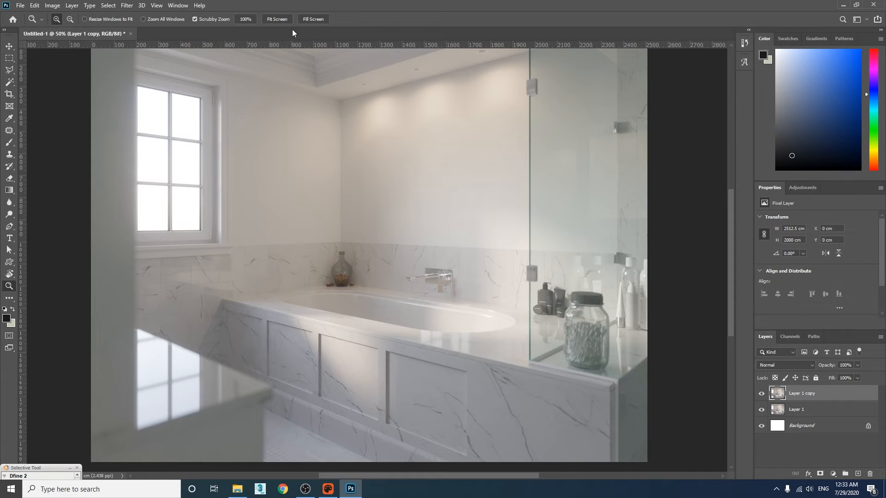
In the Camera Raw filter, set Clarity +40, Texture +7, Contrast +9, Highlights -33, Shadows -52, Whites +4 and Blacks about -28.
left_click(127, 5)
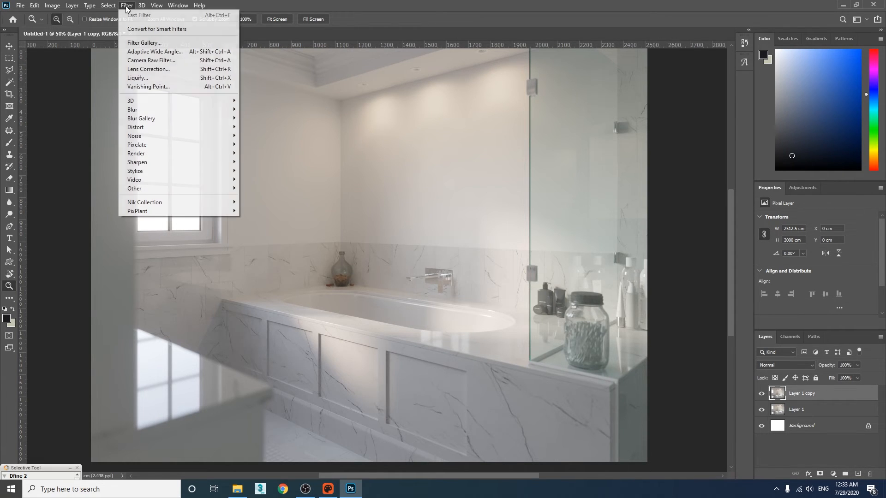
left_click(152, 59)
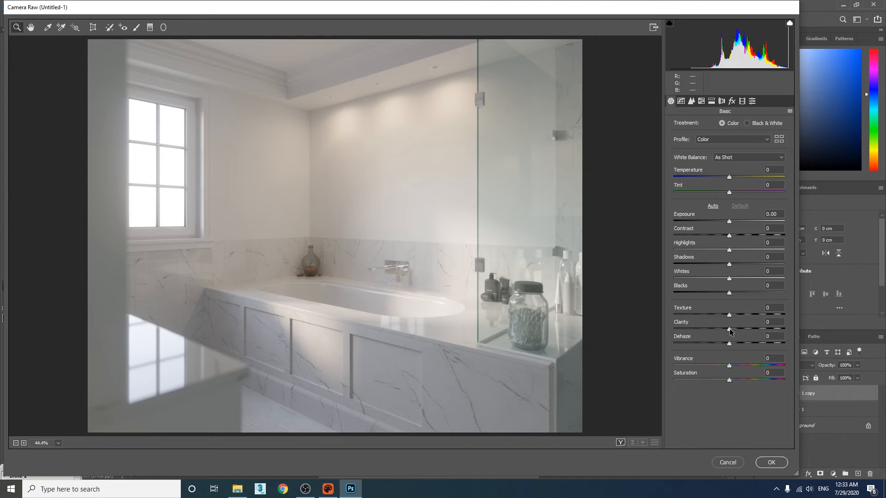
mouse_move(729, 330)
left_mouse_down()
mouse_move(770, 329)
mouse_move(733, 316)
left_mouse_up()
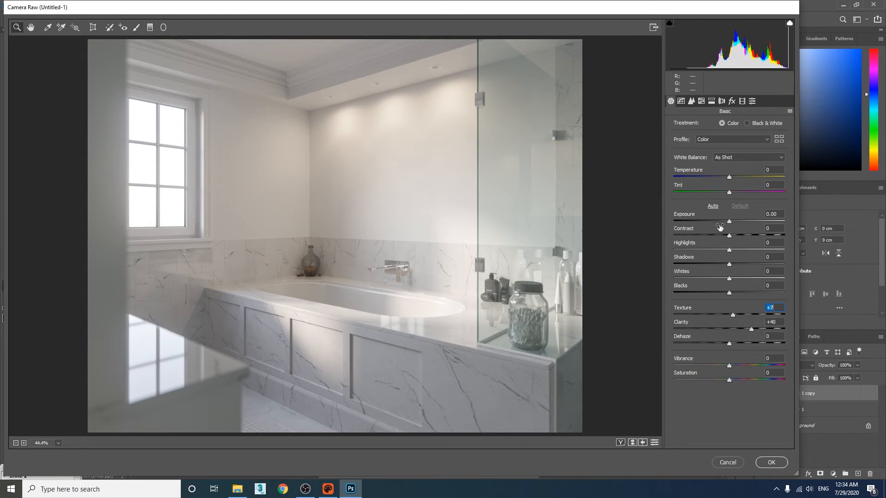
left_click_drag(729, 236, 712, 294)
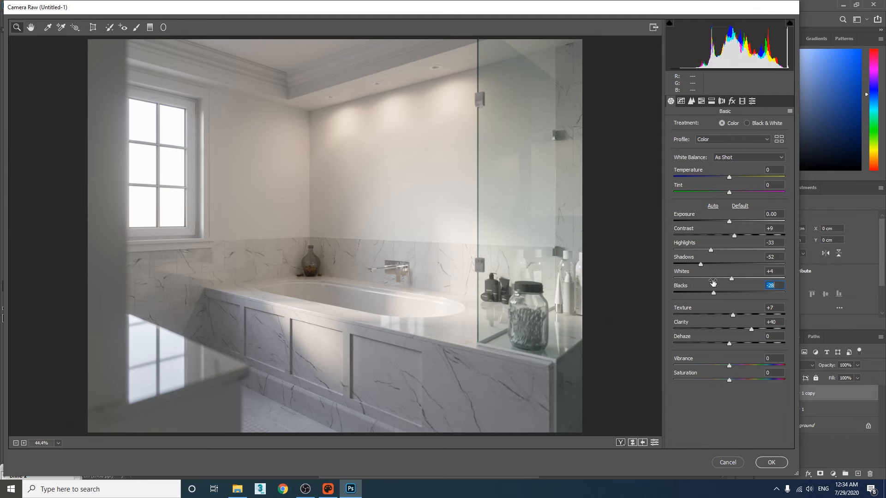
Add a post-crop vignette with an amount of about -14 and a midpoint of about 58.
left_click(732, 101)
left_click_drag(728, 222, 738, 237)
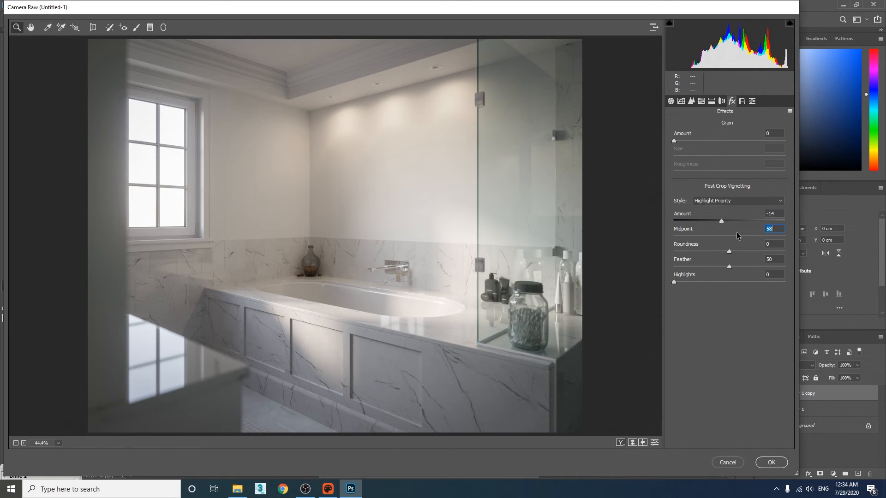
left_click(722, 222)
Set the parametric tone curve to Highlights -13, Lights +6, Darks +2 and Shadows -10, and apply the Camera Raw filter.
left_click(681, 101)
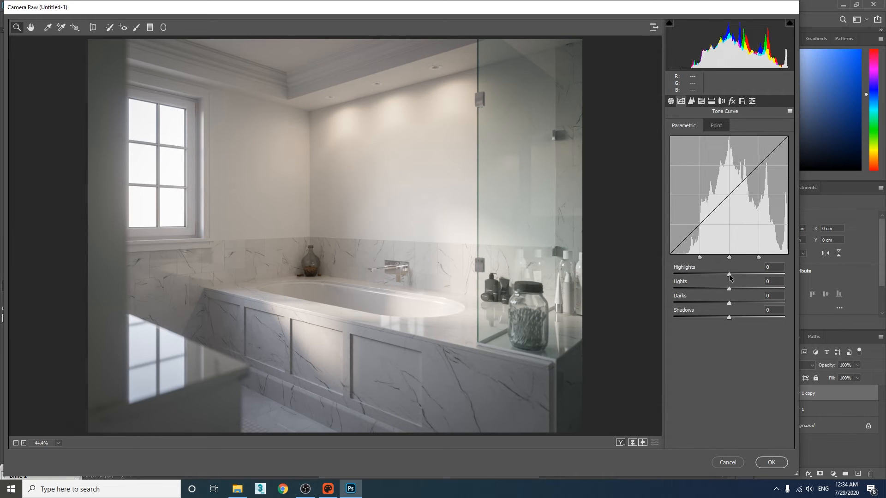
mouse_move(729, 275)
left_mouse_down()
mouse_move(696, 273)
mouse_move(716, 274)
left_mouse_up()
left_click_drag(711, 274, 725, 318)
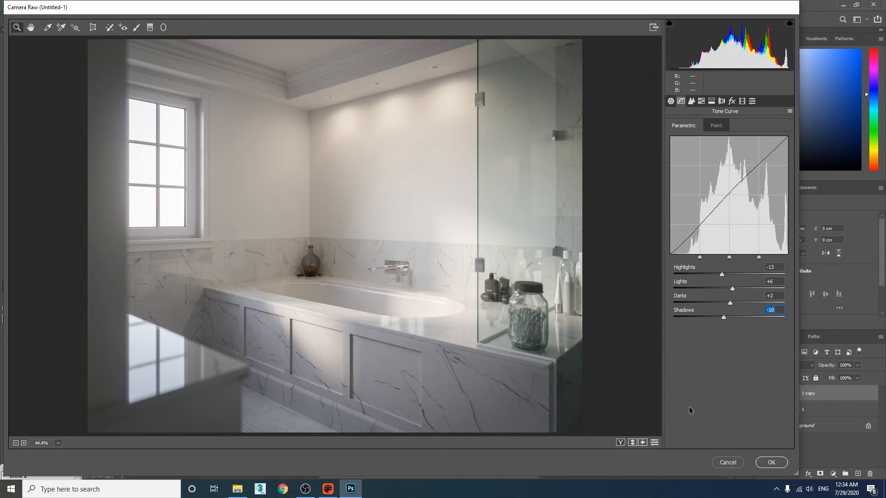
left_click(764, 463)
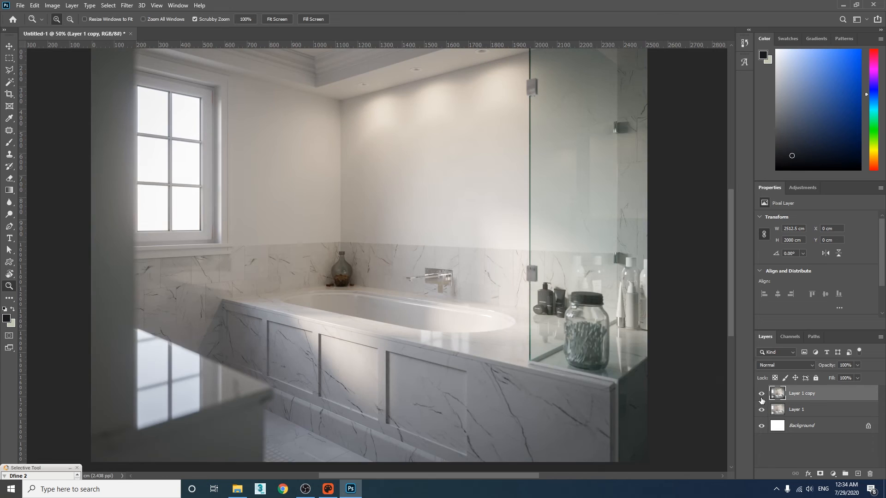
Compare the render before and after the Camera Raw edits by toggling the duplicated layer's visibility.
left_click(762, 395)
left_click(762, 395)
left_click(762, 395)
left_click(762, 394)
left_click(762, 395)
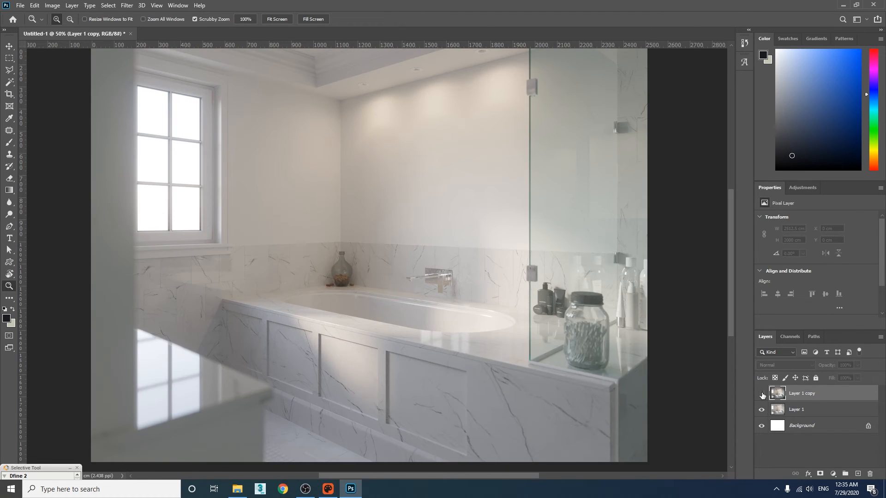
left_click(762, 395)
left_click(762, 394)
left_click(762, 395)
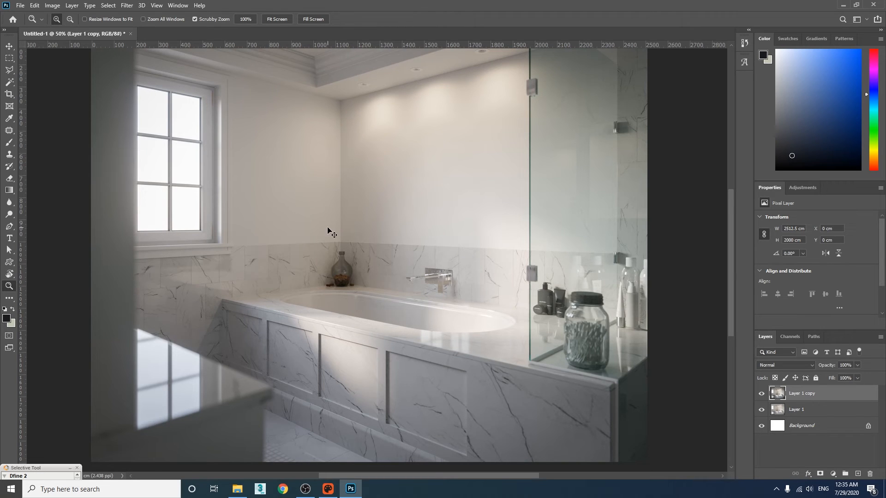
Shift the duplicated layer's shadows slightly toward yellow with Color Balance.
key("ctrl+b")
left_click(564, 308)
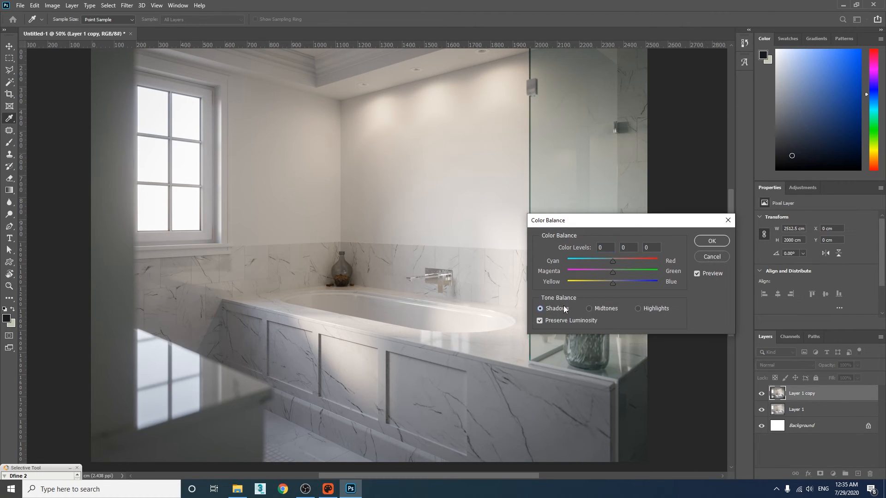
mouse_move(616, 284)
left_mouse_down()
mouse_move(605, 284)
mouse_move(624, 283)
mouse_move(611, 283)
left_mouse_up()
left_click(596, 307)
left_click(711, 241)
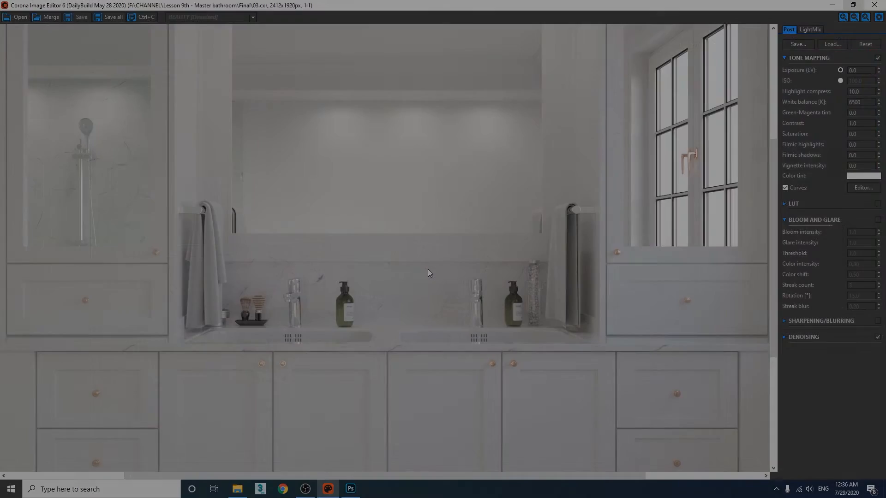
Show the whole 03.cxr vanity render in Corona Image Editor and turn off all its LightMix lights.
scroll(433, 270, "down", 1)
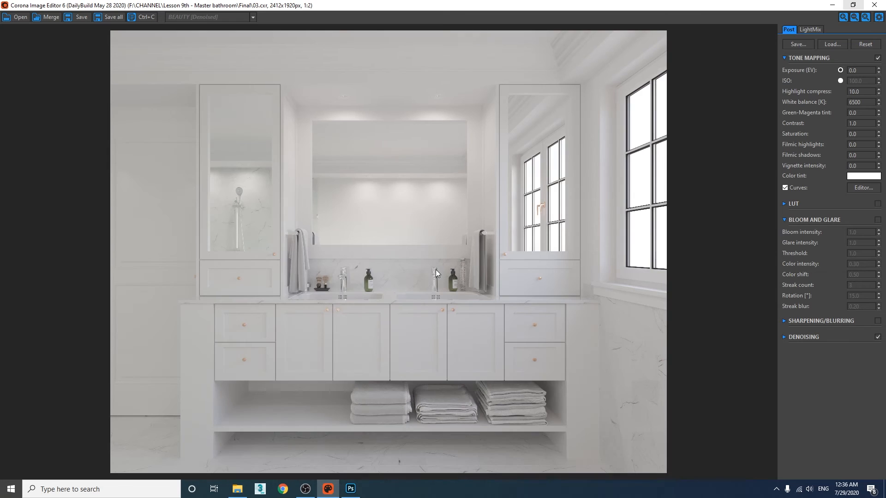
left_click(813, 31)
left_click(790, 140)
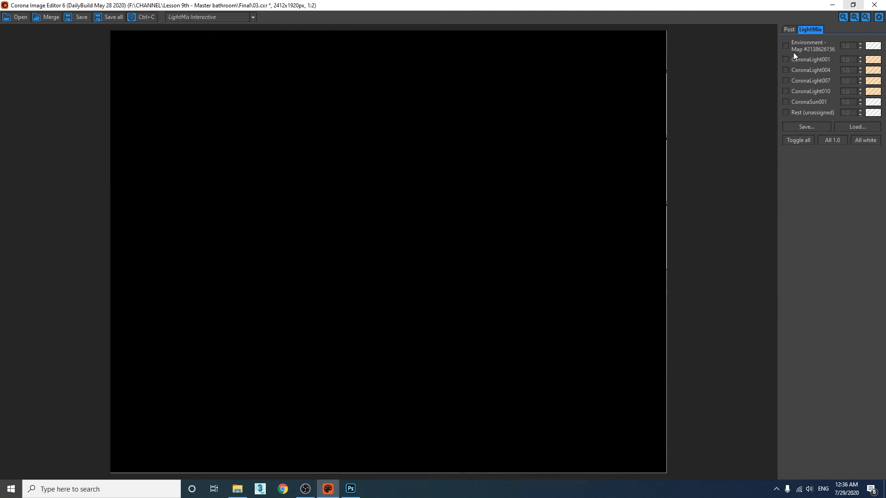
Turn on the Environment, CoronaSun001 at 0.984 and CoronaLight010 in the LightMix.
left_click(786, 46)
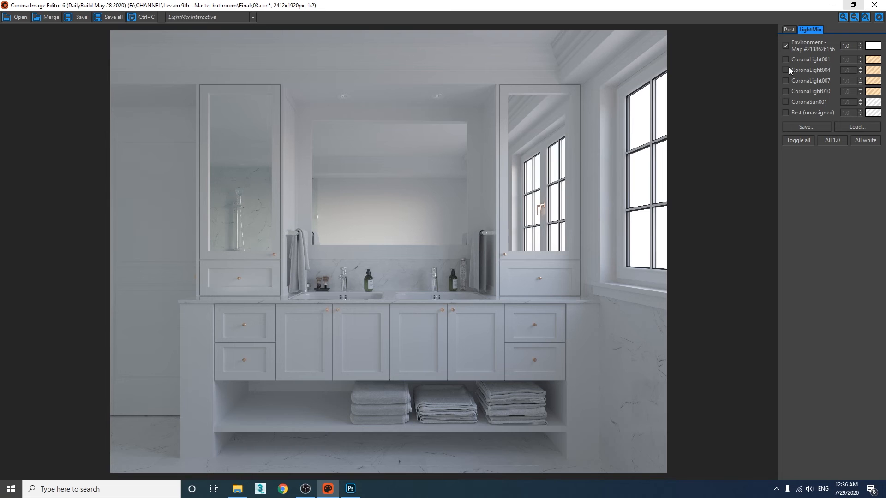
left_click(786, 102)
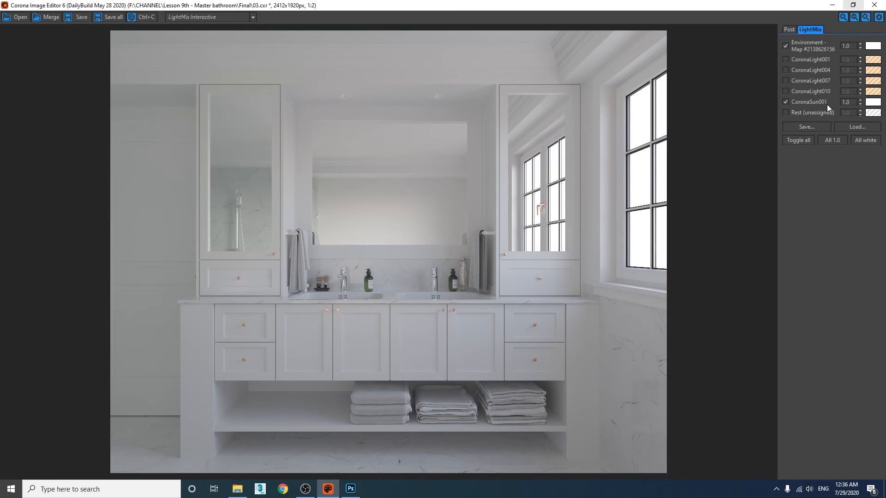
left_click_drag(852, 69, 833, 118)
left_click(786, 70)
left_click(786, 69)
left_click(785, 80)
left_click(786, 81)
left_click(786, 91)
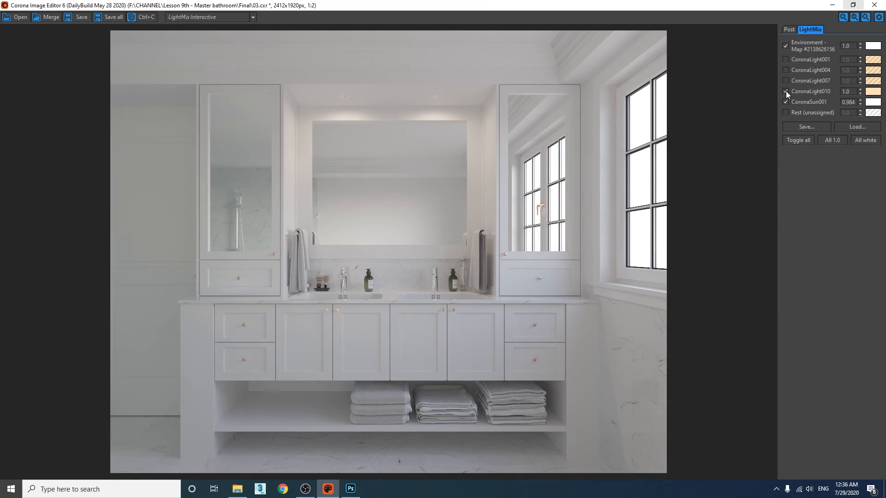
Give CoronaLight010 a warmer orange colour and raise its LightMix intensity to 2.661.
left_click(873, 91)
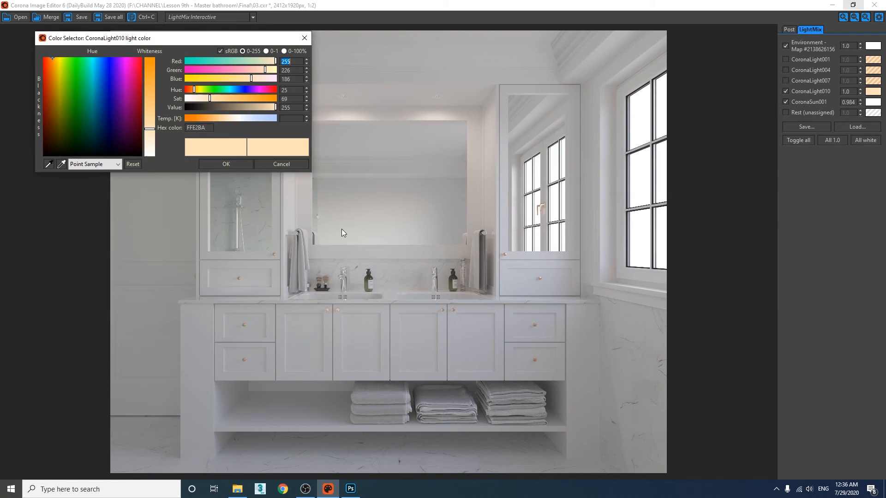
mouse_move(217, 118)
left_mouse_down()
mouse_move(202, 119)
mouse_move(216, 119)
left_mouse_up()
left_click(224, 164)
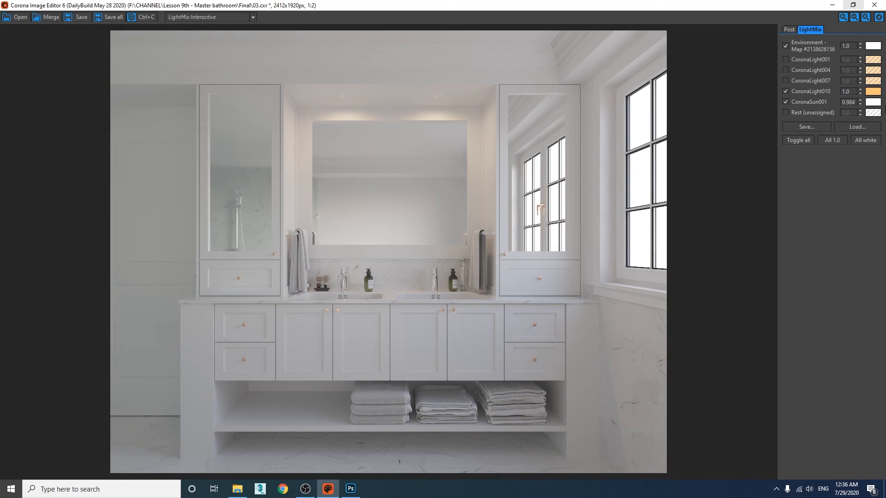
left_click_drag(860, 91, 756, 411)
left_click_drag(764, 380, 767, 443)
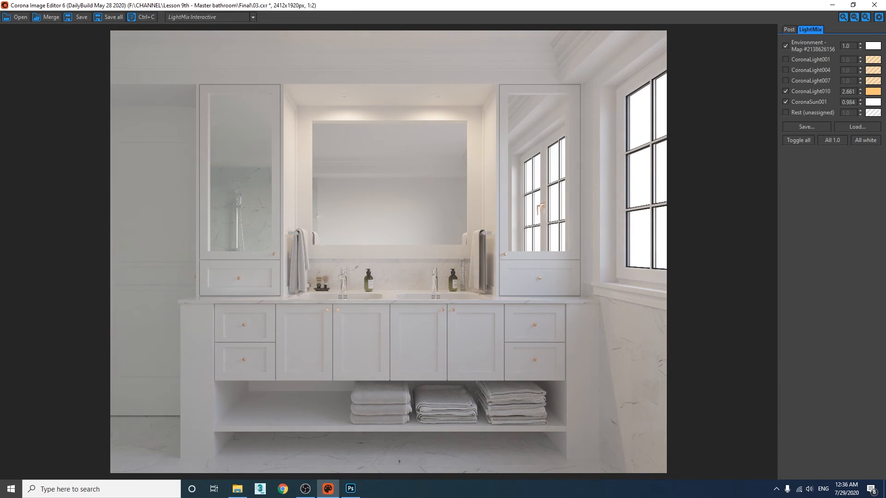
Turn on CoronaLight004 in the LightMix and copy CoronaLight010's orange colour to it.
left_click(785, 82)
left_click(785, 81)
left_click(785, 70)
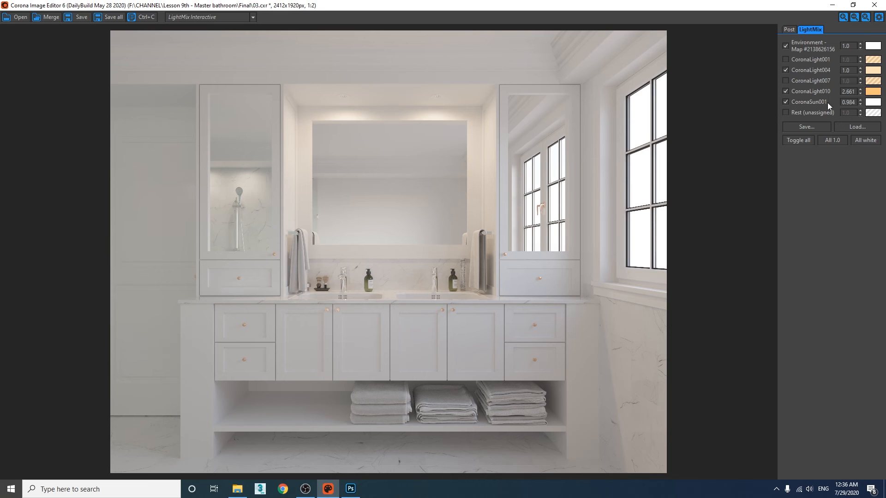
left_click_drag(871, 93, 872, 71)
Pull the lower part of the tone-mapping brightness curve slightly down and add a second point in its upper midtones.
left_click(790, 29)
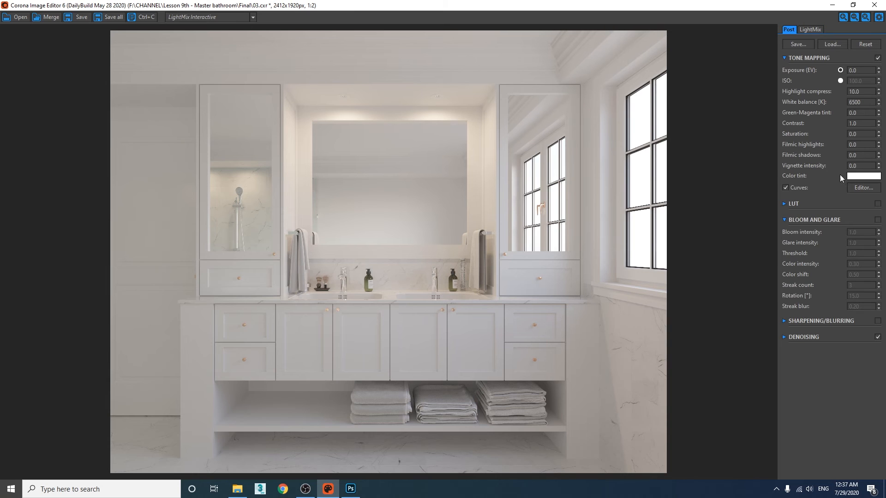
left_click(859, 188)
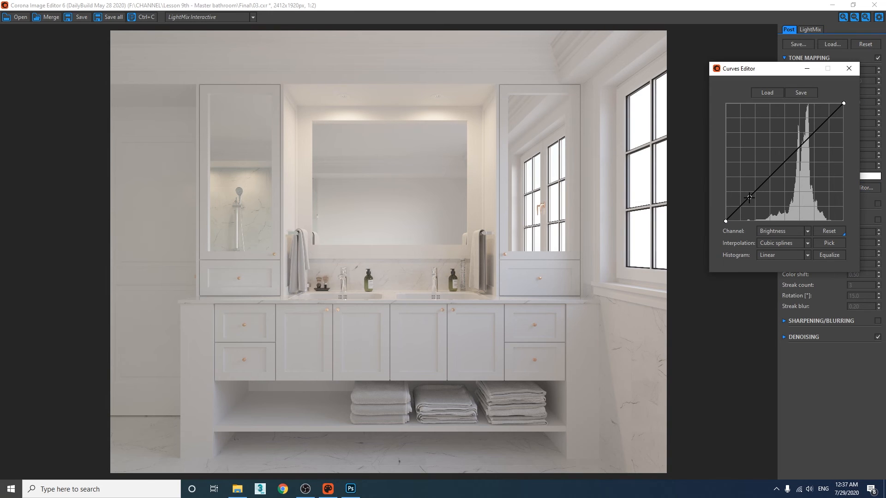
left_click_drag(755, 193, 754, 198)
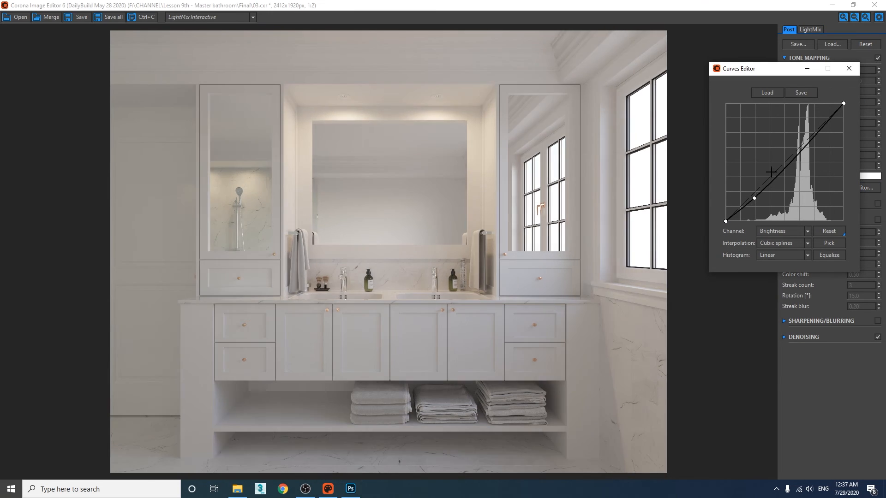
left_click(792, 161)
left_click_drag(791, 161, 791, 161)
left_click(849, 68)
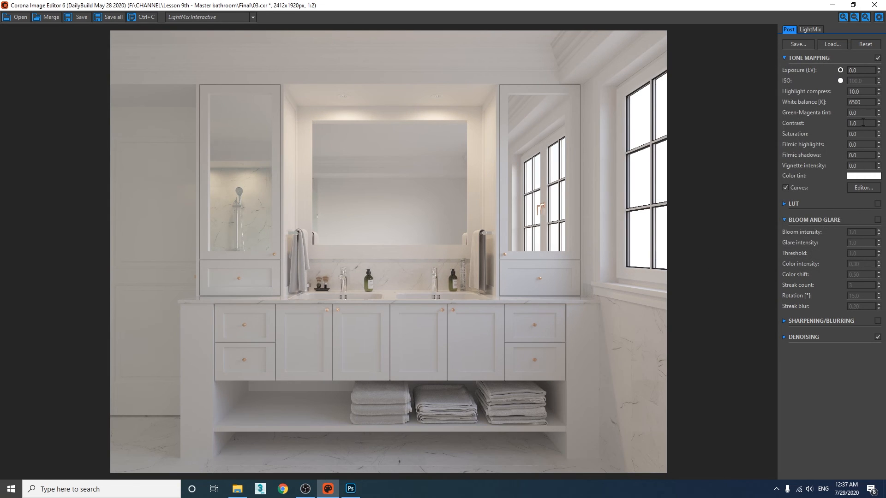
Set the tone-mapping contrast to 3.0 and enable bloom and glare with a bloom intensity of 3.0.
left_click_drag(863, 123, 787, 122)
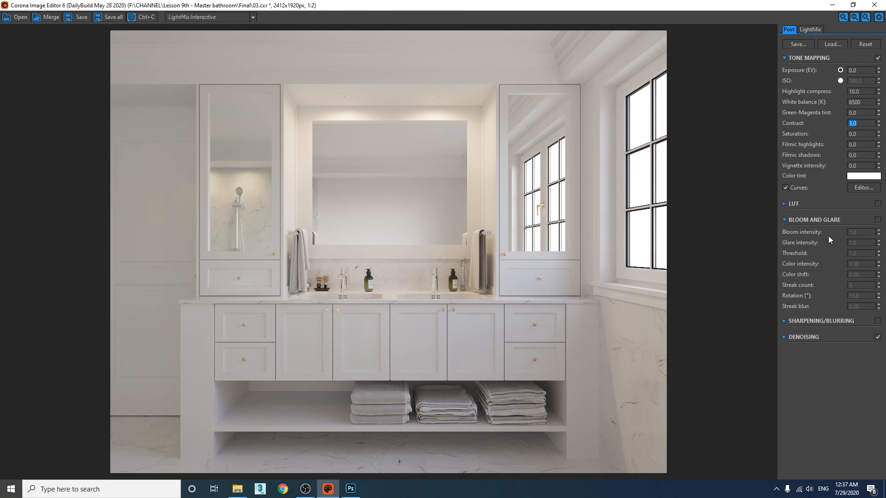
left_click(878, 220)
left_click_drag(864, 233, 816, 234)
type("3")
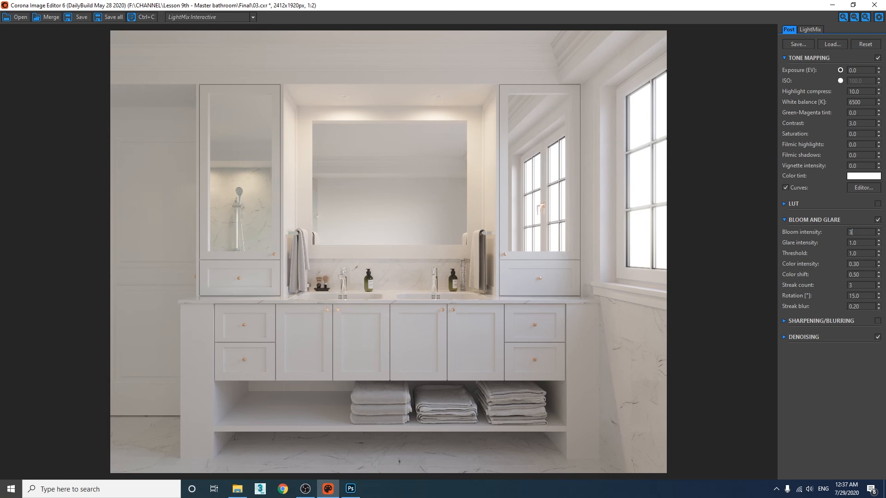
key("Return")
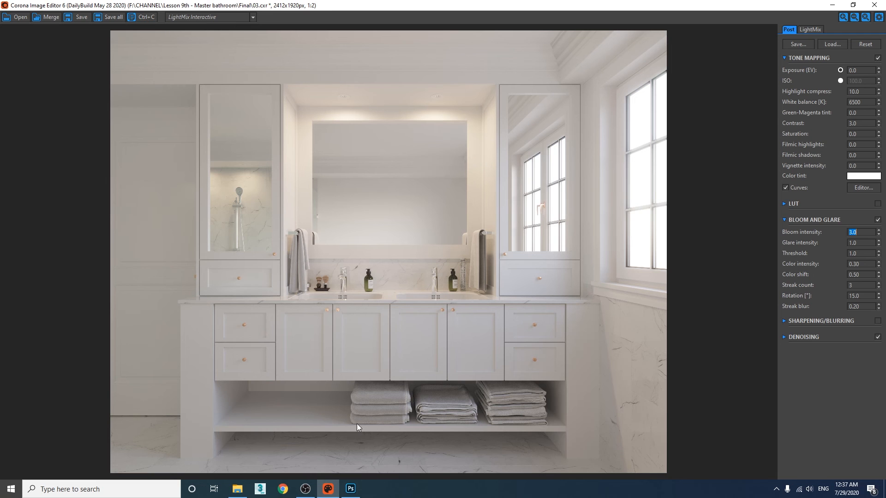
Switch to Photoshop, paste the vanity render into a new document and duplicate its layer.
left_click(351, 488)
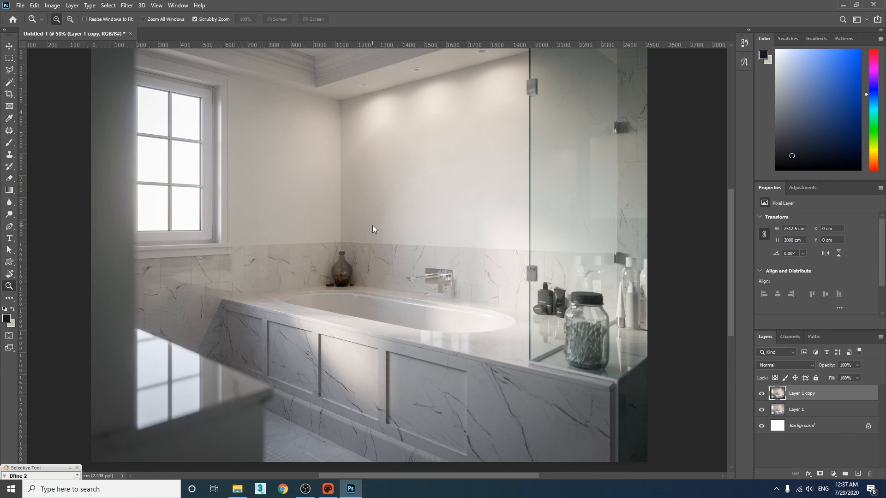
key("ctrl+n")
key("Return")
key("ctrl+v")
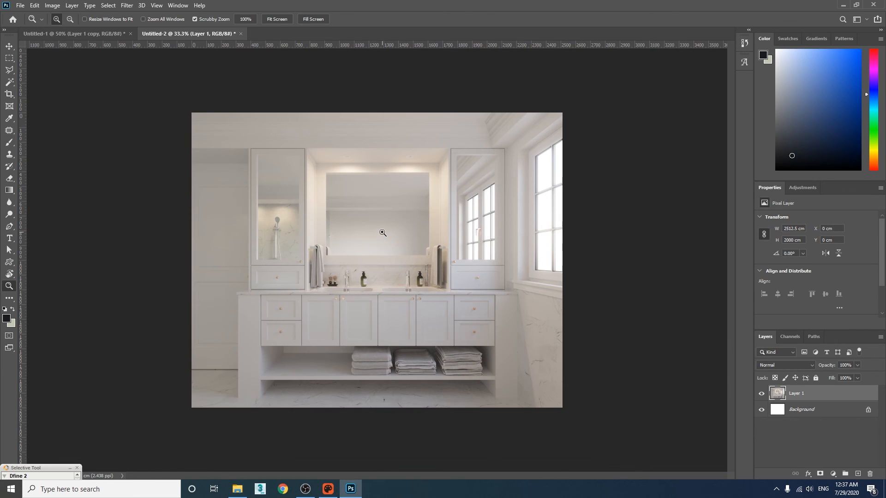
left_click(109, 5)
mouse_move(127, 5)
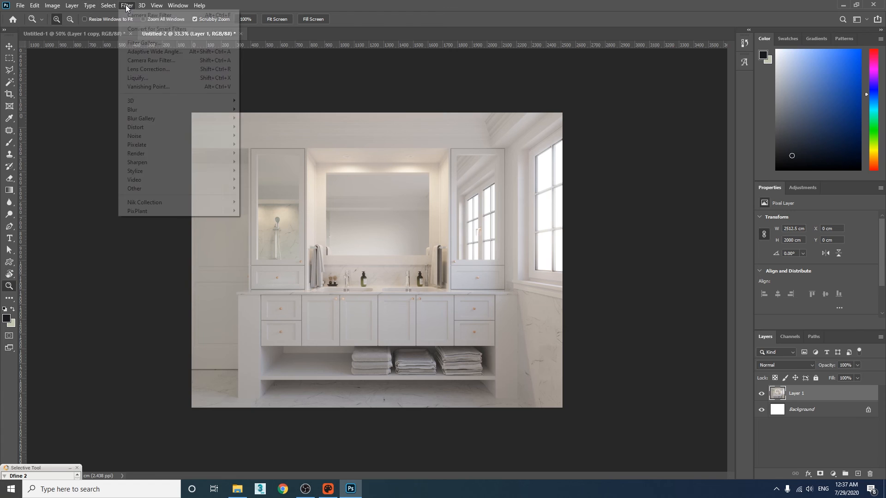
left_click(129, 5)
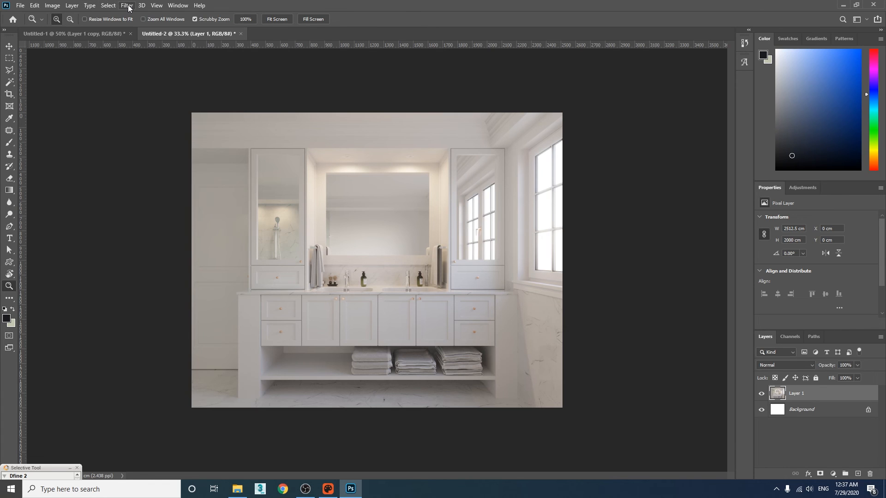
left_click_drag(829, 397, 855, 474)
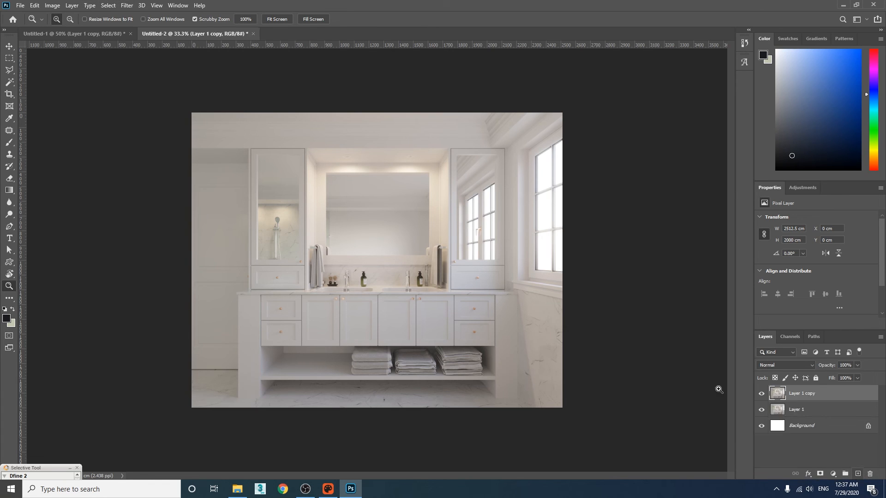
Start the Camera Raw filter on the duplicated layer and set Clarity +39, Texture +6 and Exposure -0.15.
left_click(124, 6)
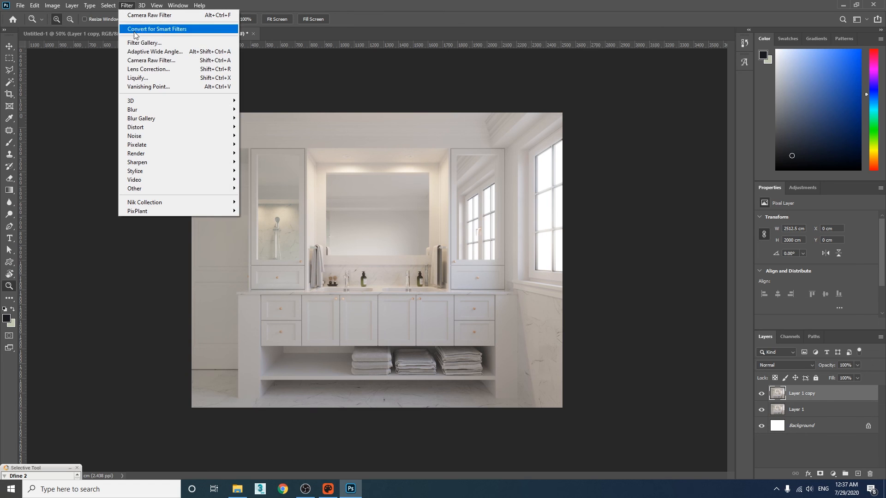
left_click(162, 61)
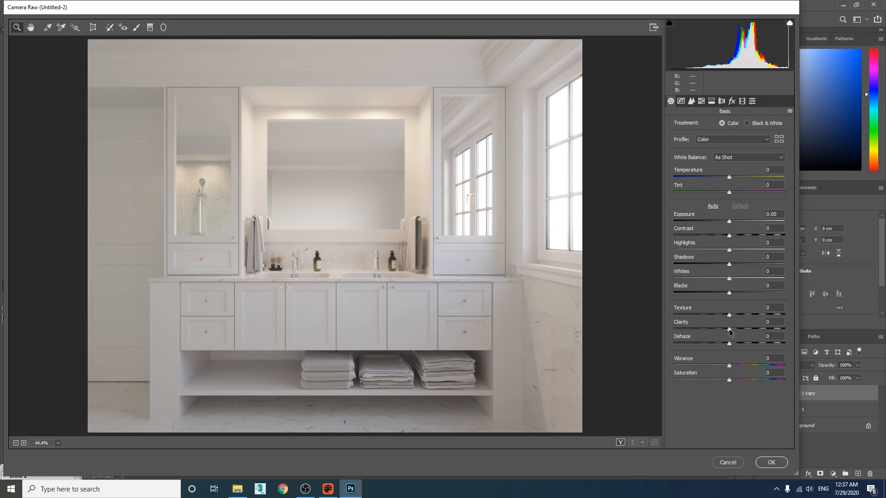
mouse_move(729, 329)
left_mouse_down()
mouse_move(754, 328)
mouse_move(732, 315)
left_mouse_up()
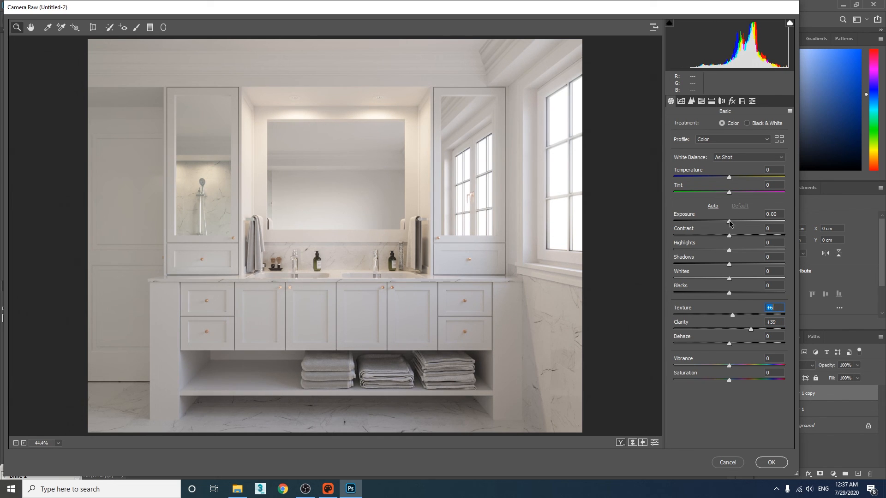
left_click_drag(729, 221, 727, 223)
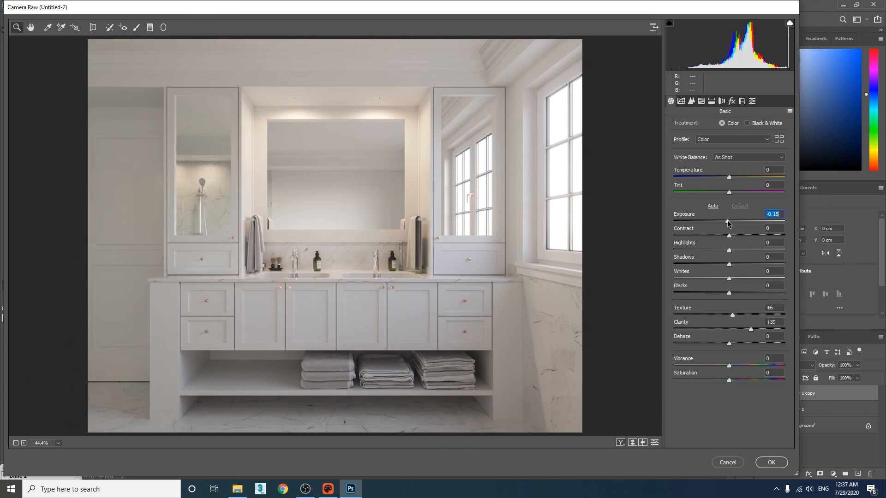
Set Camera Raw's Contrast to +9, Highlights +2, Shadows -34, Blacks -16 and Whites +14.
left_click_drag(729, 237, 710, 264)
left_click(730, 251)
mouse_move(729, 293)
left_mouse_down()
mouse_move(700, 293)
mouse_move(751, 281)
mouse_move(737, 280)
left_mouse_up()
left_click(729, 278)
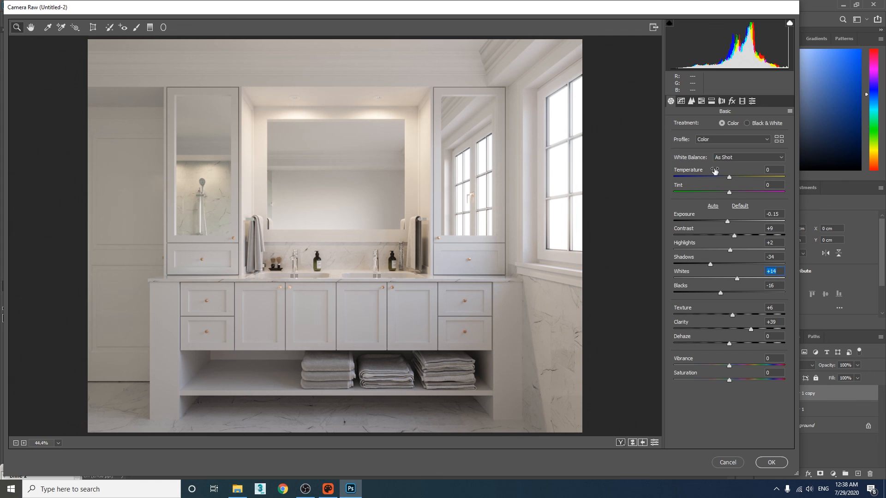
Set post-crop vignetting to -18 with midpoint 61 and the tone curve to Highlights +2, Lights +11, Darks -7, then apply the filter.
left_click(732, 100)
left_click_drag(728, 221, 742, 235)
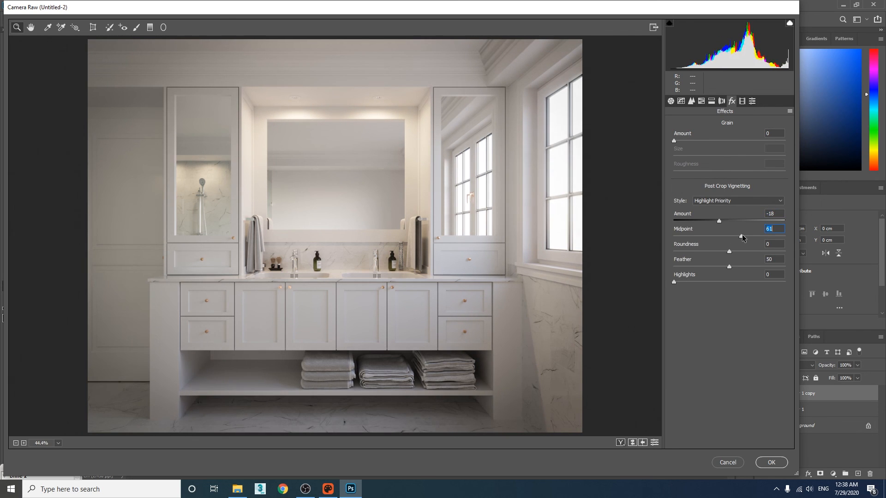
left_click(681, 100)
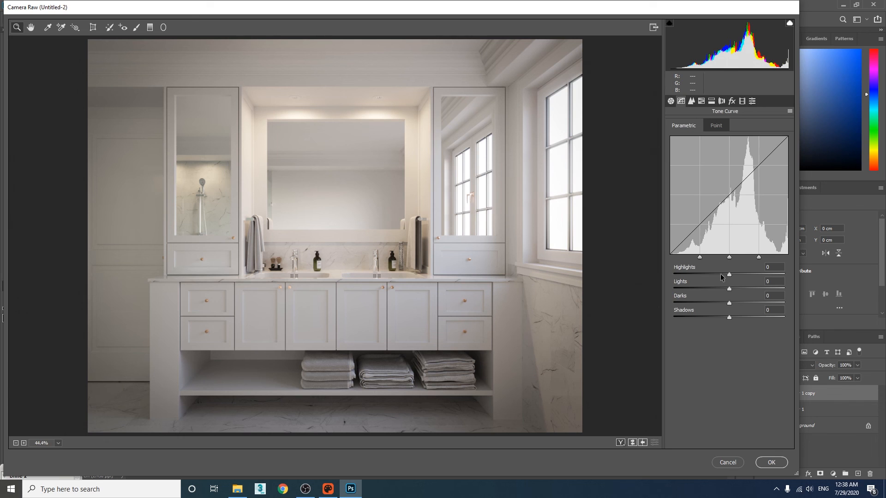
left_click_drag(729, 317, 730, 275)
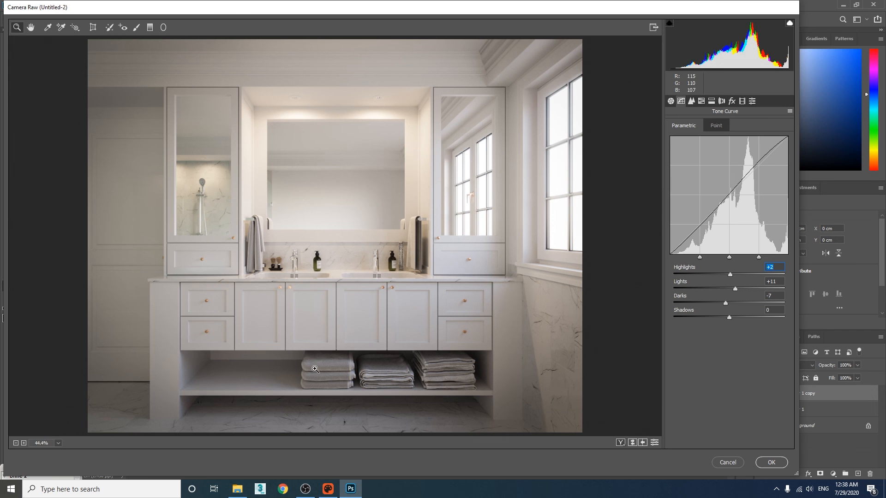
left_click(764, 462)
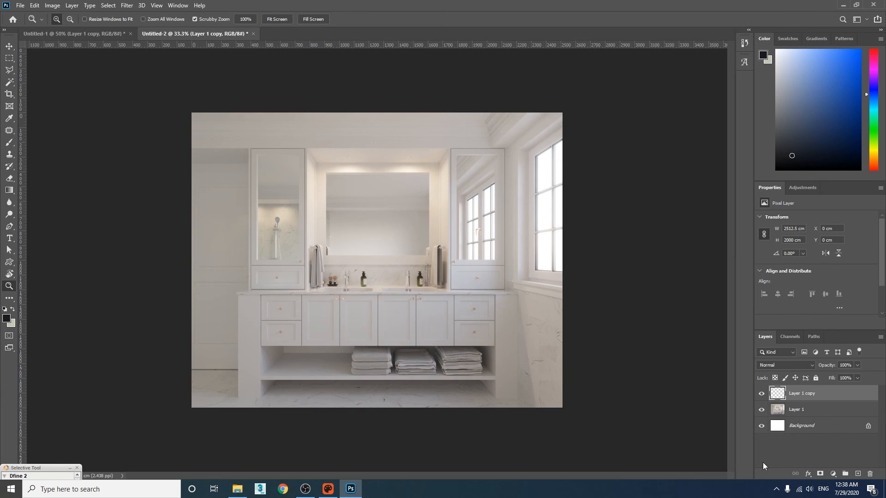
Examine the edited vanity render in full-screen mode, fitted to the screen and at 100%.
left_click(433, 274)
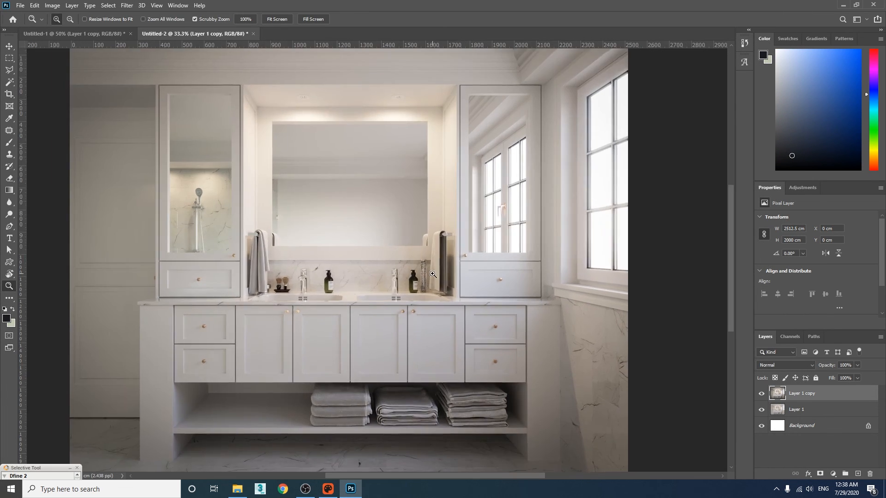
left_click_drag(433, 274, 425, 203)
key("f")
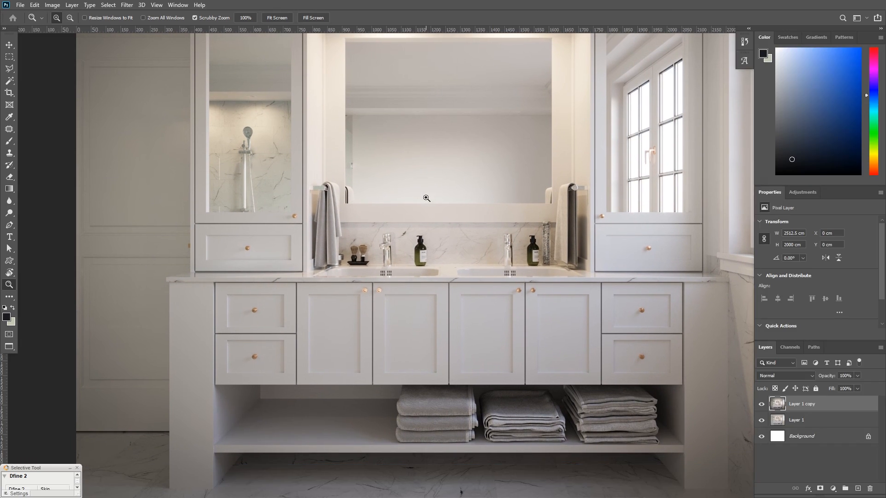
key("f")
key("ctrl+r")
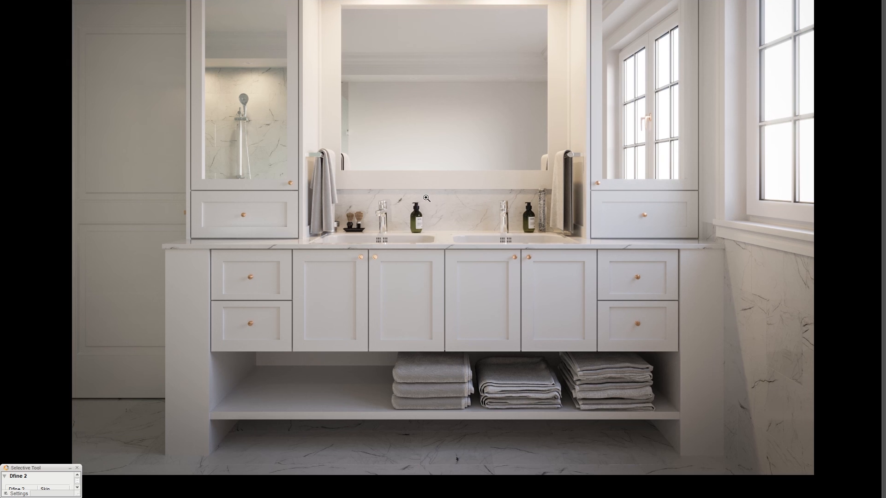
left_click_drag(505, 248, 454, 222)
right_click(455, 221)
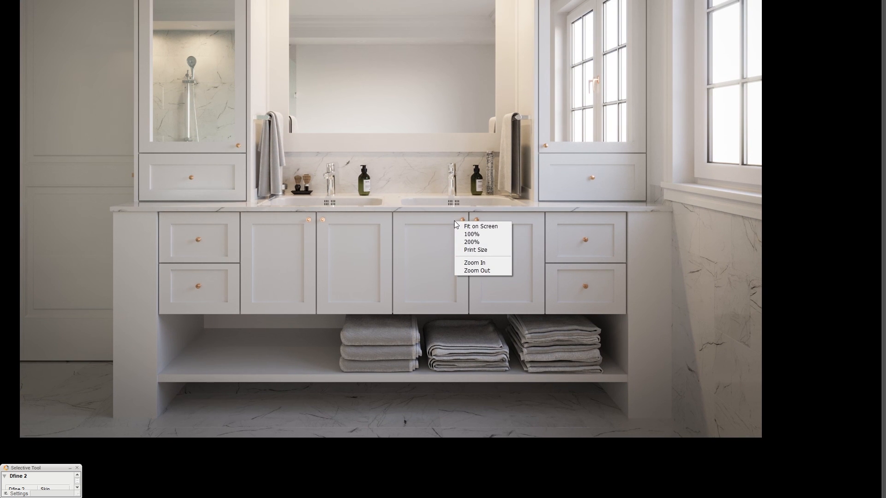
left_click(477, 227)
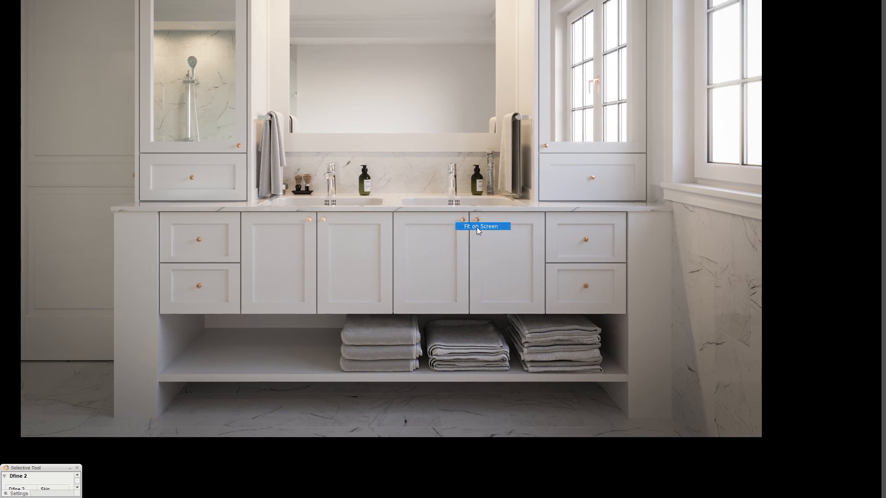
right_click(477, 228)
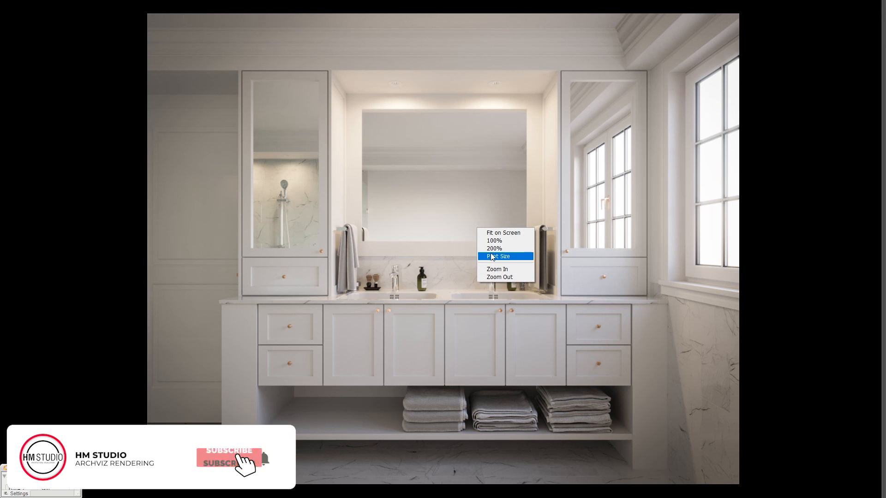
left_click(491, 241)
left_click_drag(528, 191, 523, 257)
scroll(532, 133, "up", 10)
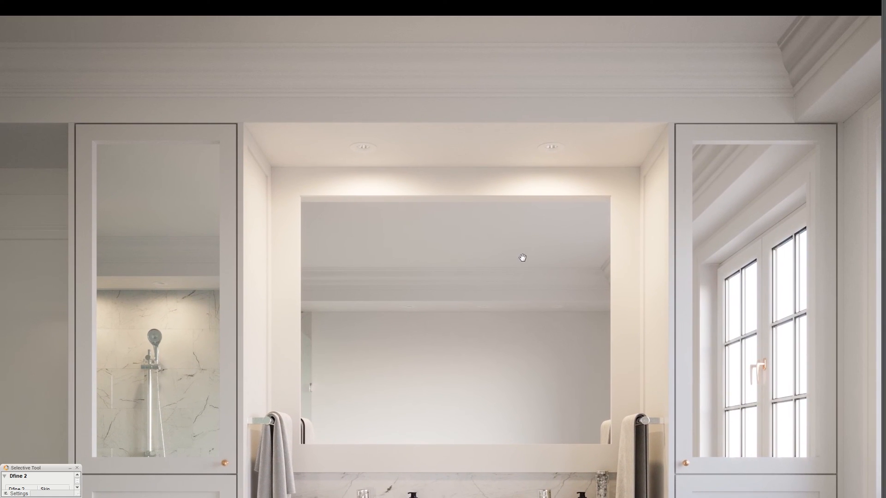